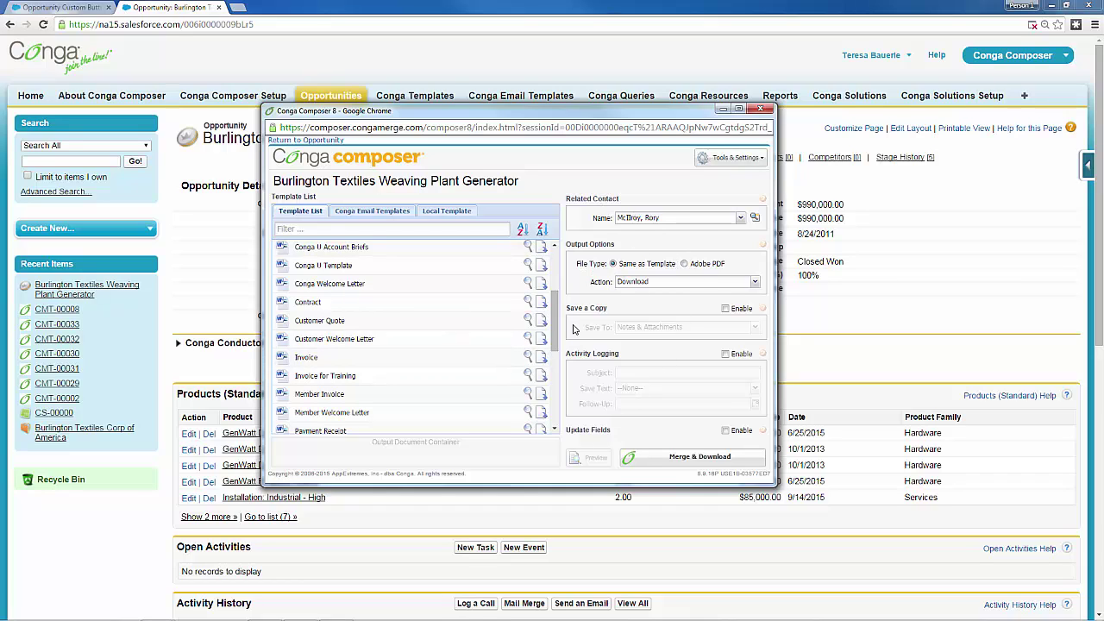
- Look through the template list in the Conga Composer window, enlarge the window, and close it
scroll(552, 337, "up", 3)
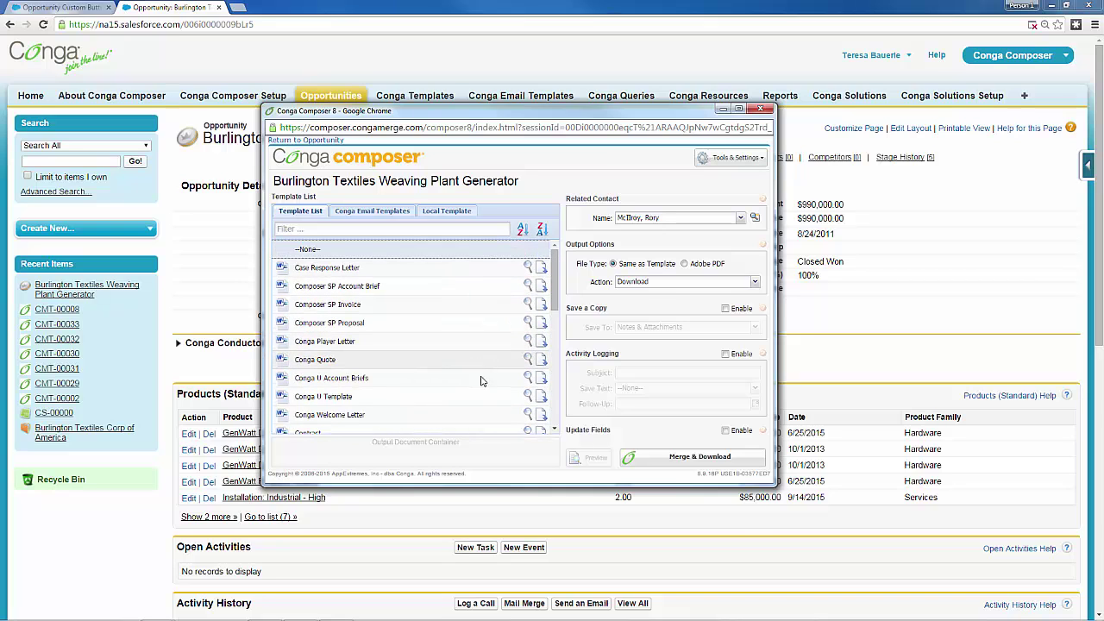
left_click_drag(778, 488, 844, 517)
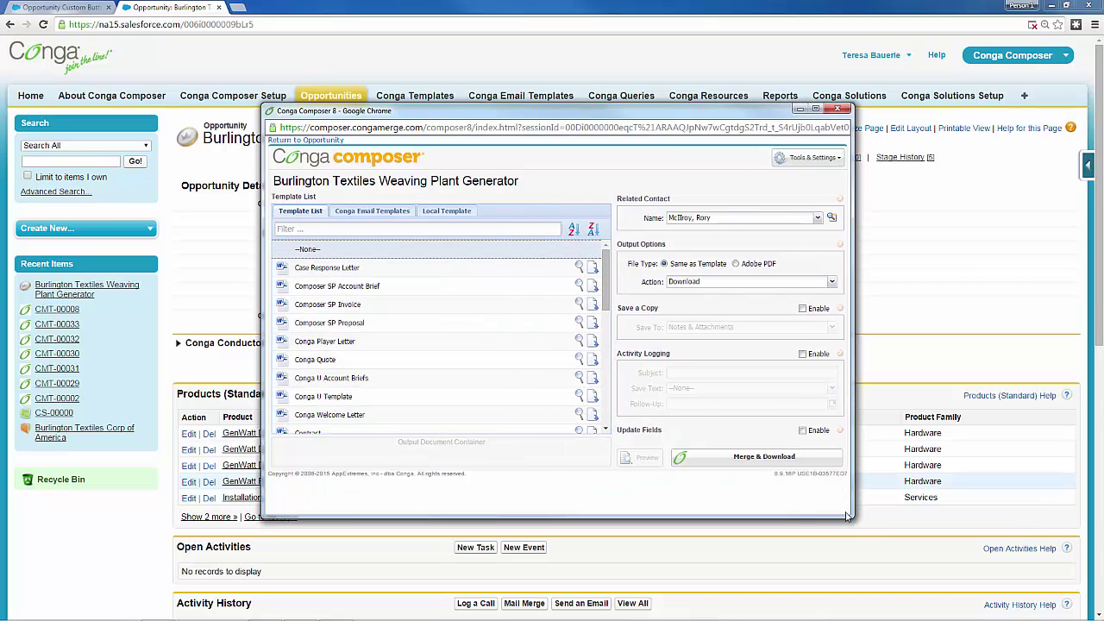
mouse_move(548, 387)
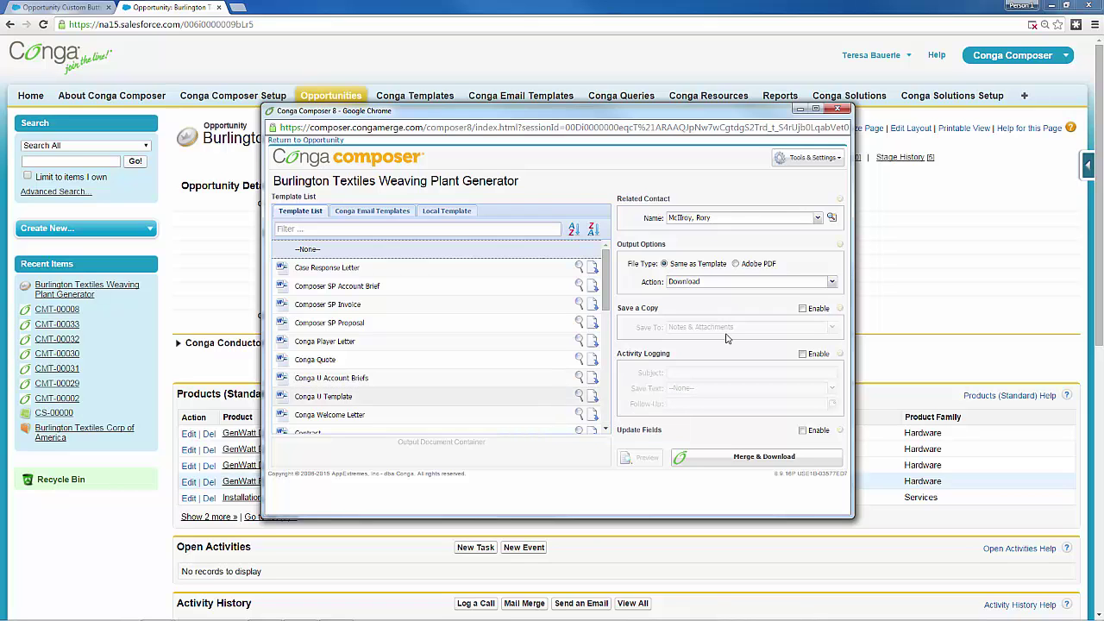
left_click(835, 111)
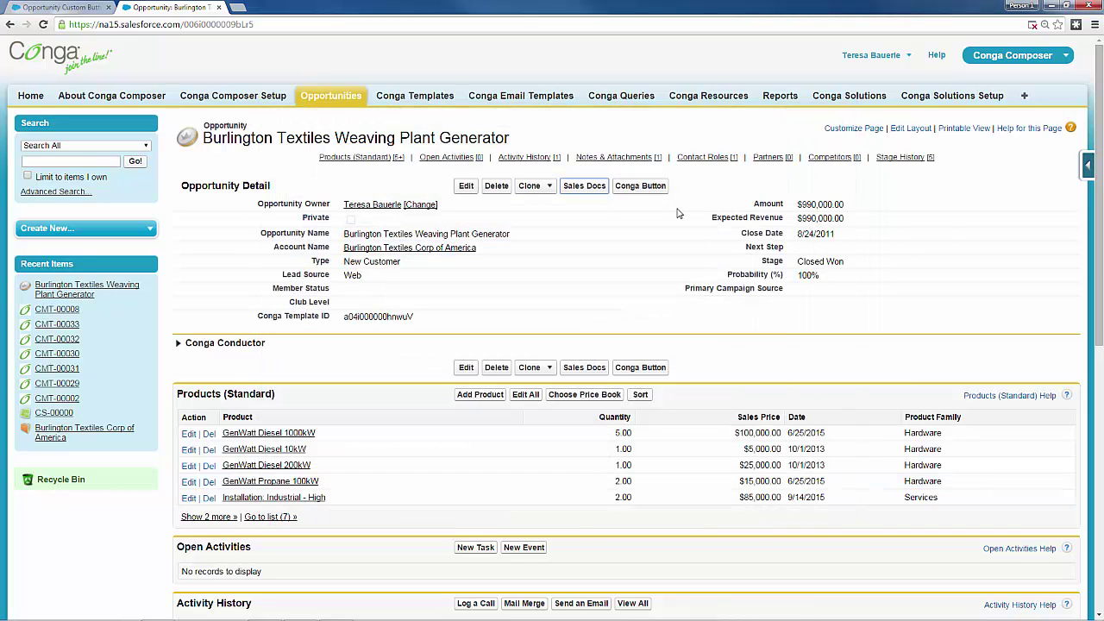
- Try multiple-template selection from Conga Button with Case Response Letter, Composer SP Invoice, Conga Quote and Conga Welcome Letter, and close the window without merging
left_click(642, 186)
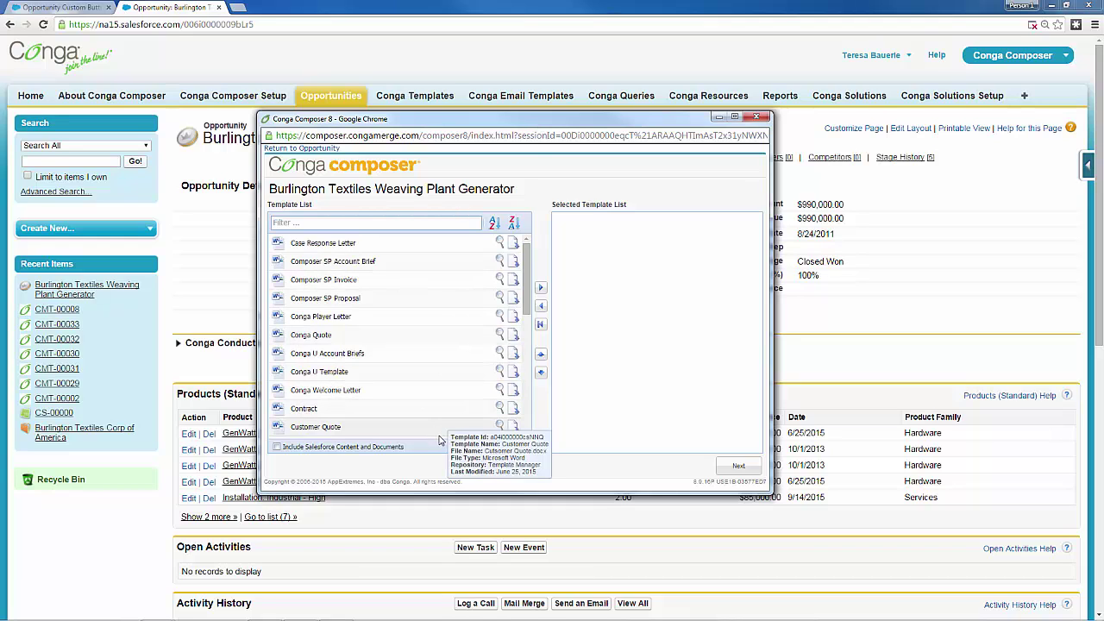
left_click(442, 251)
left_click(538, 290)
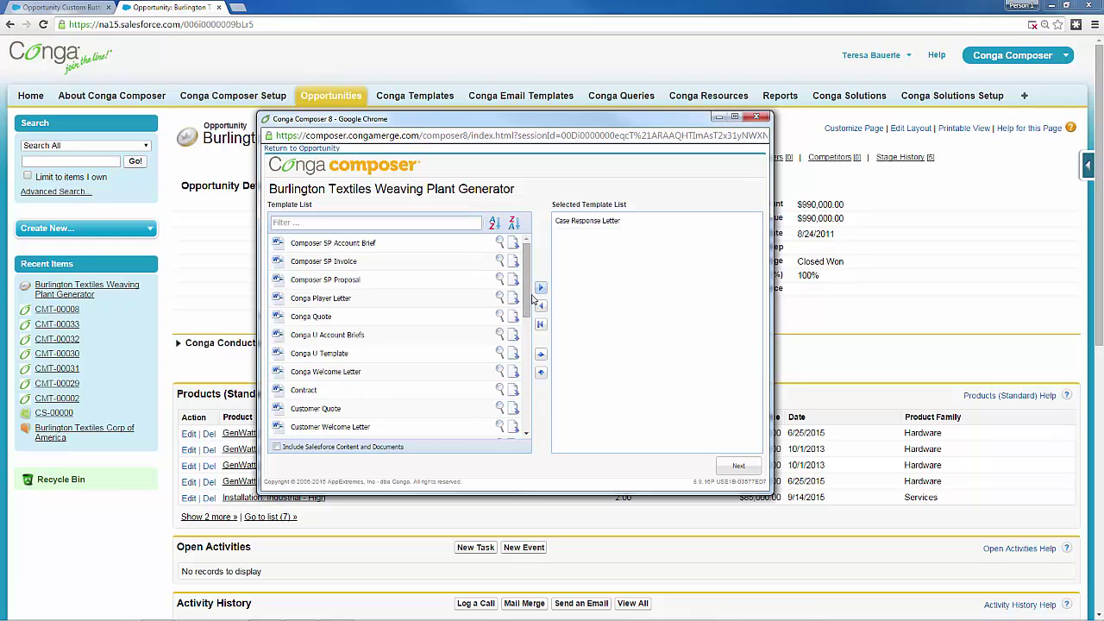
left_click(431, 260)
left_click(540, 288)
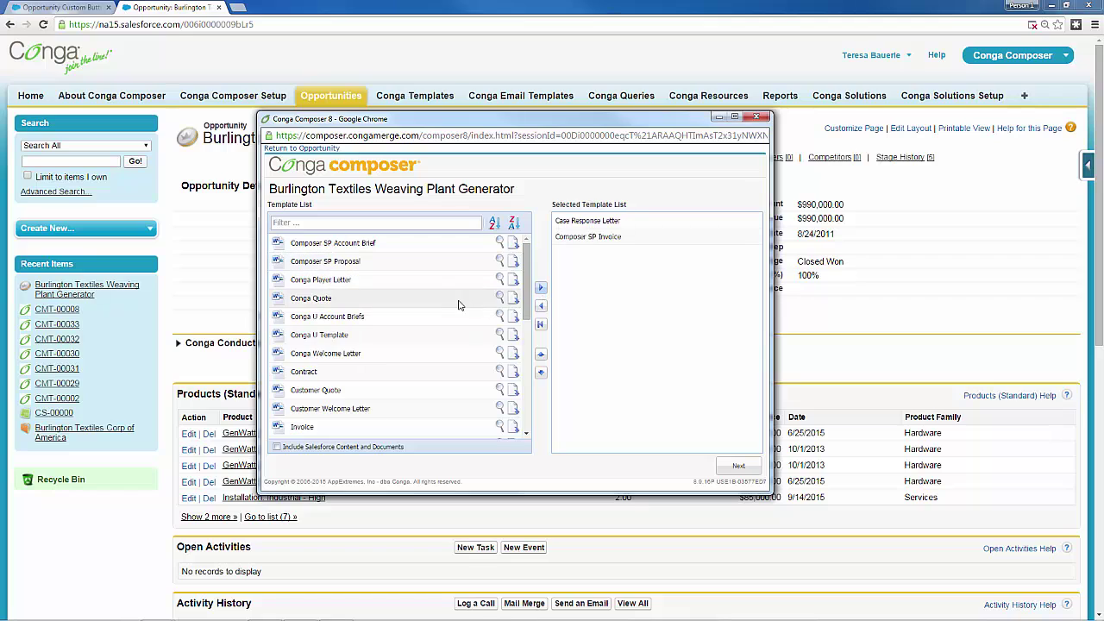
left_click(459, 302)
left_click(540, 288)
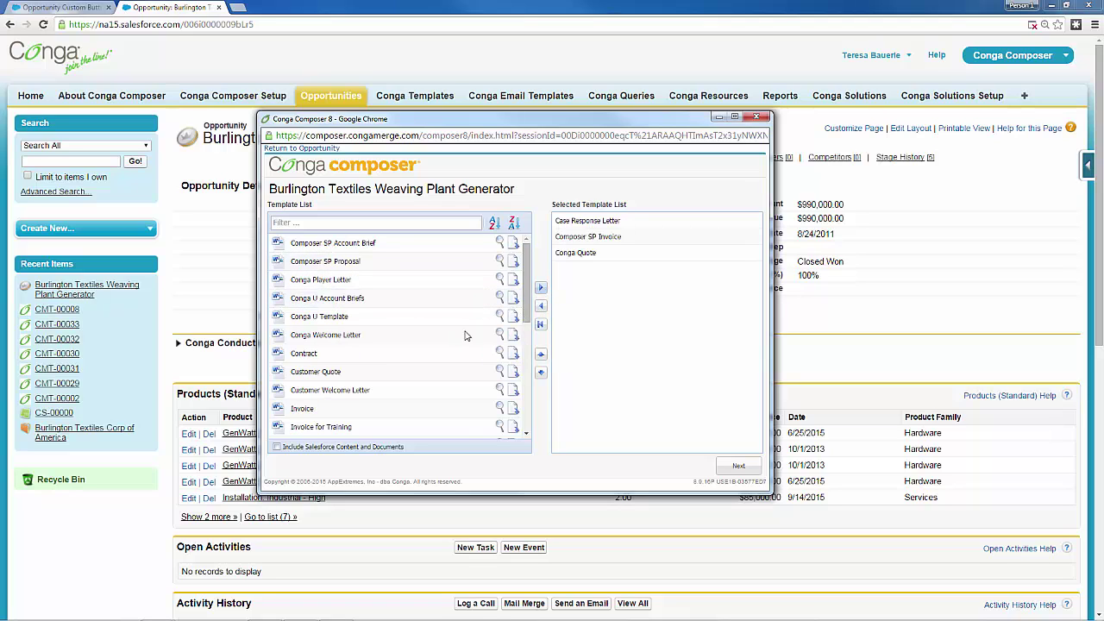
left_click(463, 335)
left_click(540, 288)
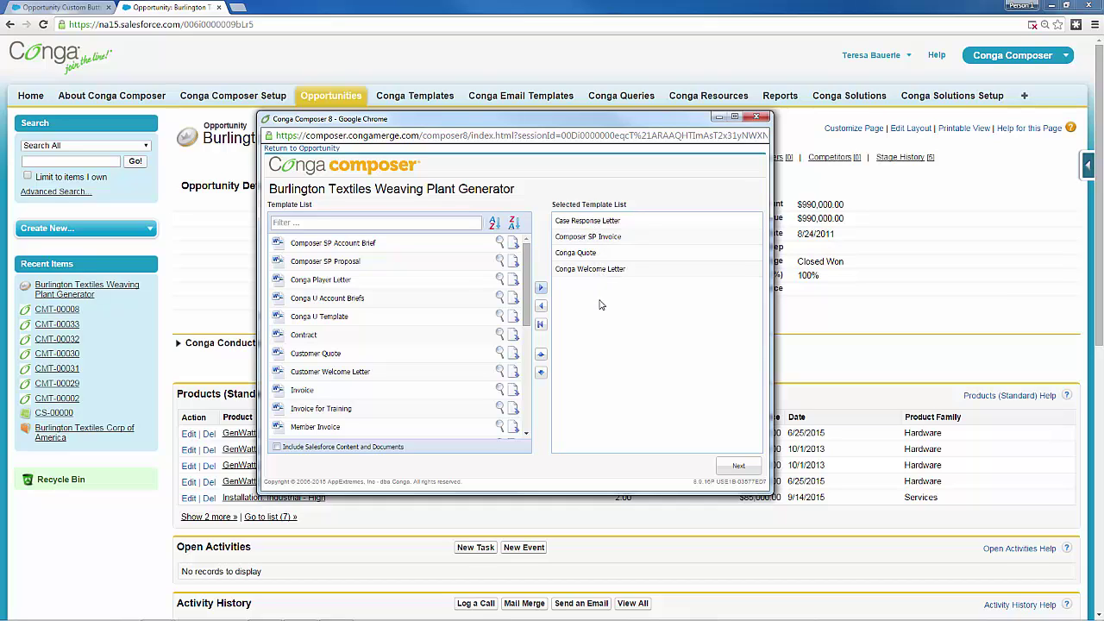
left_click(735, 466)
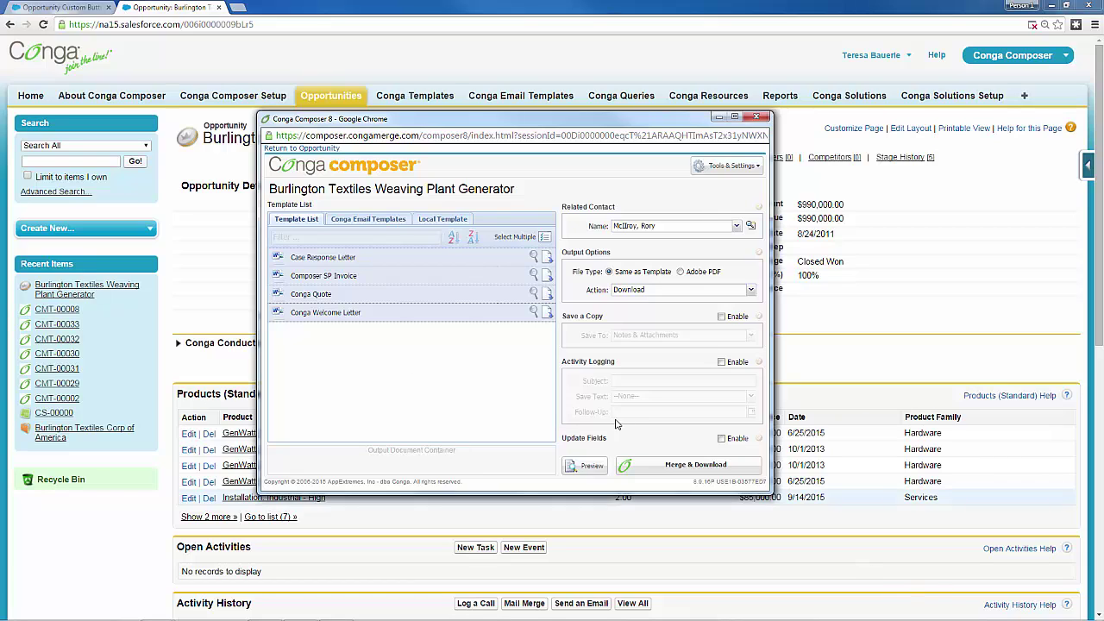
left_click(756, 116)
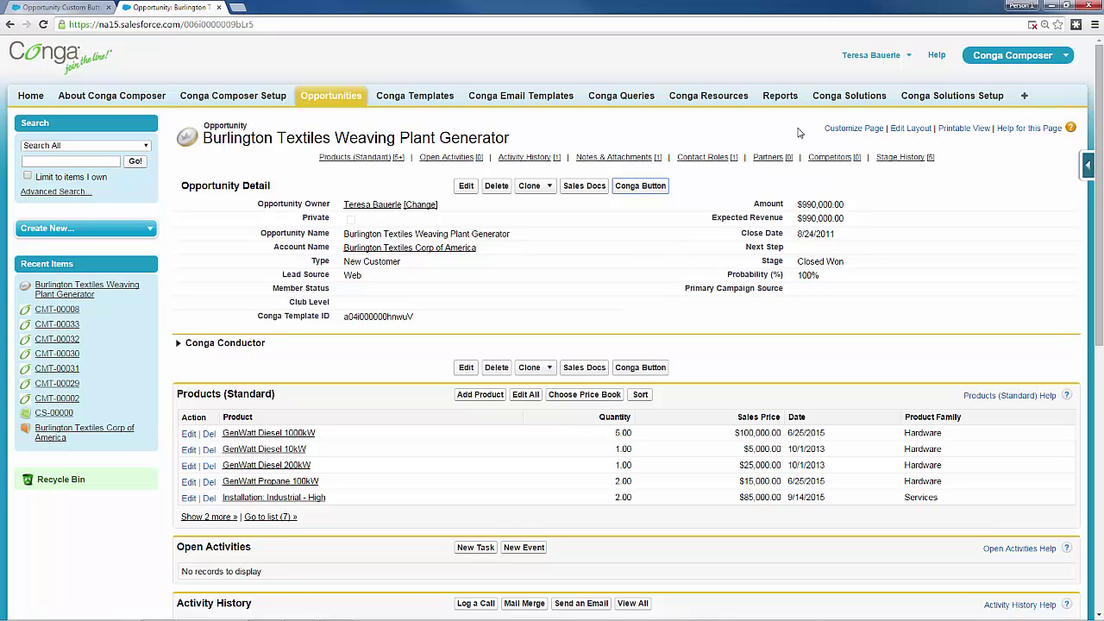
- Edit the Sales Docs custom button and add the parameter &SelectTemplates=1 below the id line of its URL
left_click(45, 7)
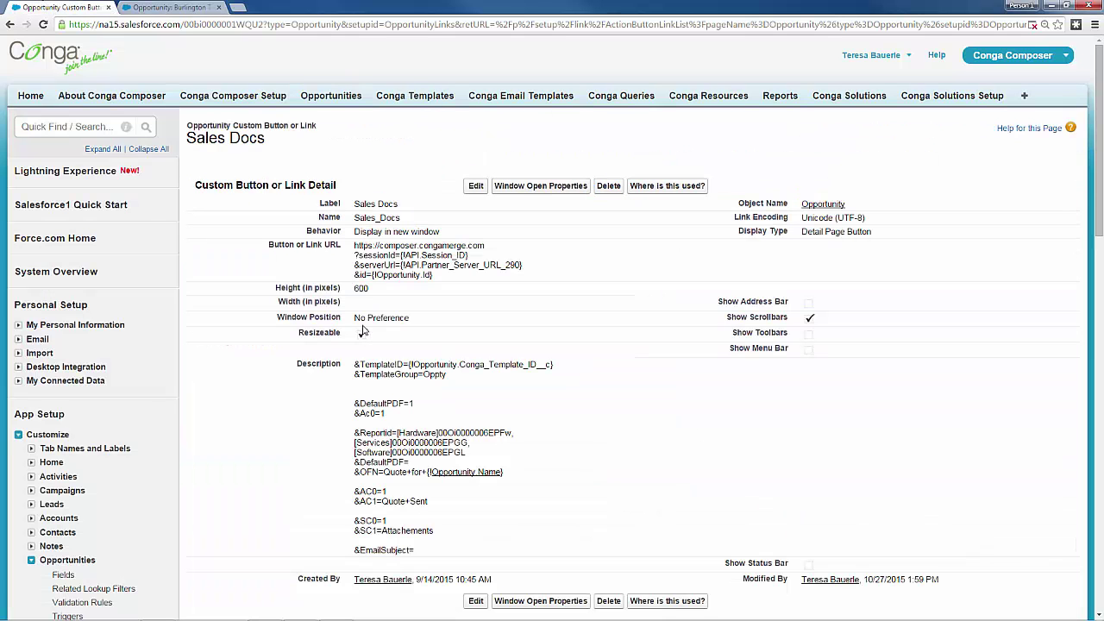
left_click(476, 187)
left_click(370, 481)
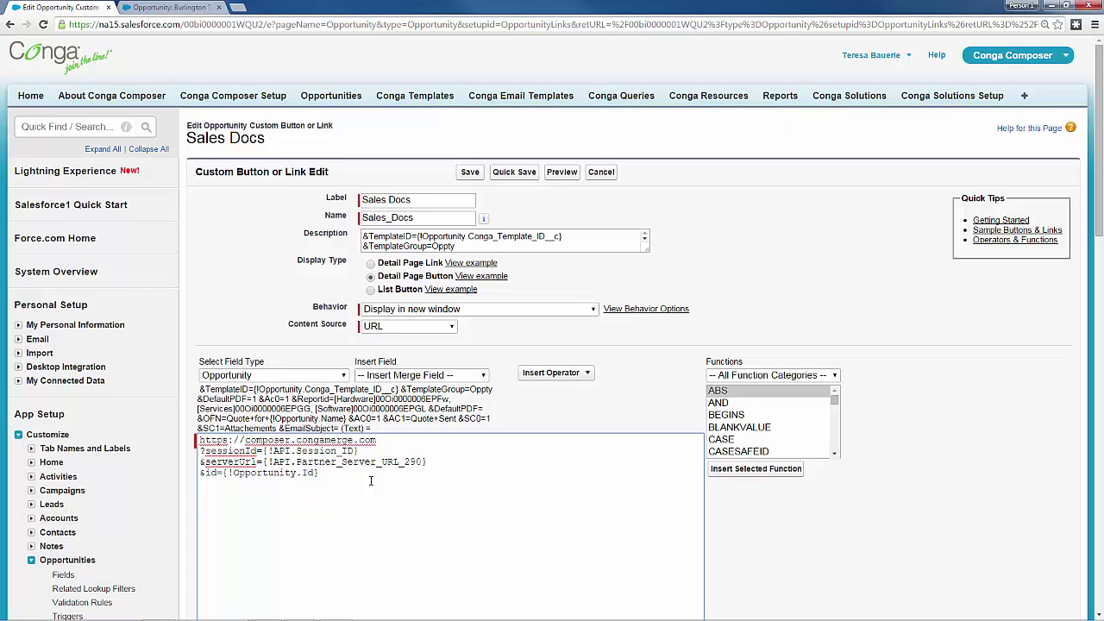
type("&SelectTemp")
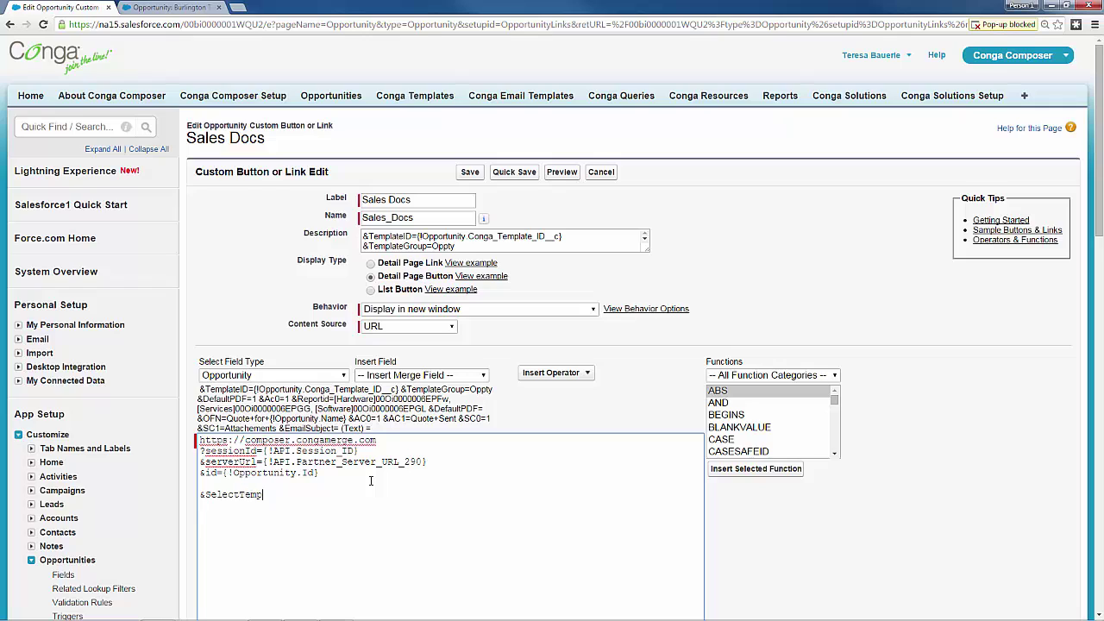
type("lates")
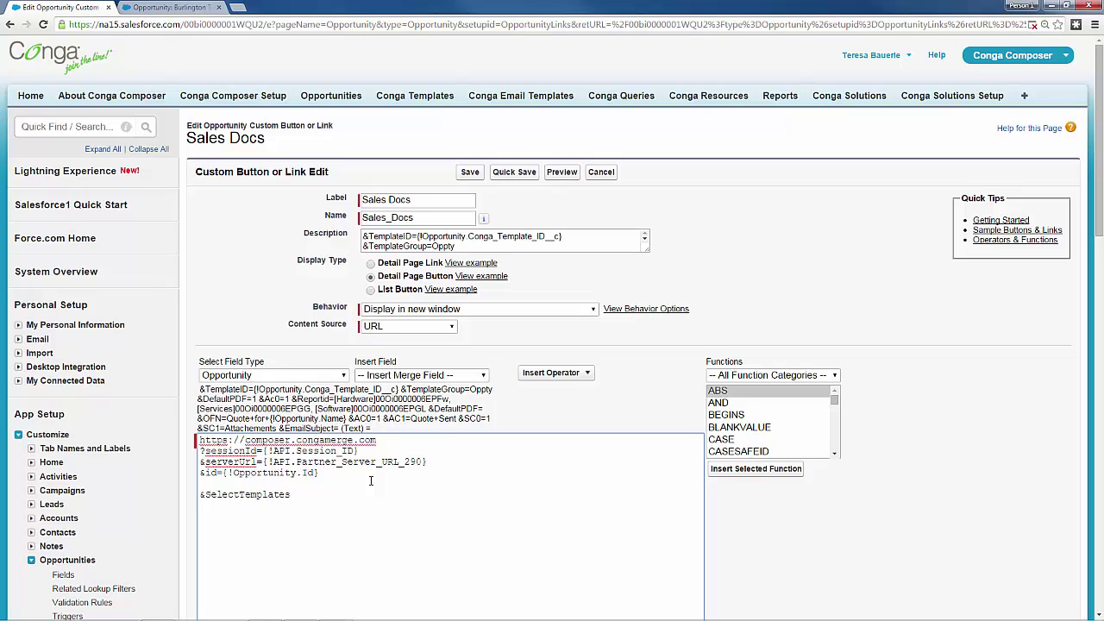
type("=1")
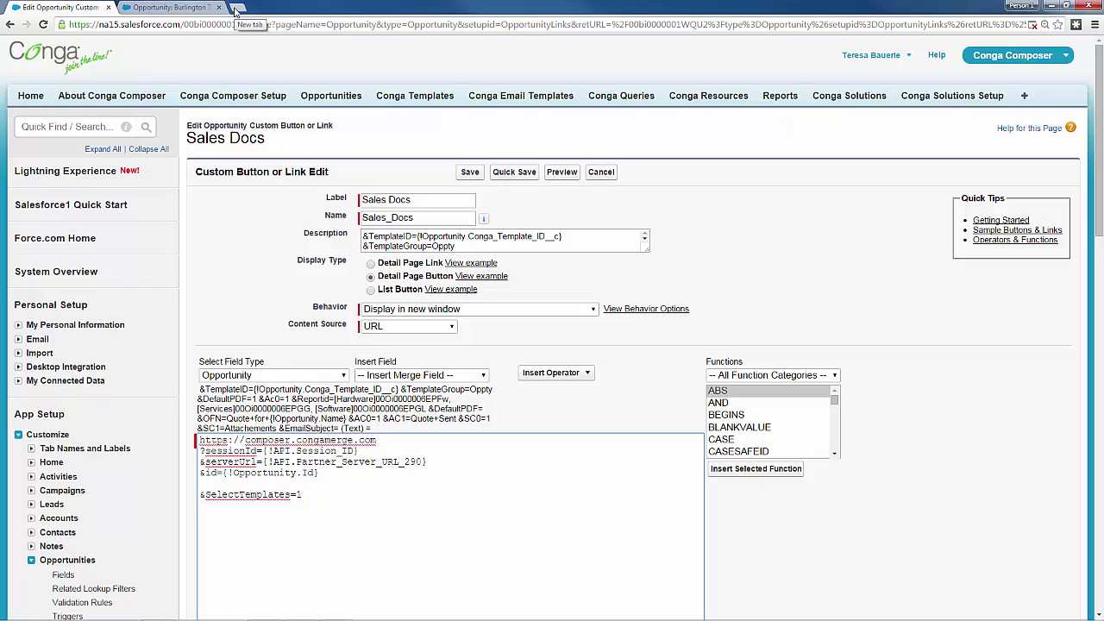
- Open the Conga support site in a new tab and examine the SelectTemplates entry among the Template Selection Parameters
left_click(236, 9)
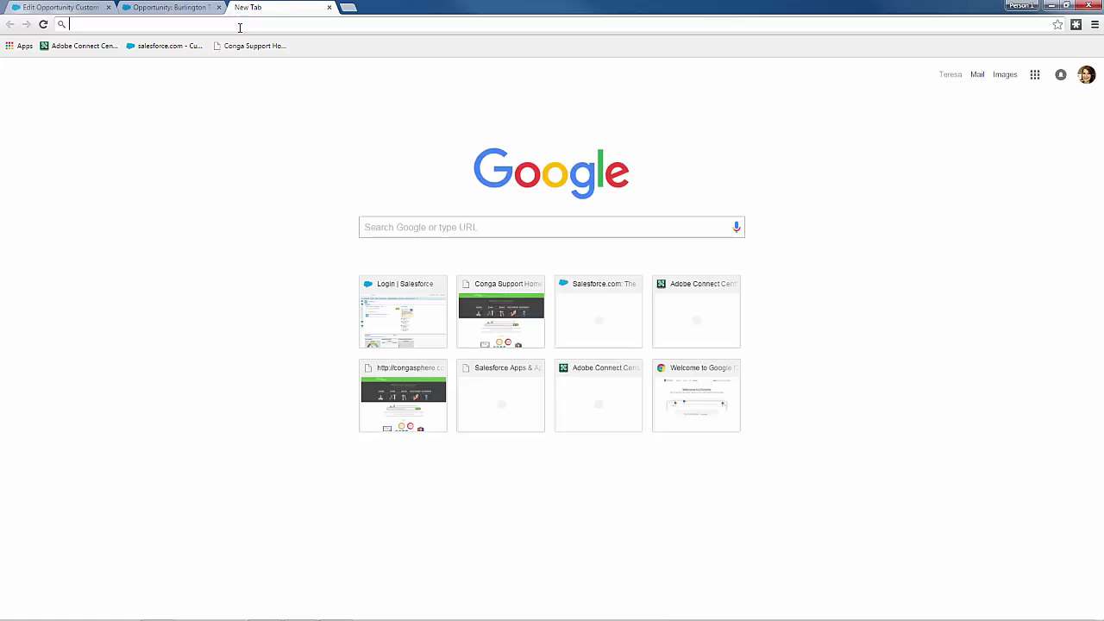
left_click(248, 48)
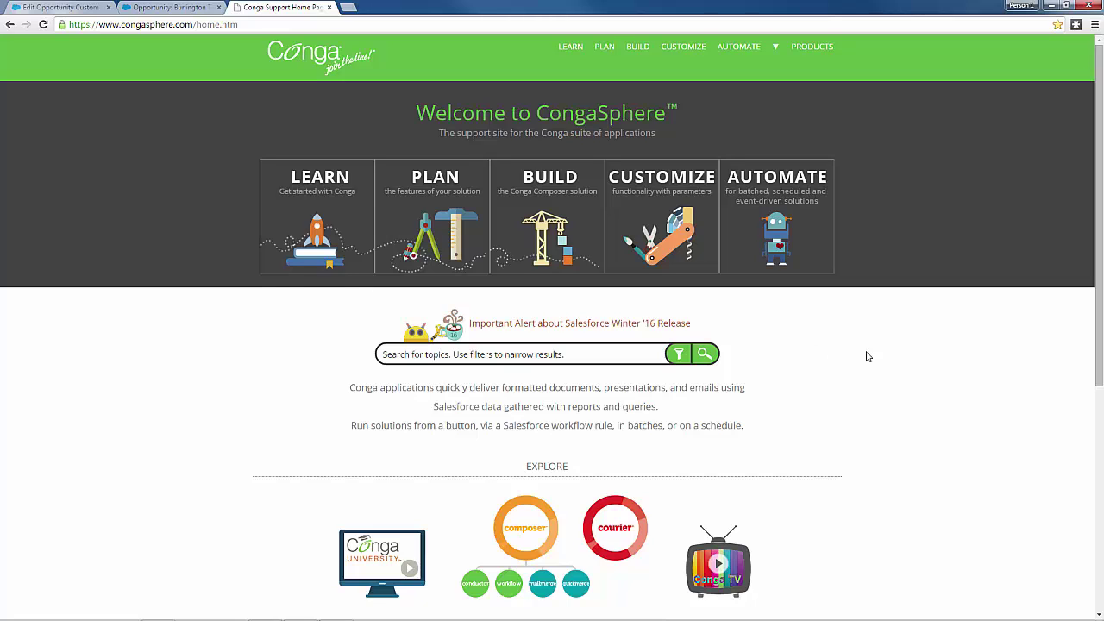
mouse_move(688, 57)
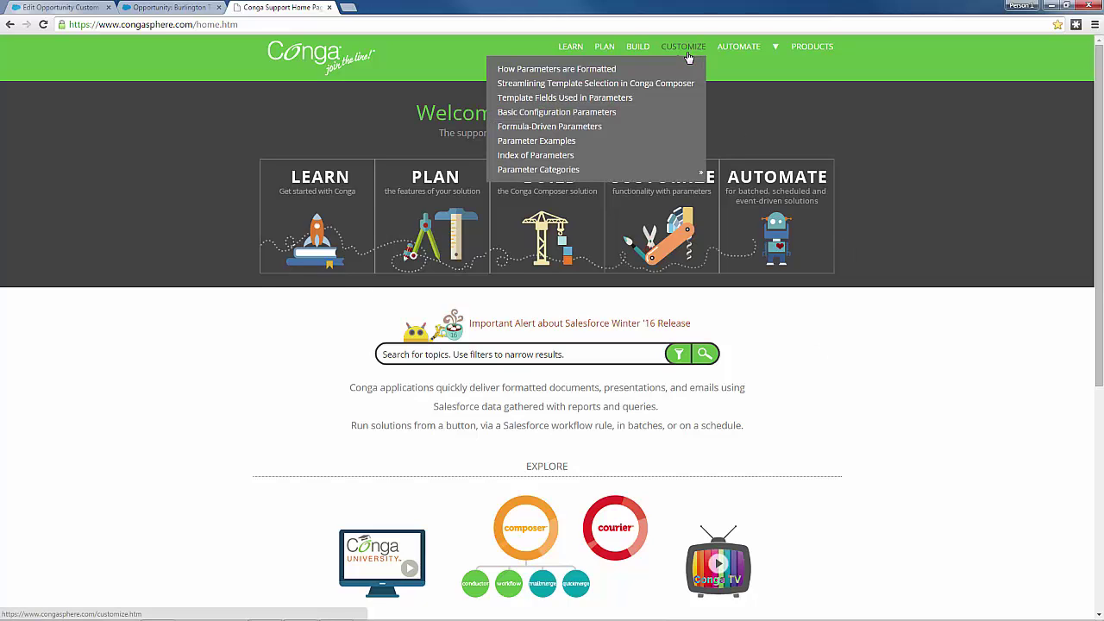
left_click(569, 170)
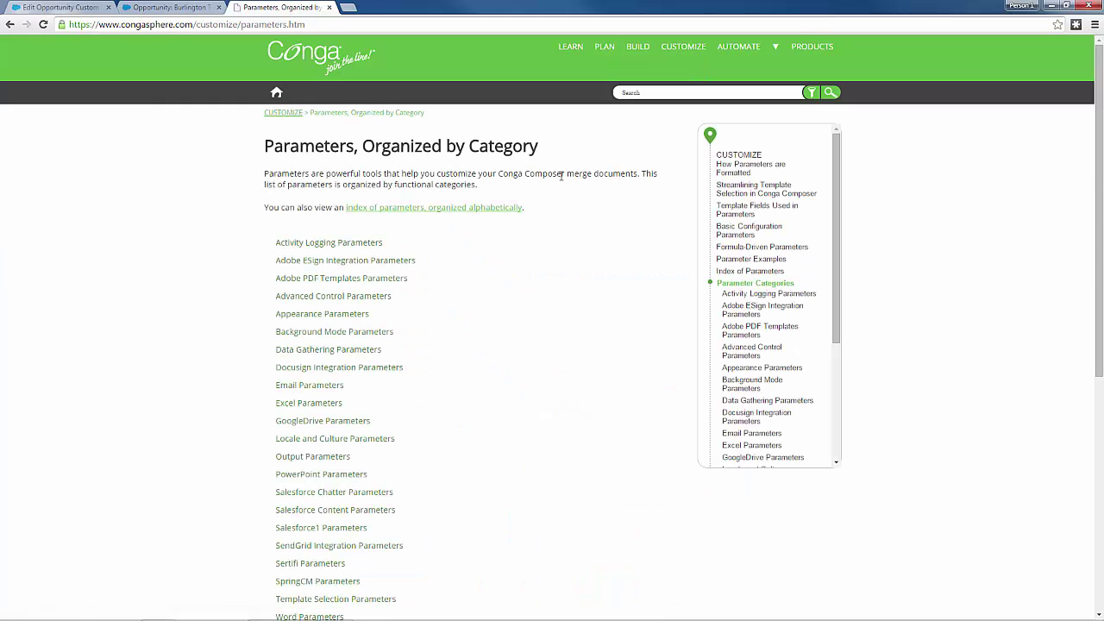
scroll(529, 240, "down", 2)
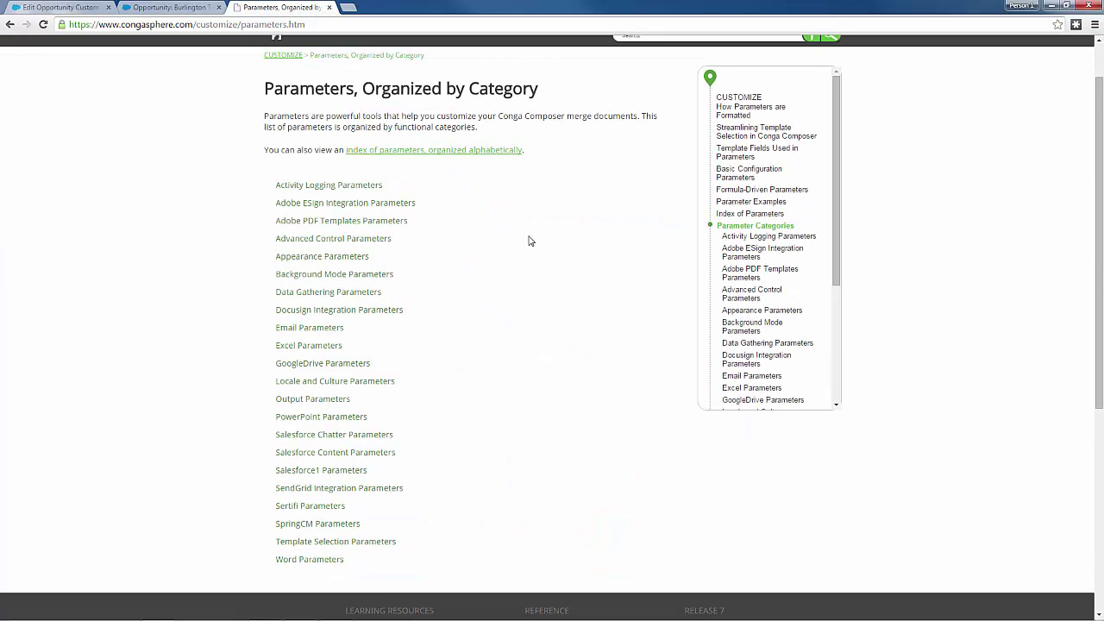
left_click(335, 545)
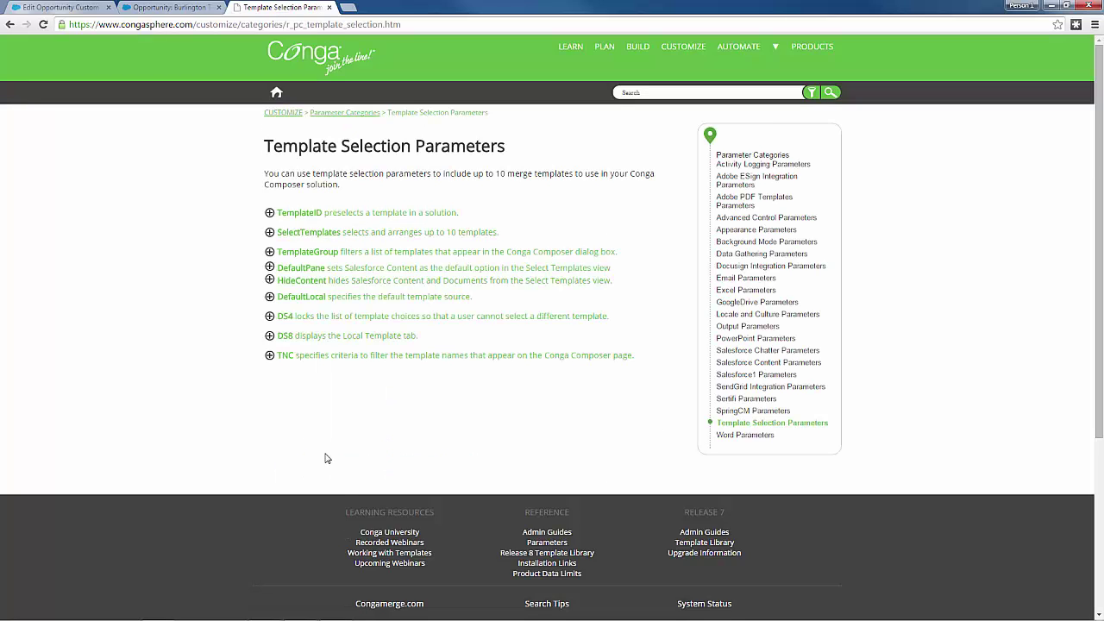
left_click(325, 234)
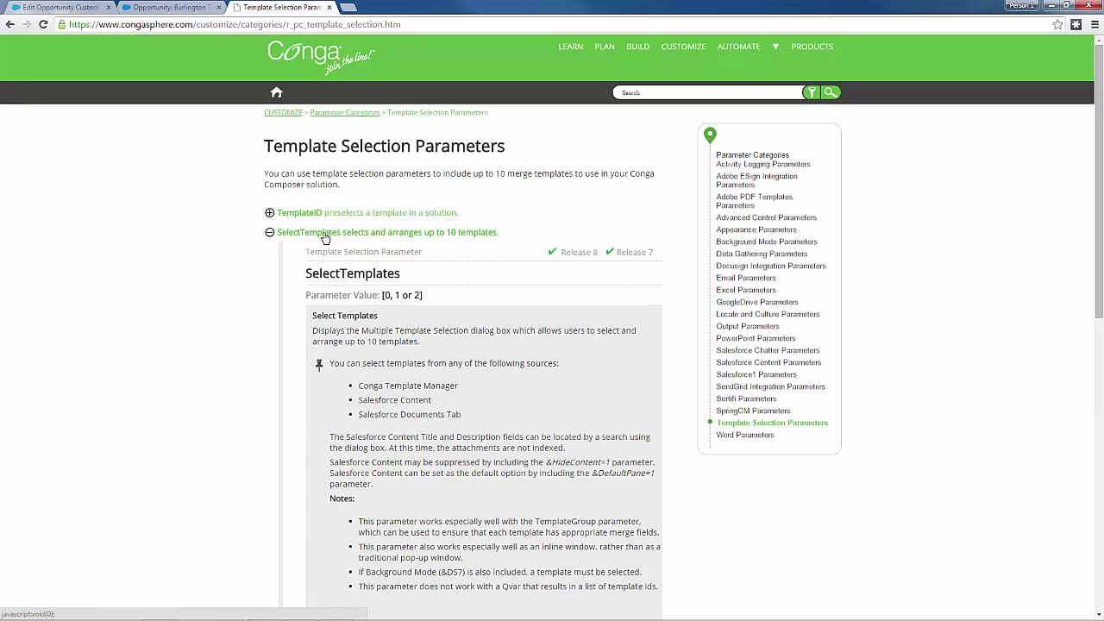
scroll(485, 306, "down", 1)
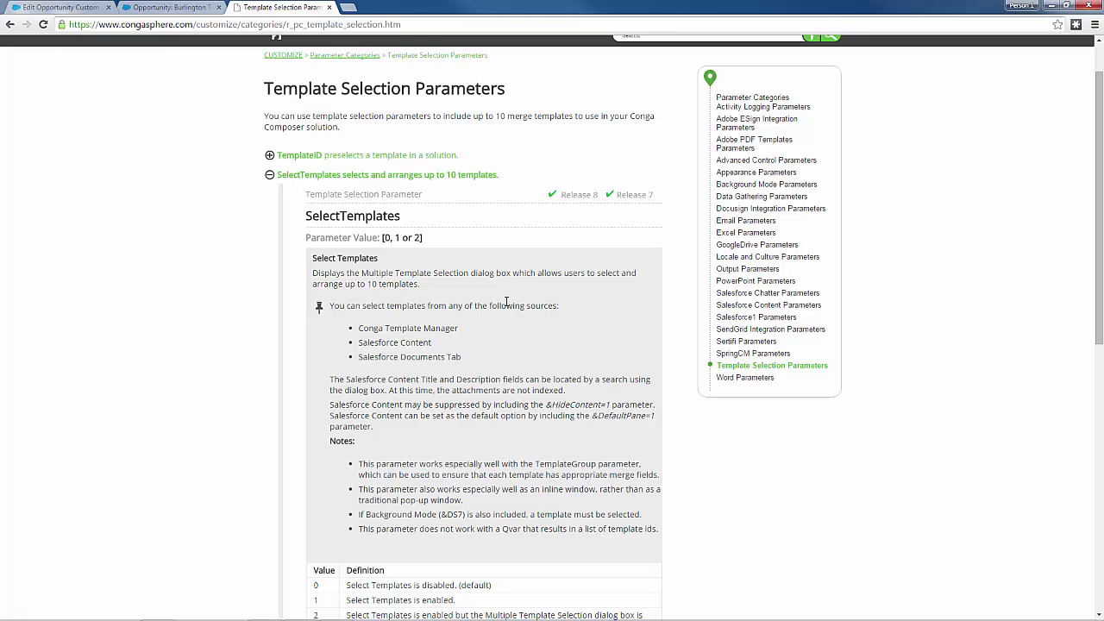
scroll(511, 319, "down", 1)
scroll(510, 321, "up", 3)
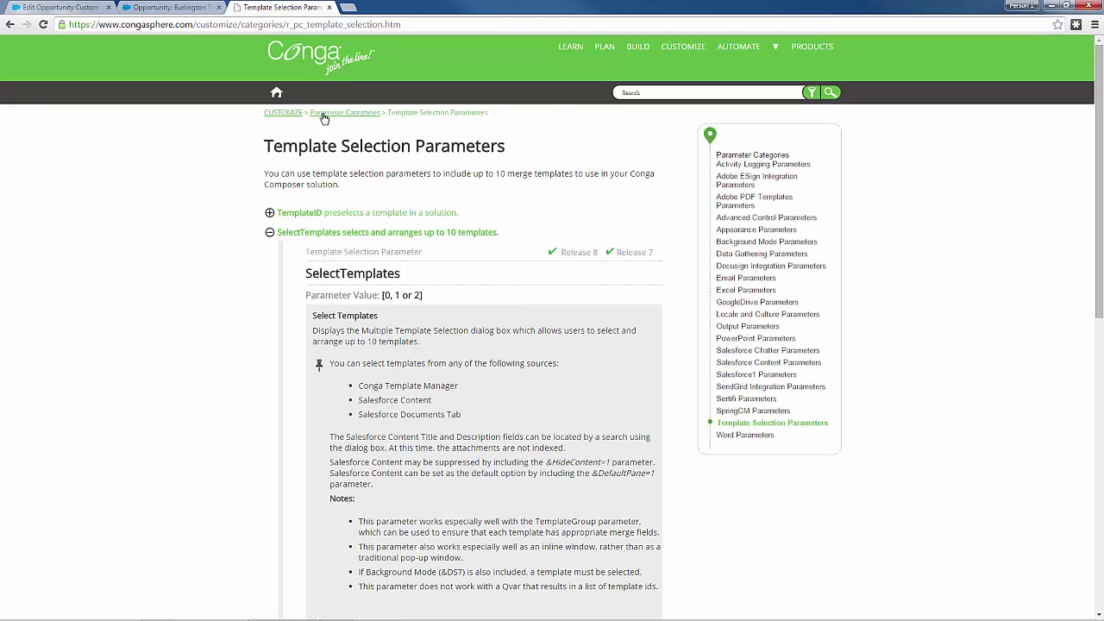
left_click(293, 26)
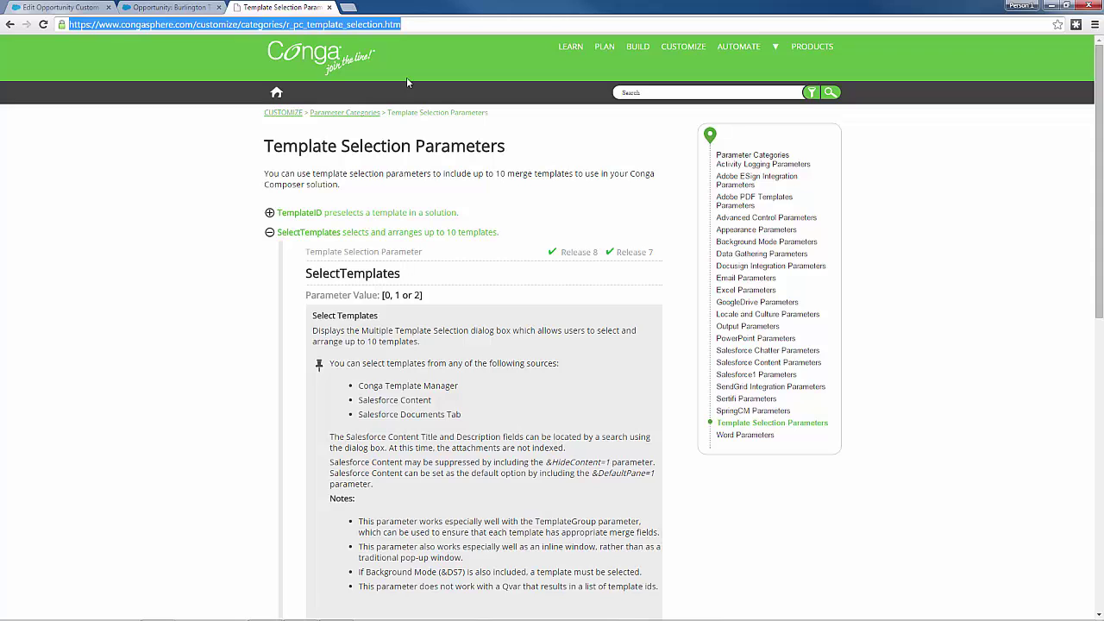
key("alt+Tab")
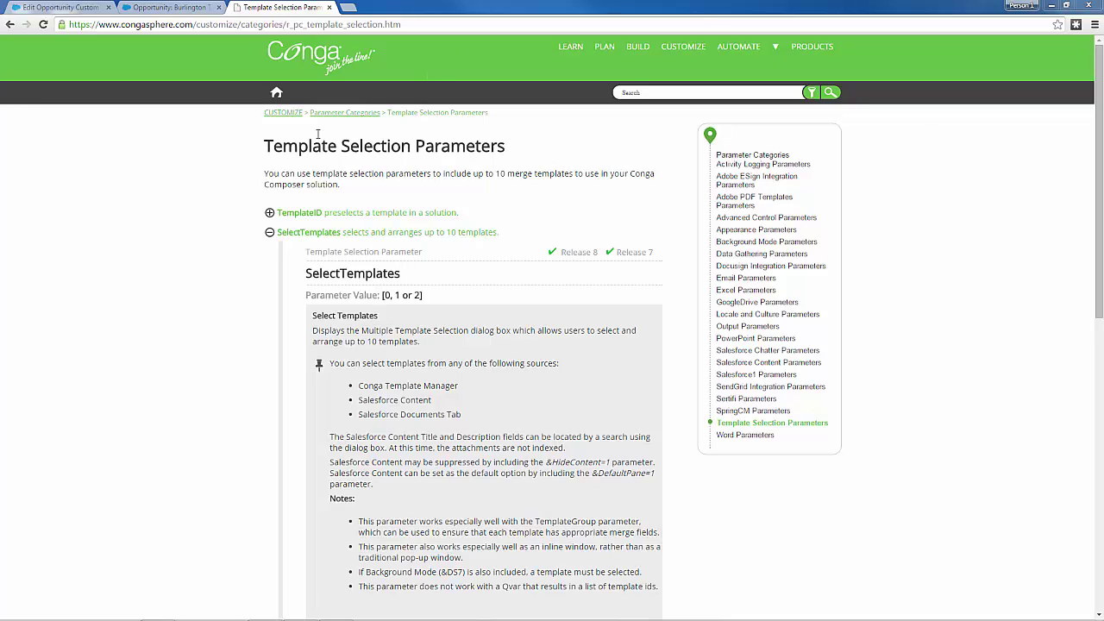
- Return to the Conga support home page and move its browser tab ahead of the Salesforce tabs
left_click(276, 92)
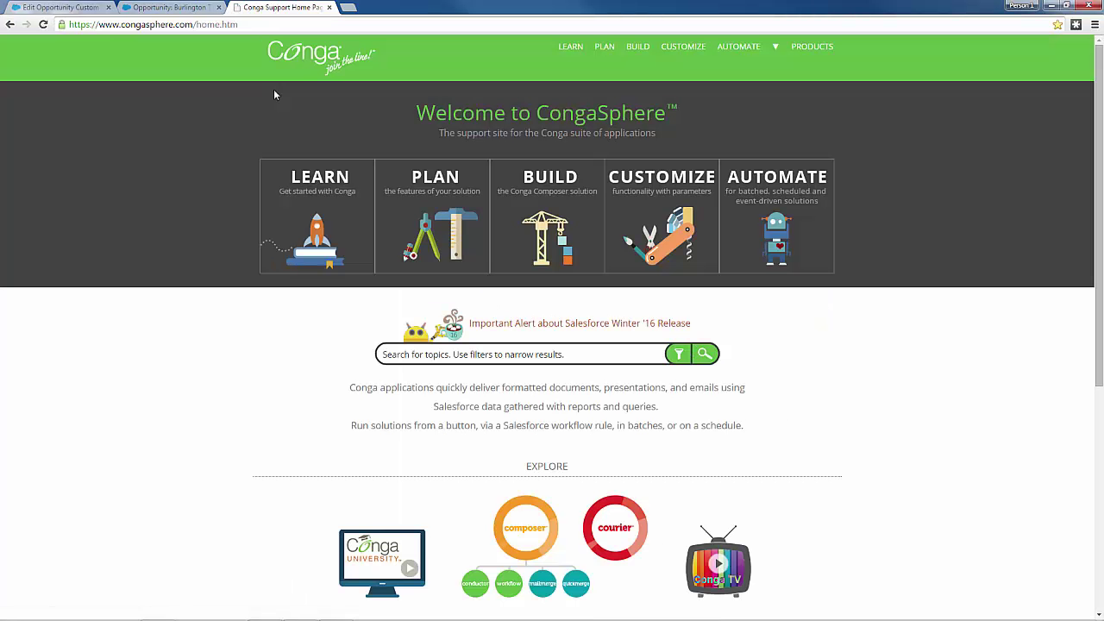
left_click_drag(280, 7, 60, 7)
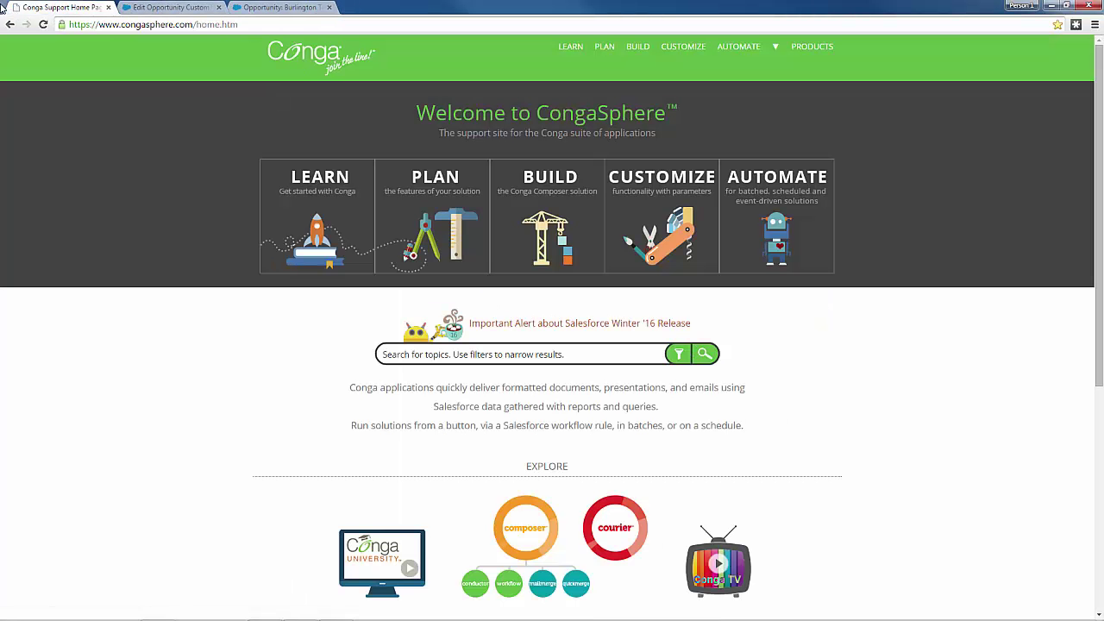
- Return to the Sales Docs custom button and save its edited URL
left_click(283, 6)
left_click(141, 6)
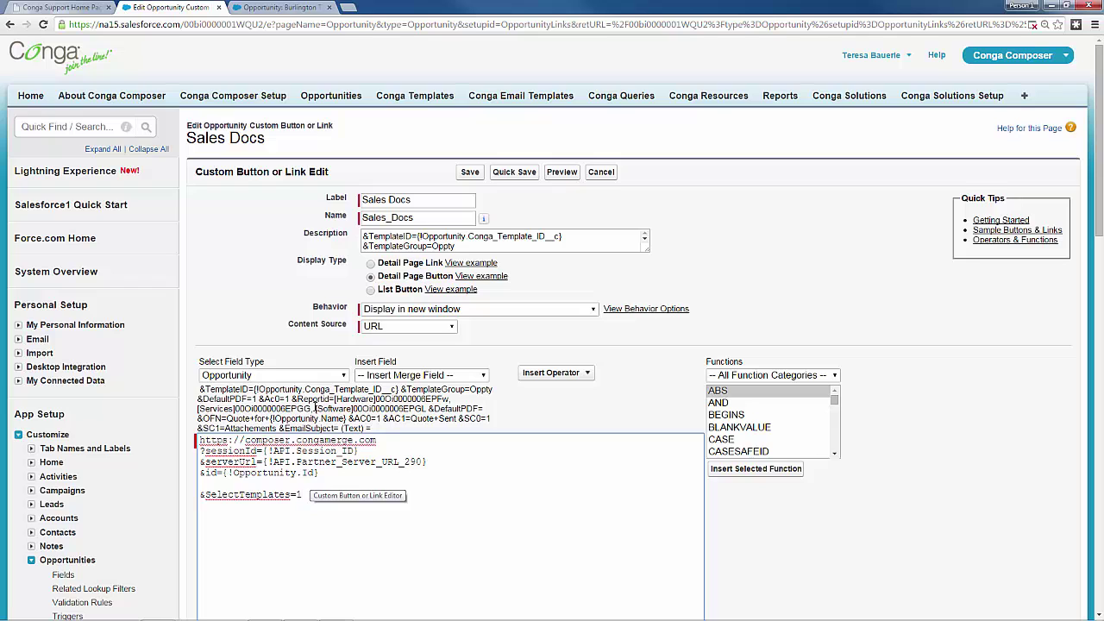
left_click(472, 172)
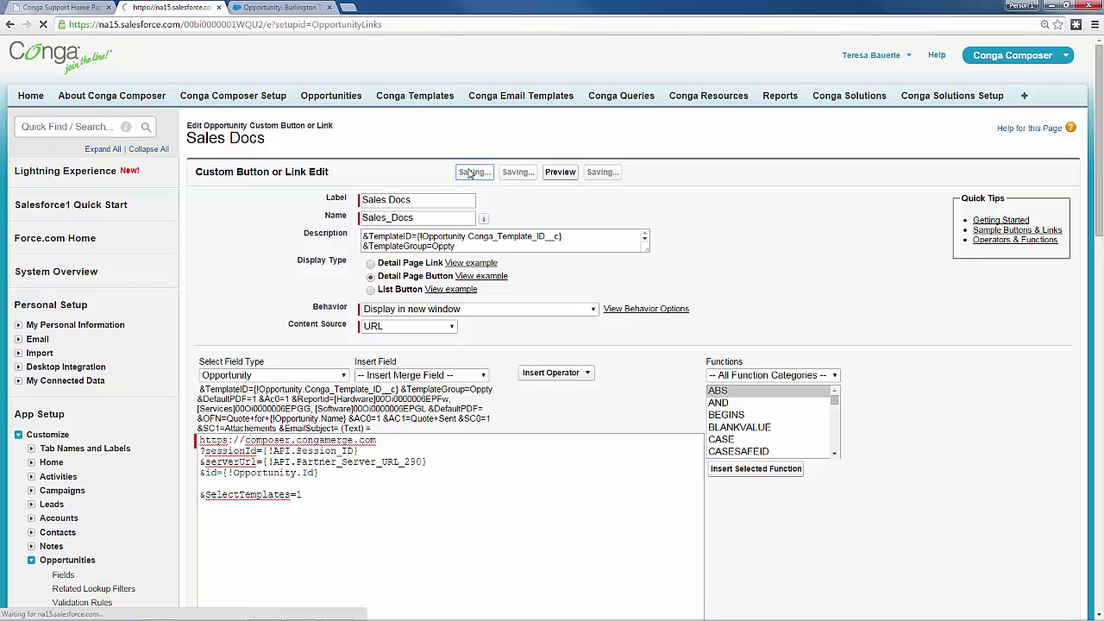
- Launch Sales Docs from the Burlington Textiles Weaving Plant Generator opportunity and examine the template selection window
left_click(298, 7)
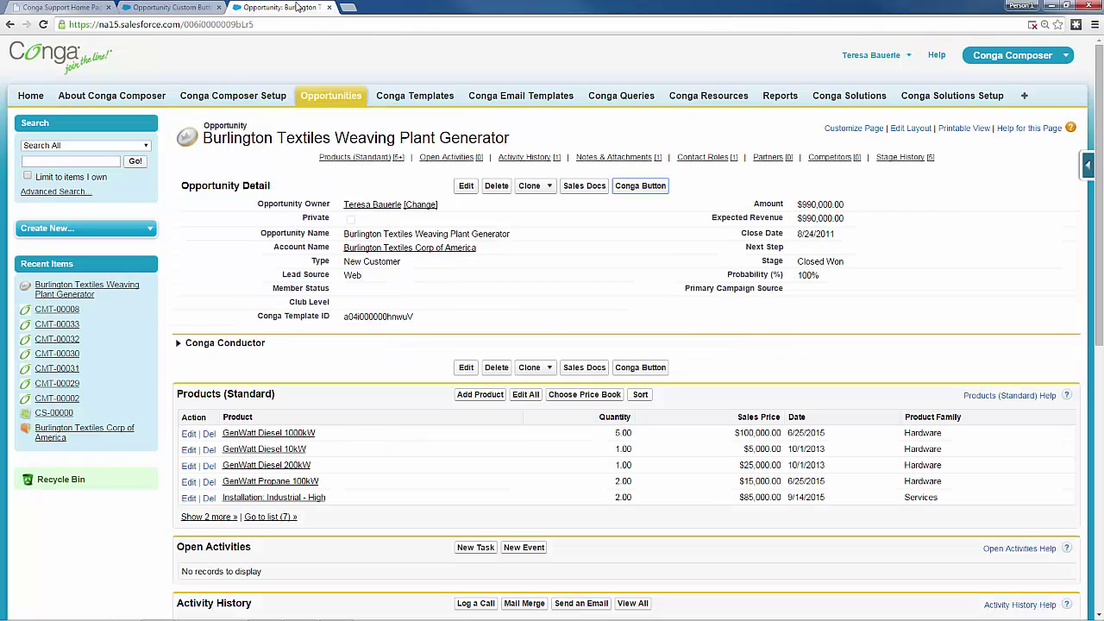
left_click(584, 190)
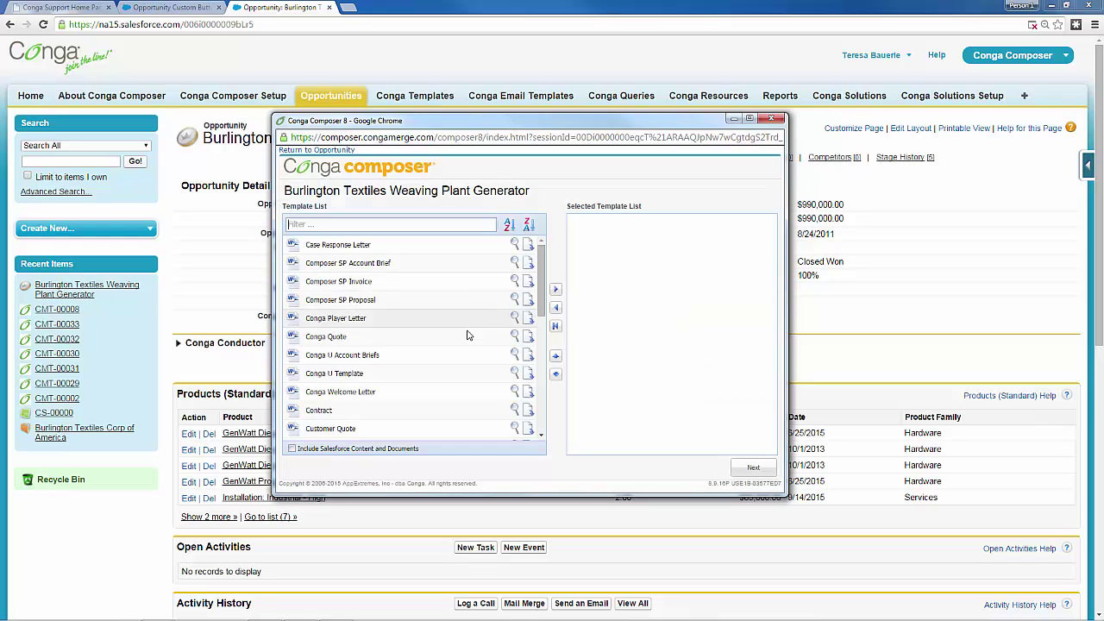
mouse_move(470, 361)
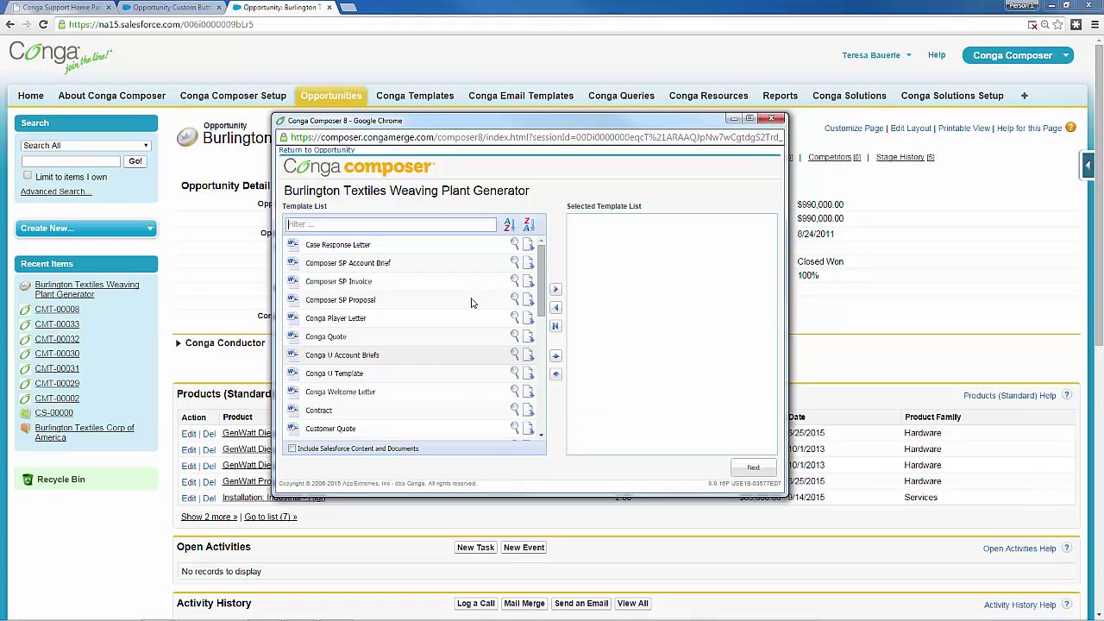
mouse_move(479, 293)
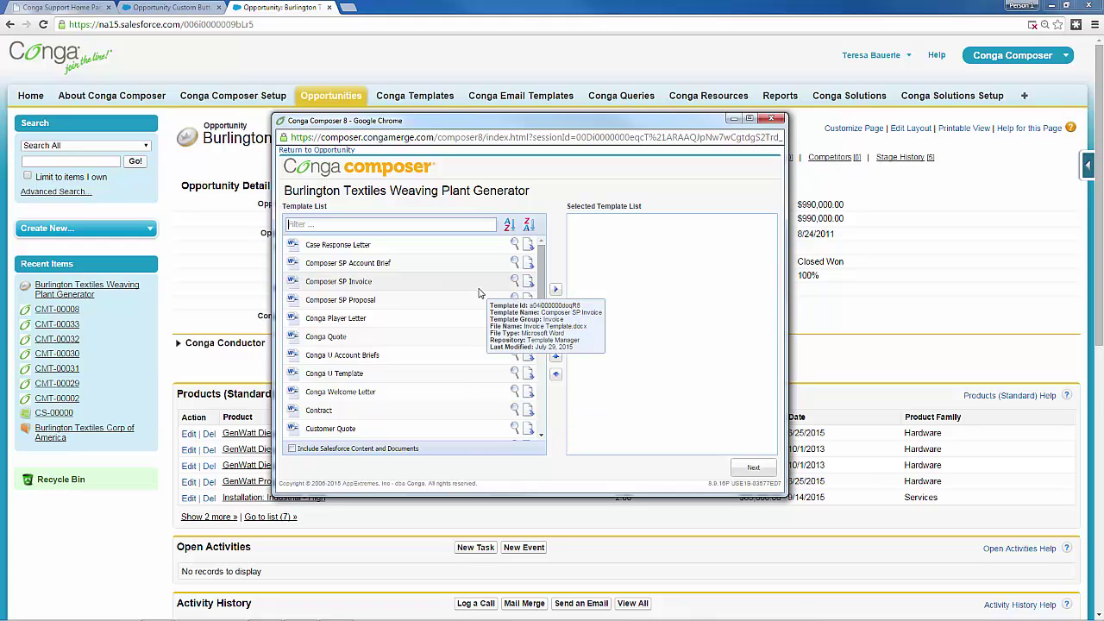
- Add the Case Response Letter, Composer SP Proposal and Conga Welcome Letter templates to the Selected Template List
left_click(444, 247)
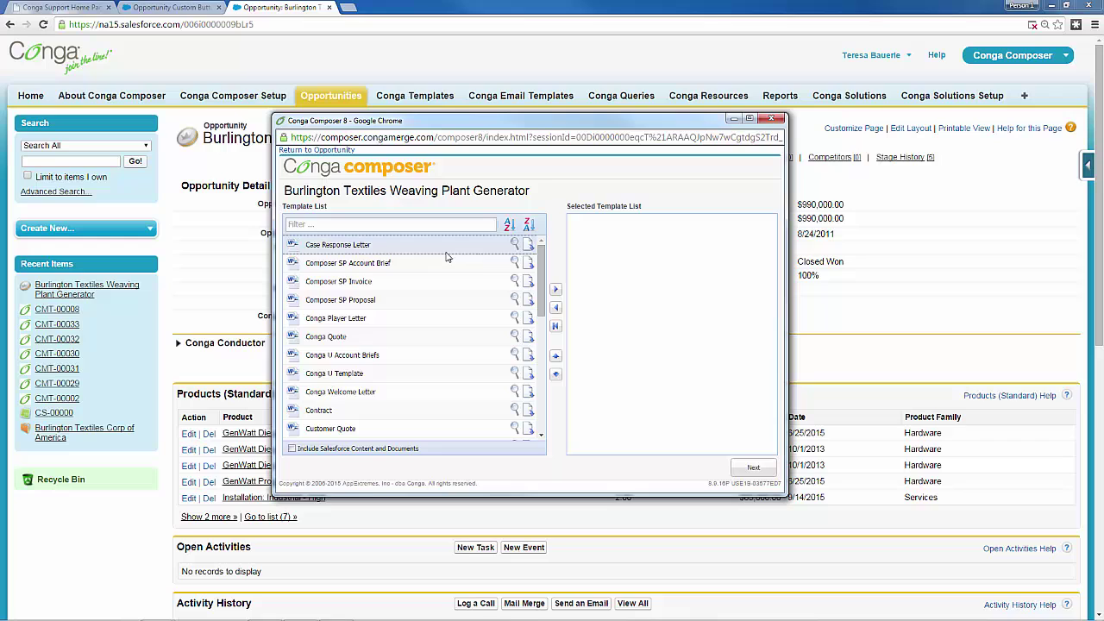
left_click(555, 289)
left_click(469, 281)
left_click(556, 289)
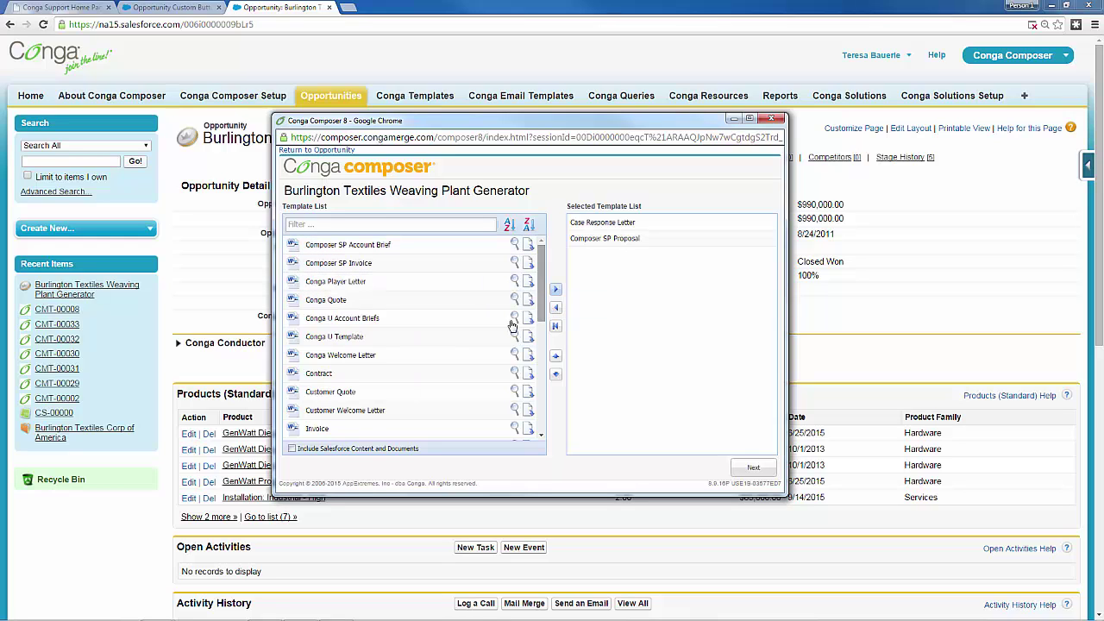
left_click(515, 336)
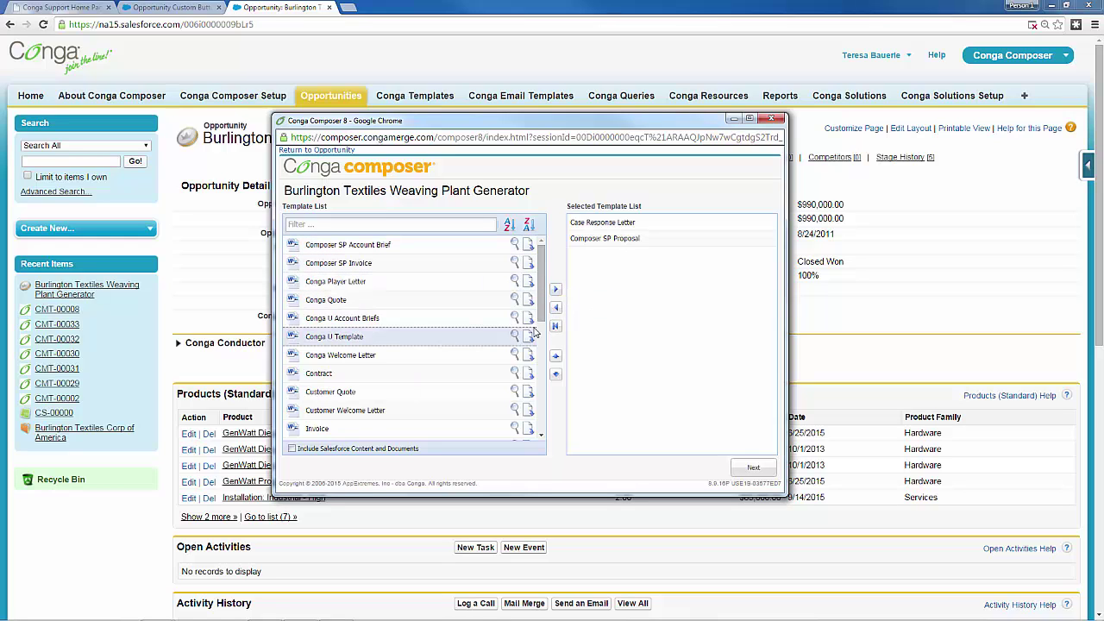
left_click(468, 355)
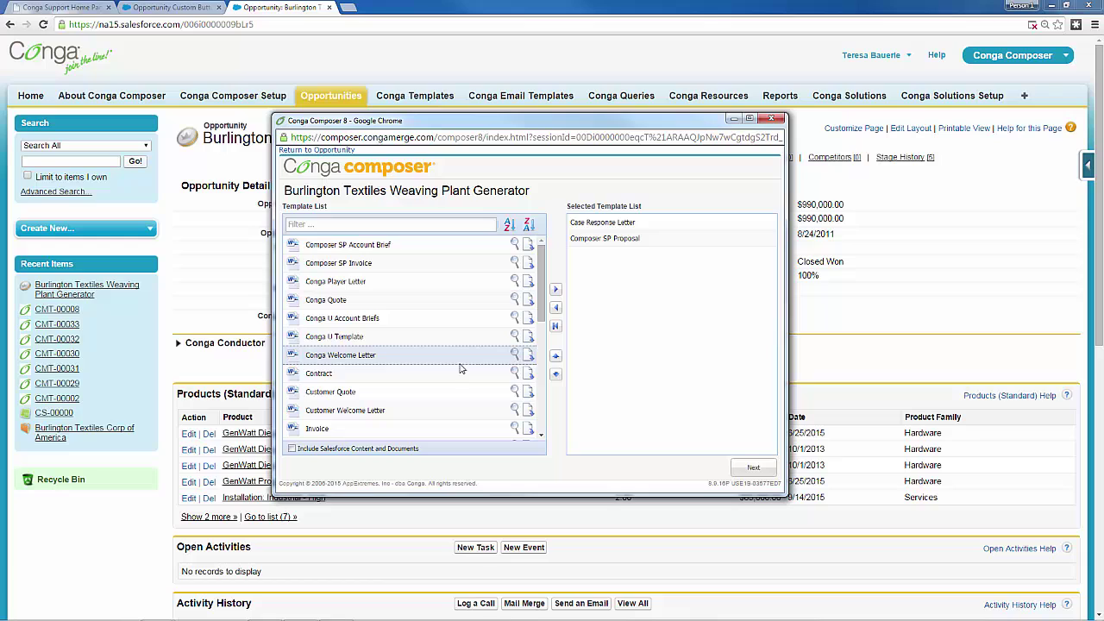
left_click(556, 291)
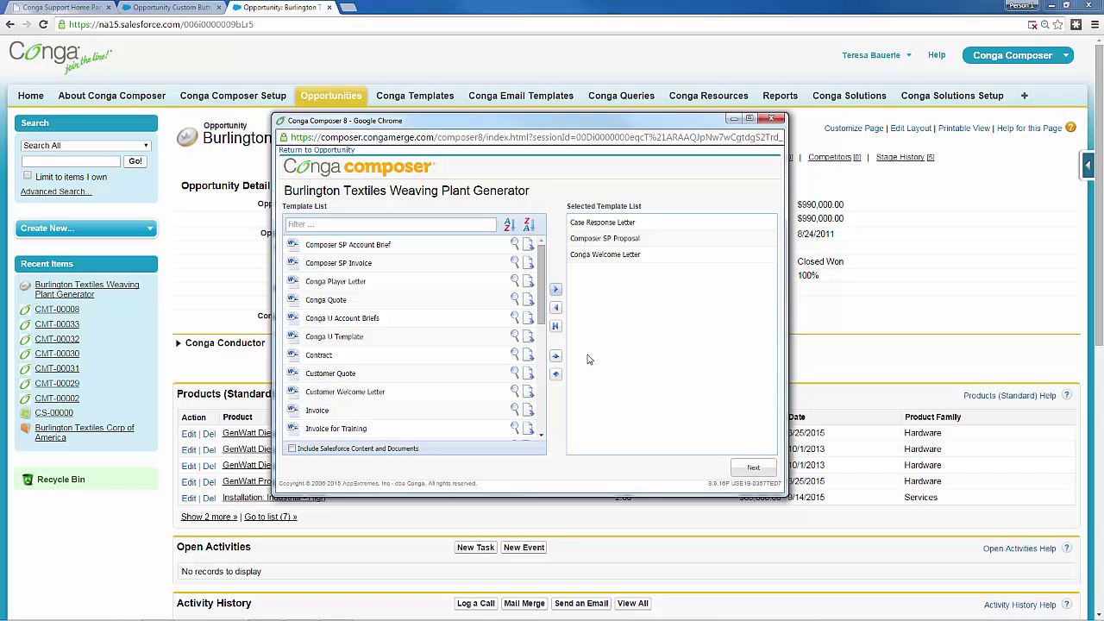
- Continue with the selected templates, merge and download them with the Same as Template file type, and minimize the resulting Word document
left_click(756, 469)
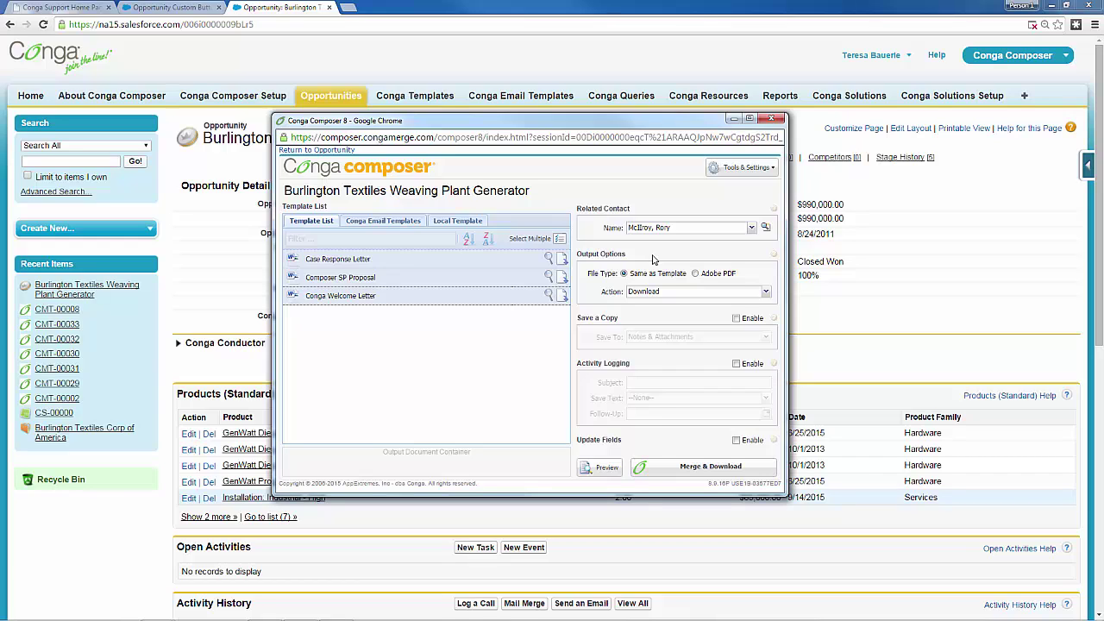
left_click(721, 470)
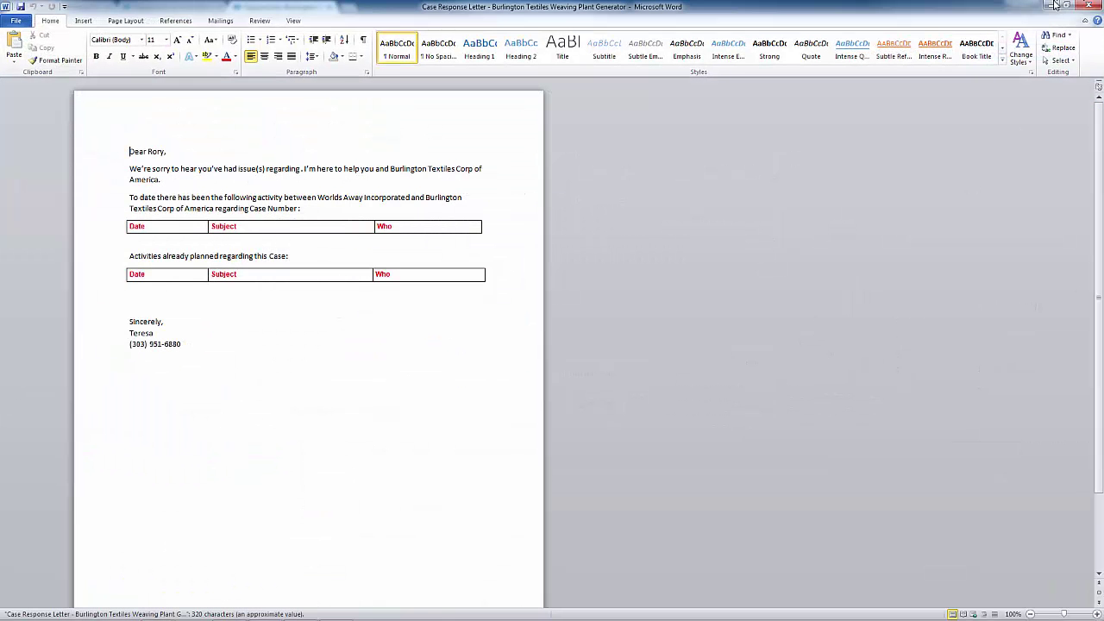
left_click(1054, 5)
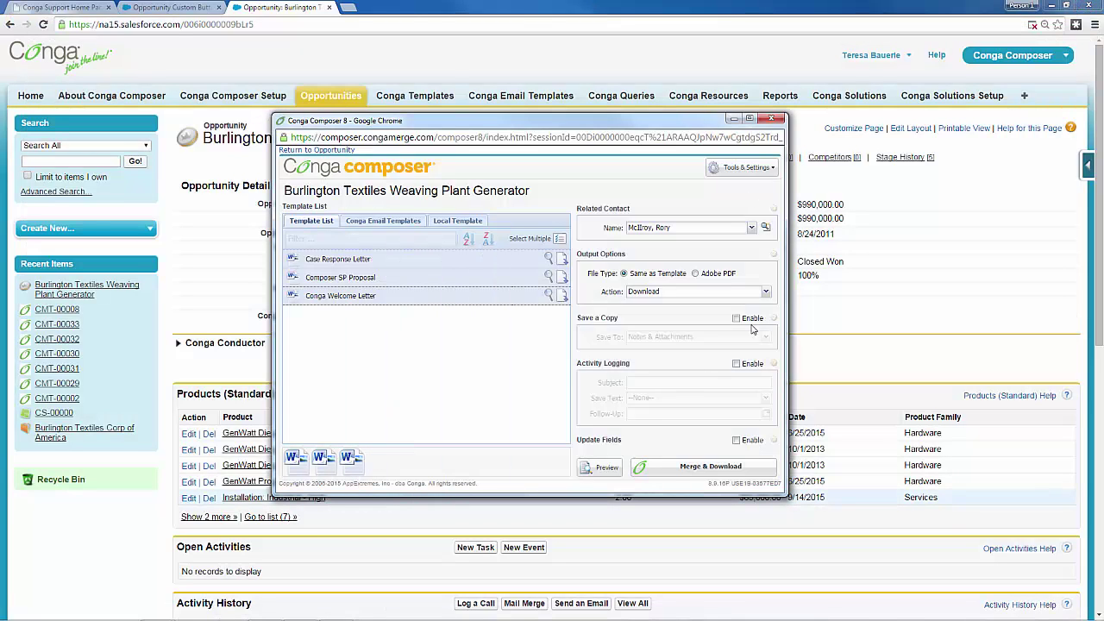
- Merge the same templates with the Adobe PDF file type, review the downloaded PDF through its last page, and close it
left_click(696, 273)
left_click(675, 467)
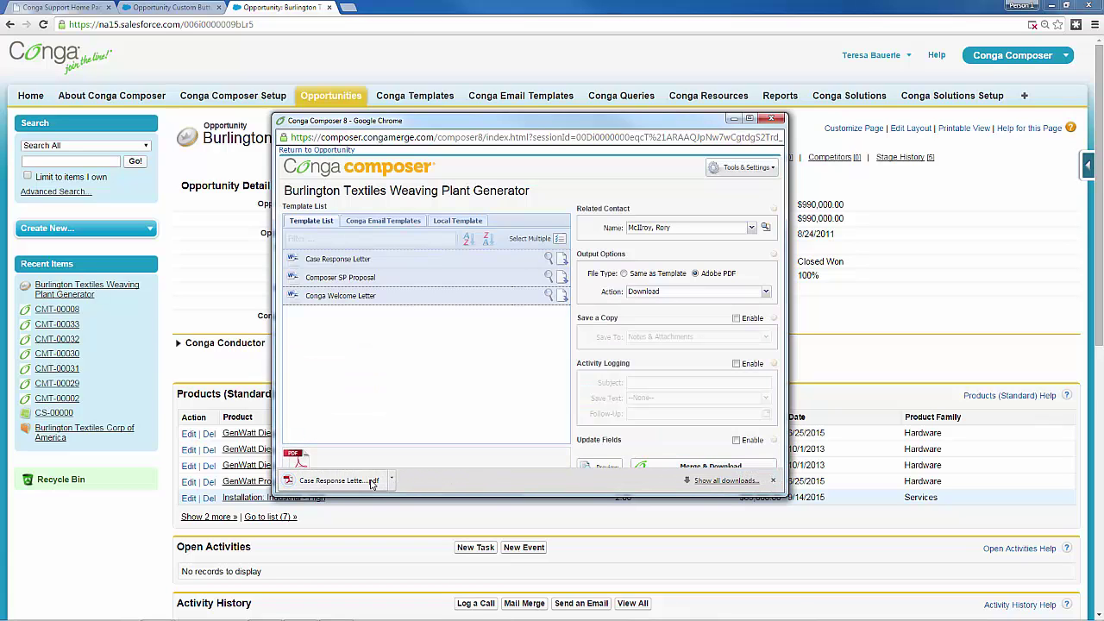
left_click(370, 483)
scroll(370, 486, "down", 13)
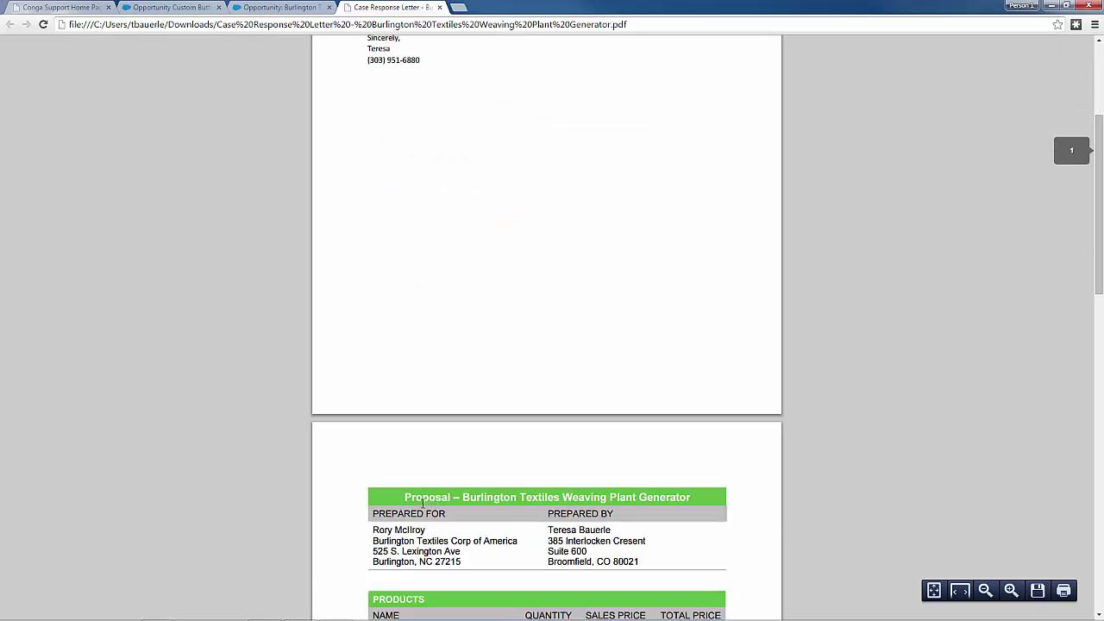
scroll(433, 526, "down", 2)
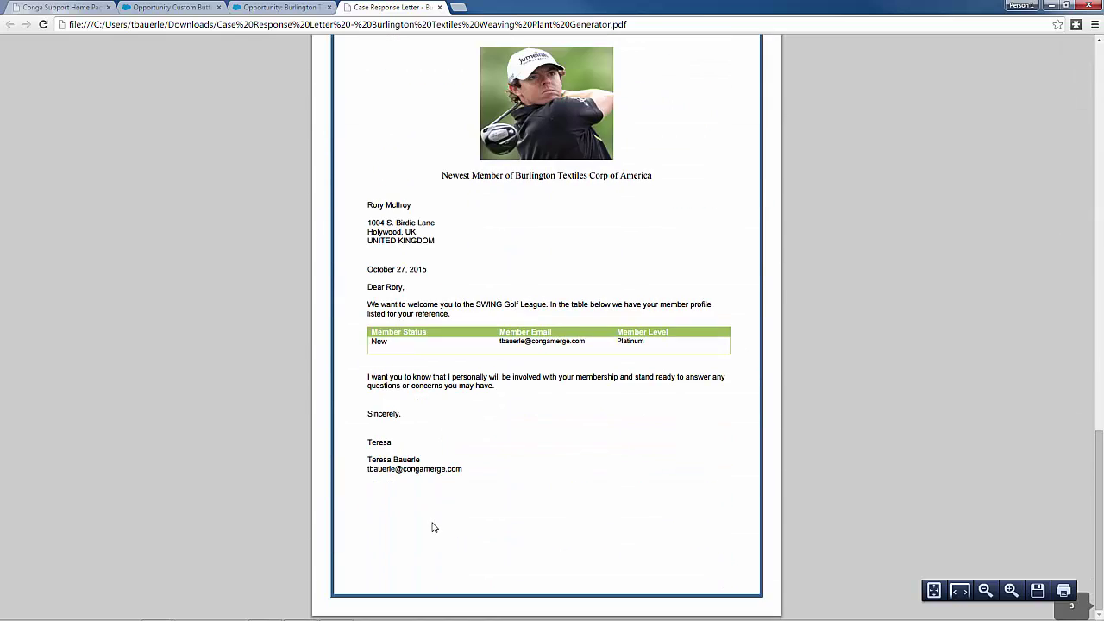
scroll(431, 525, "up", 10)
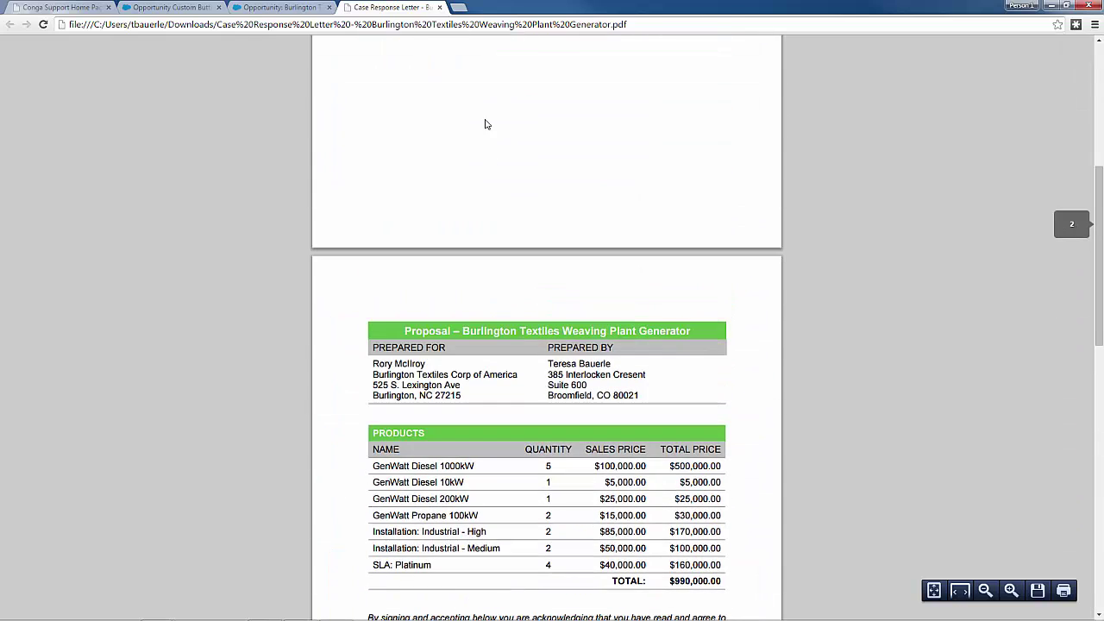
left_click(440, 6)
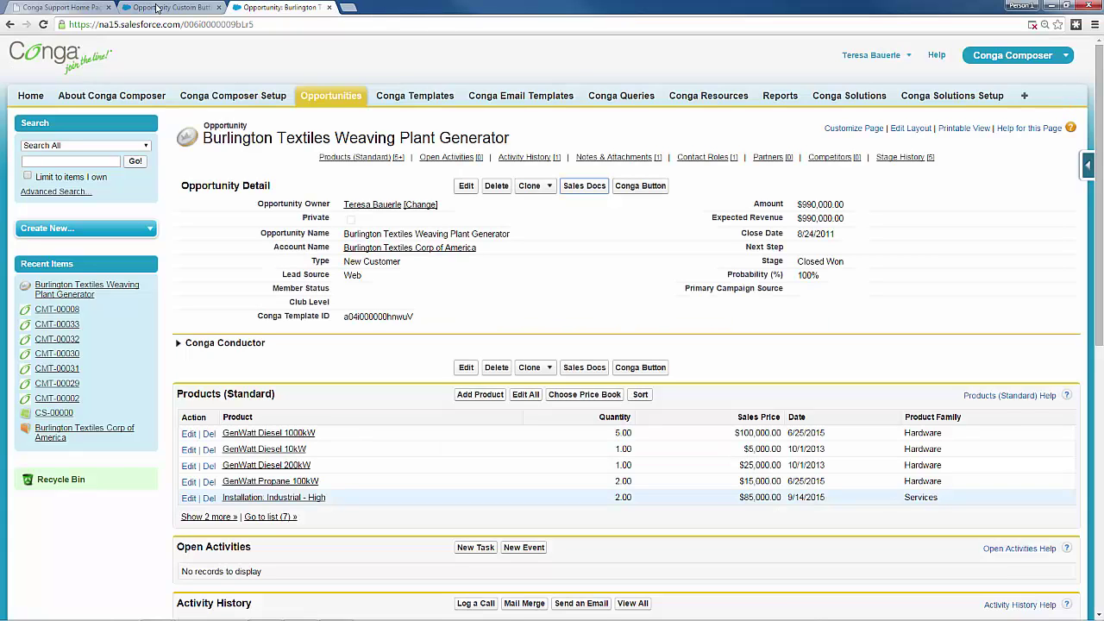
- Relaunch Sales Docs, select Conga Player Letter, Conga U Account Briefs and Conga U Template, and merge and download them
left_click(594, 187)
left_click_drag(559, 150, 495, 143)
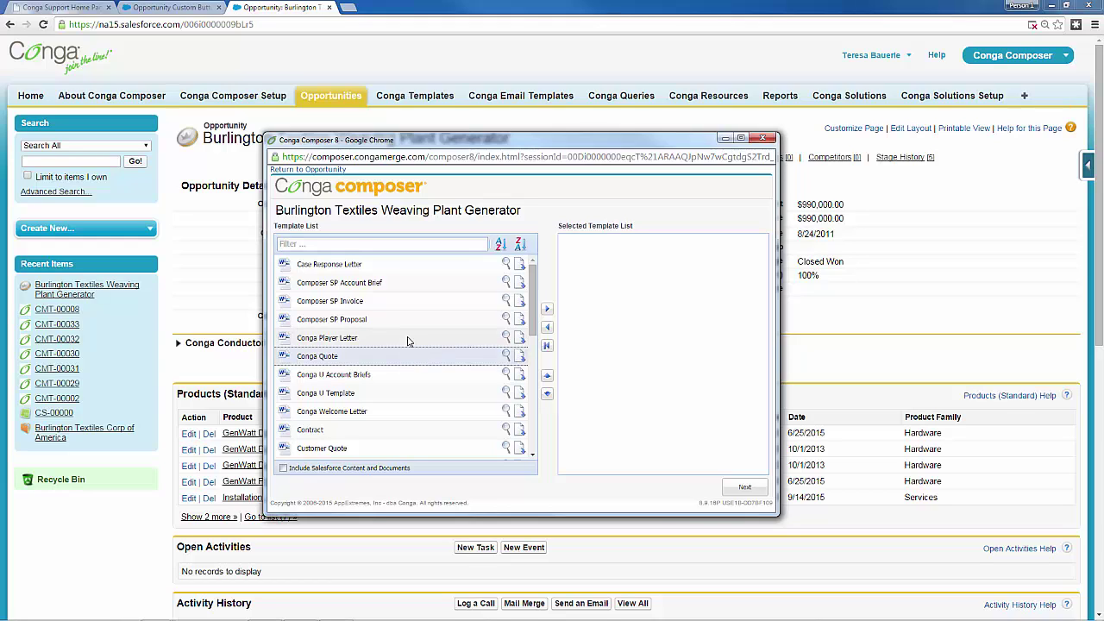
left_click(546, 308)
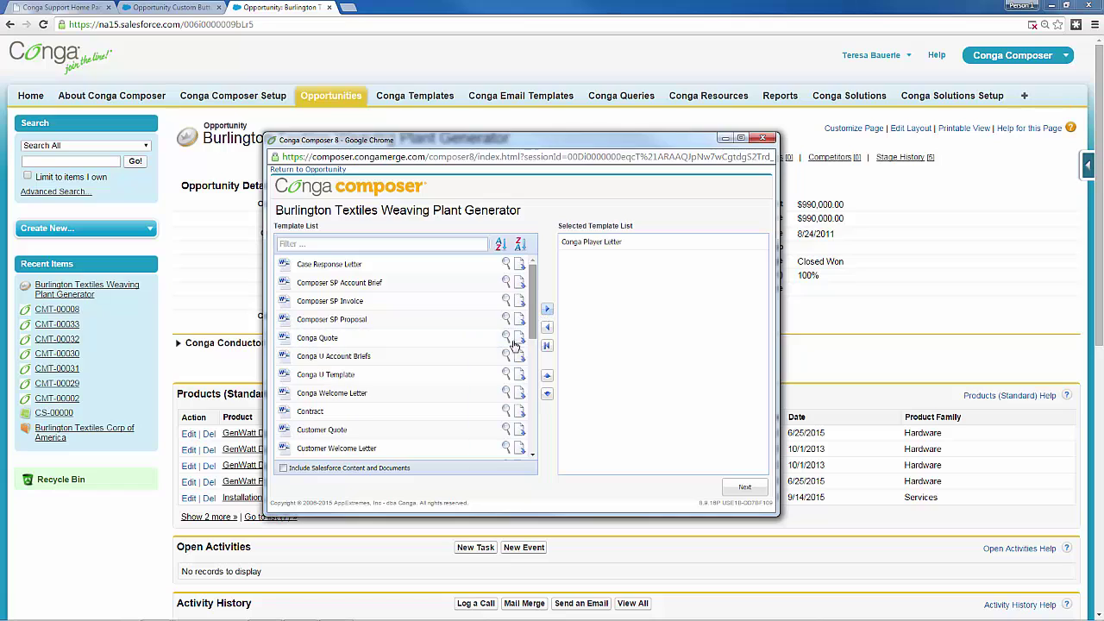
left_click(546, 311)
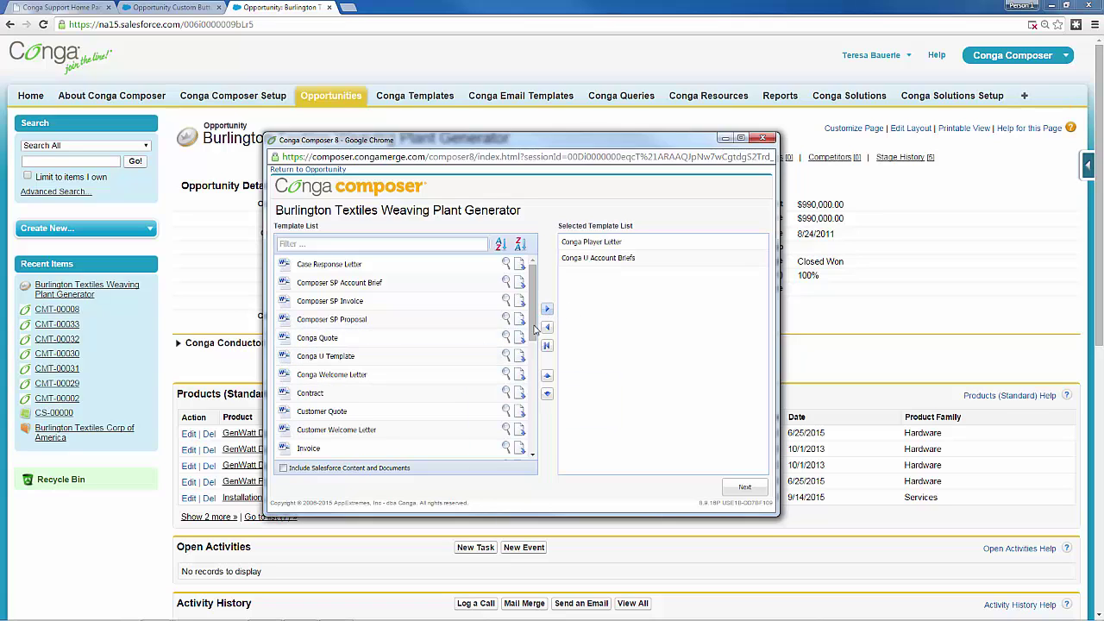
left_click(546, 312)
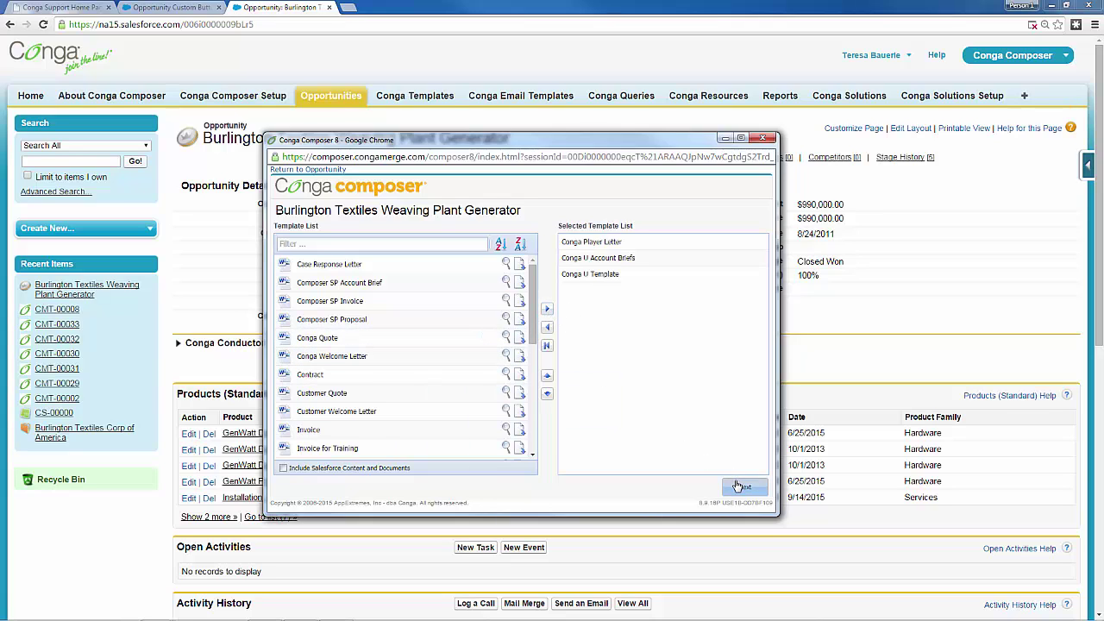
left_click(737, 489)
left_click(734, 488)
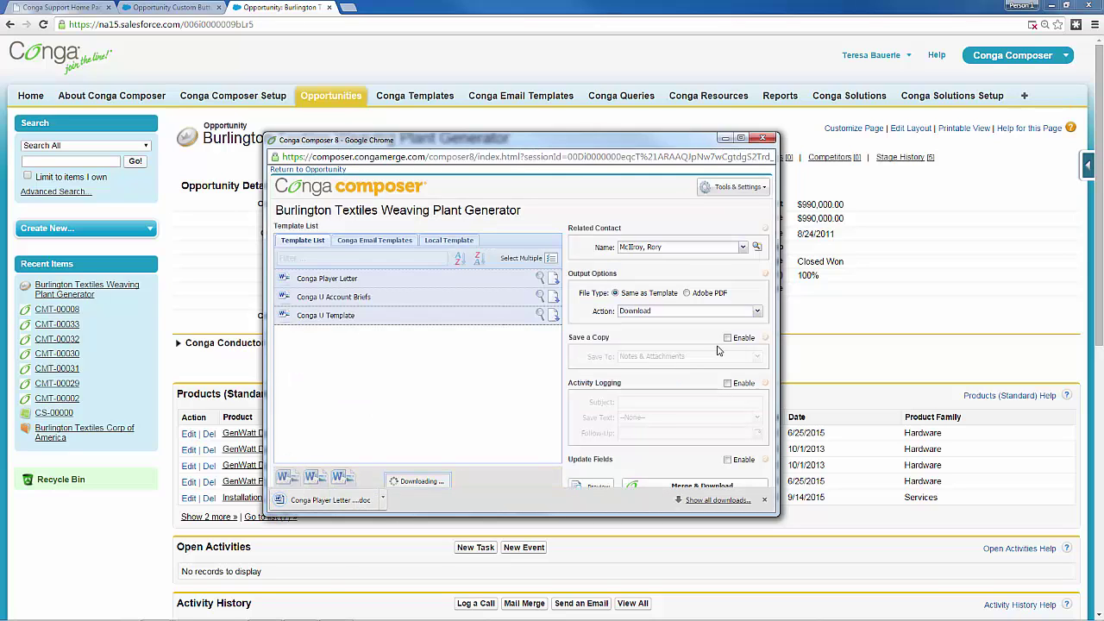
- Merge the selected templates with the Email action, check the attachment in the email draft, and cancel the draft
left_click(659, 309)
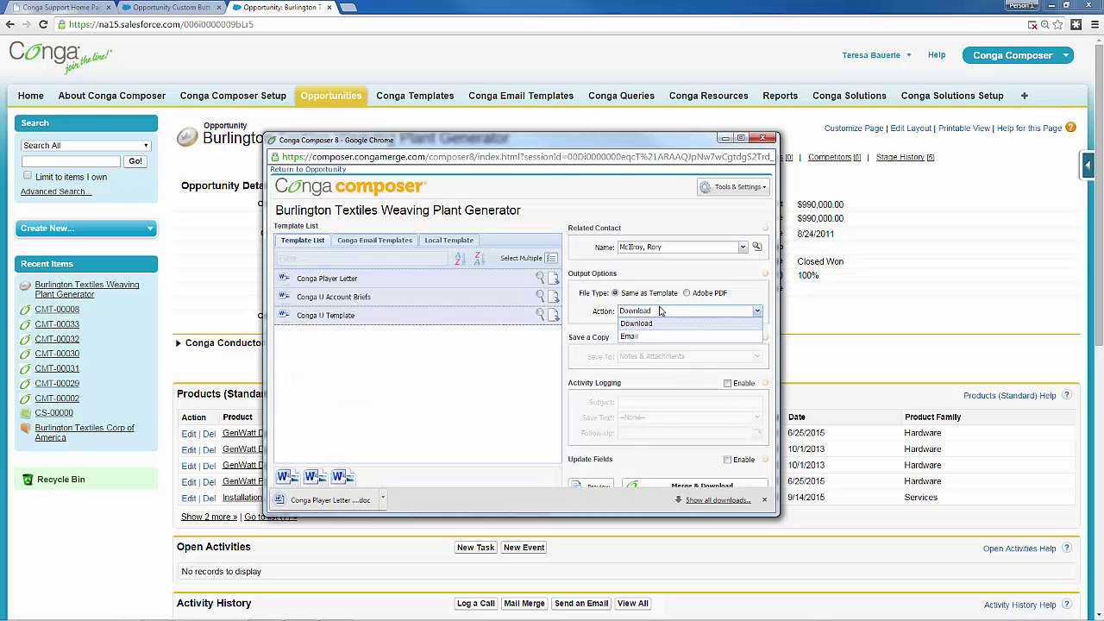
left_click(651, 336)
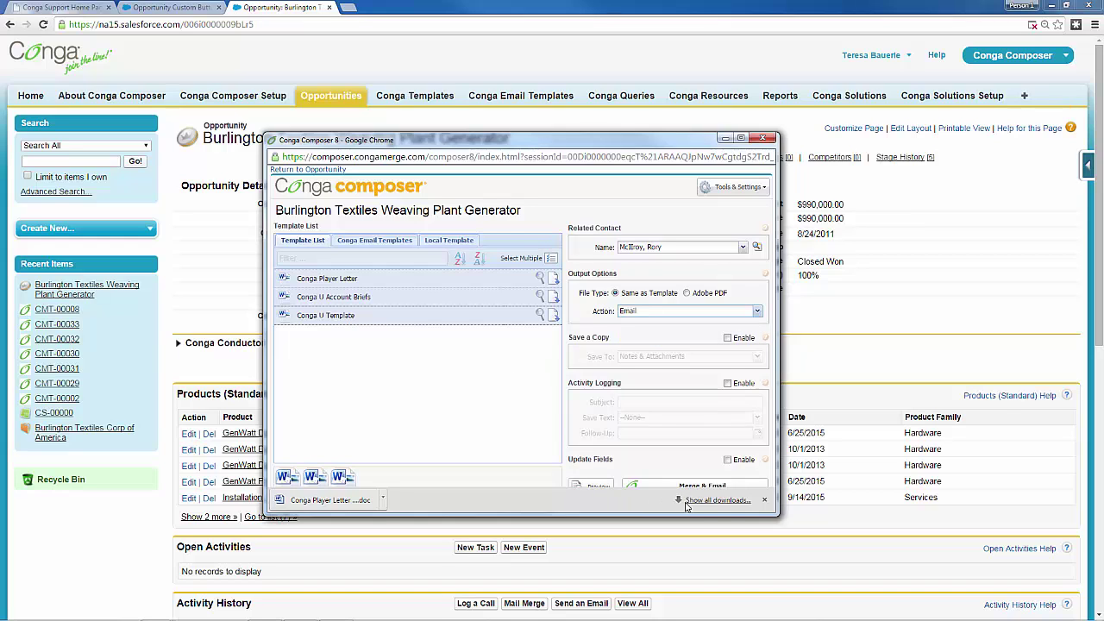
left_click(764, 500)
left_click(704, 486)
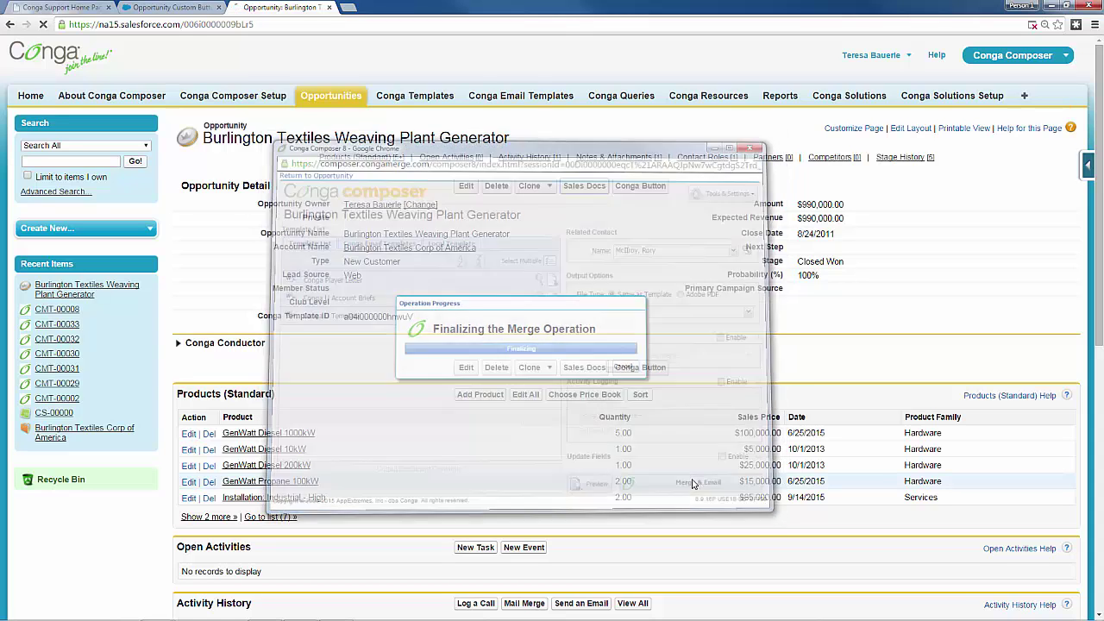
scroll(689, 506, "down", 1)
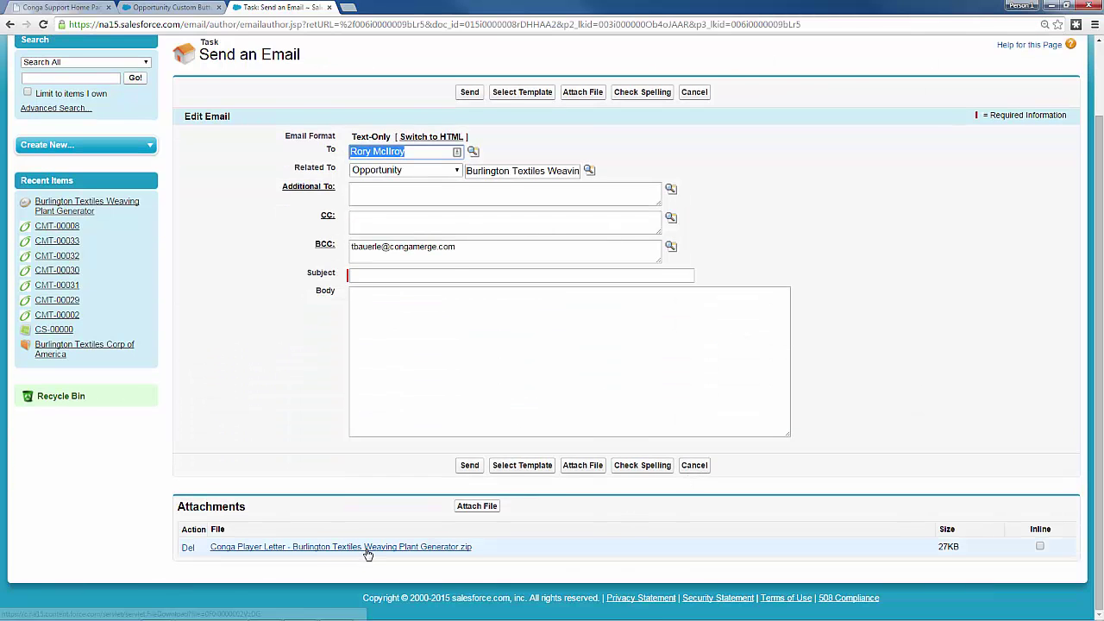
left_click(694, 91)
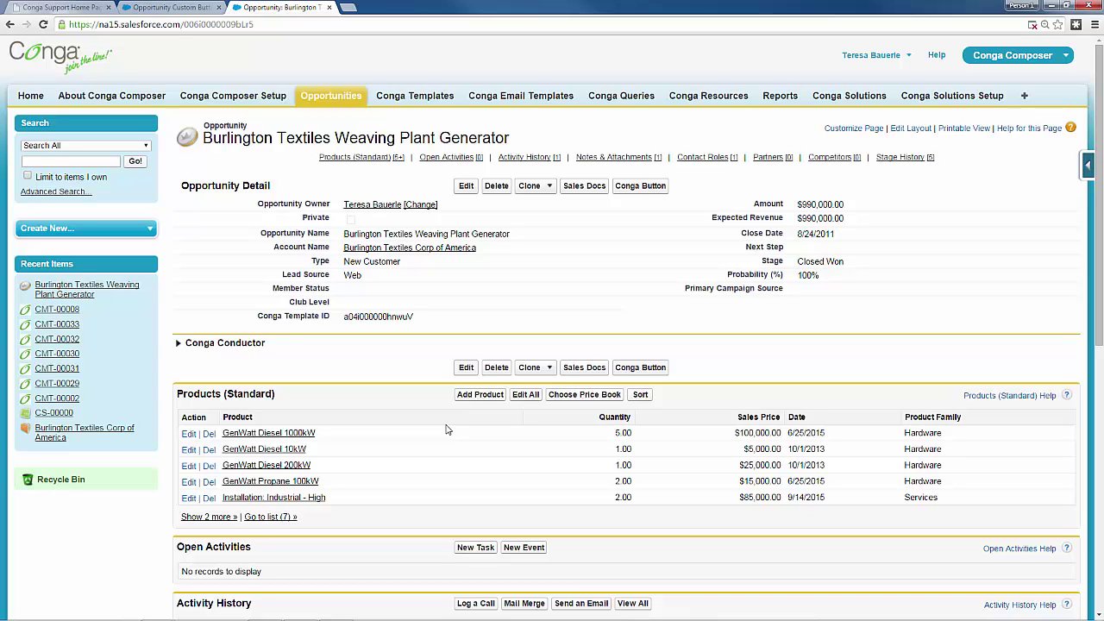
- Relaunch Sales Docs from the opportunity, look through the full list of available templates, and close Conga Composer
left_click(602, 189)
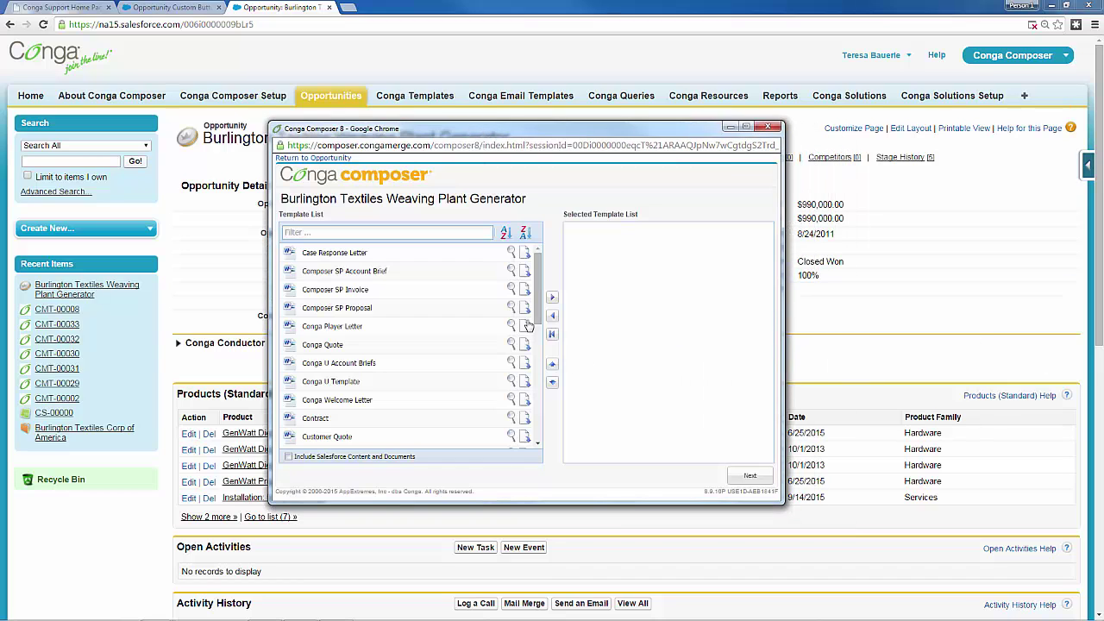
scroll(518, 421, "down", 5)
left_click_drag(536, 405, 556, 248)
left_click(750, 477)
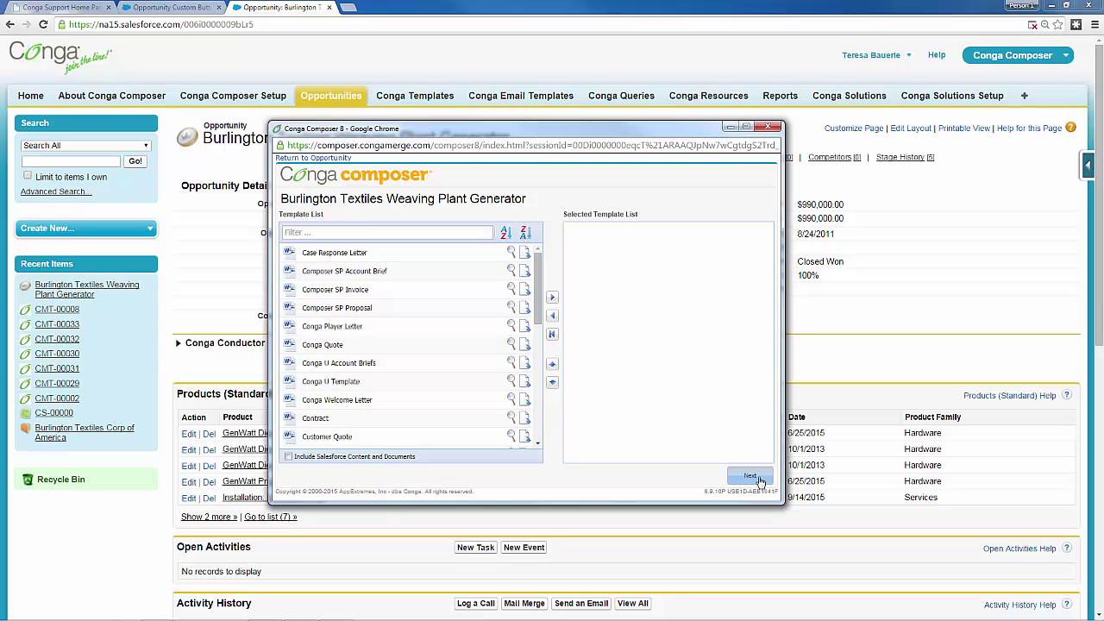
left_click(767, 130)
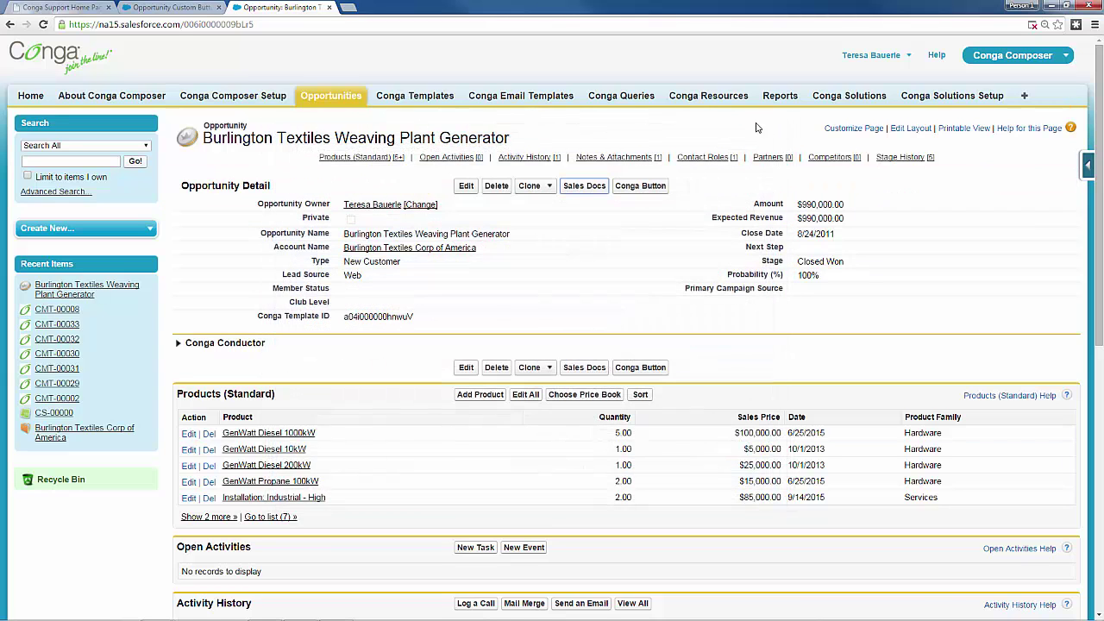
- Edit the Sales Docs custom button and add a &TemplateGroup= line below &SelectTemplates=1 in its URL
left_click(201, 7)
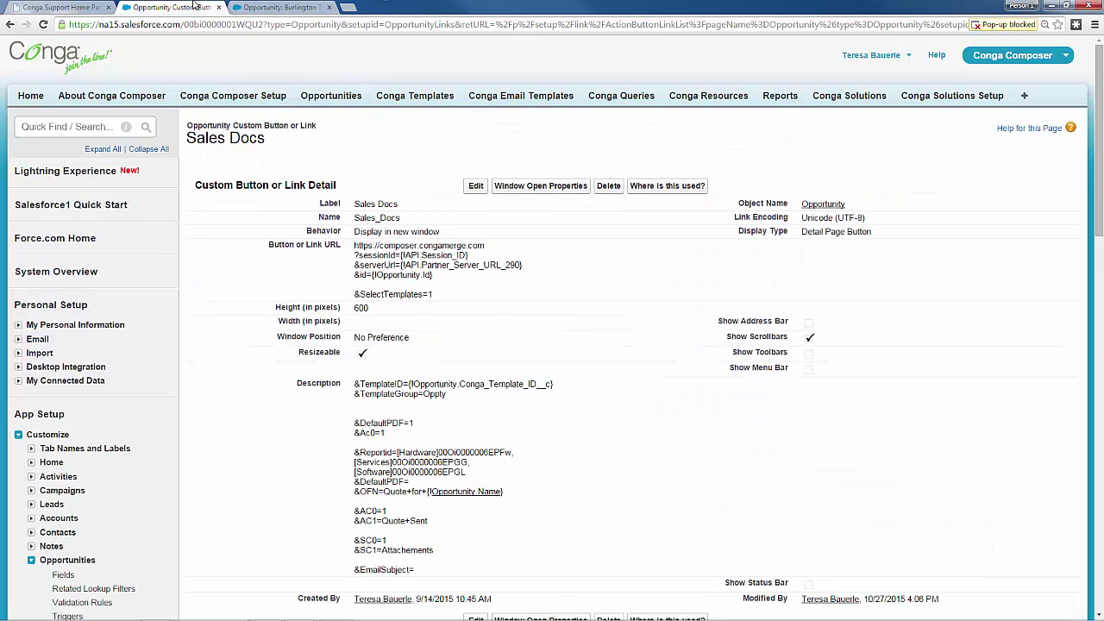
left_click(475, 187)
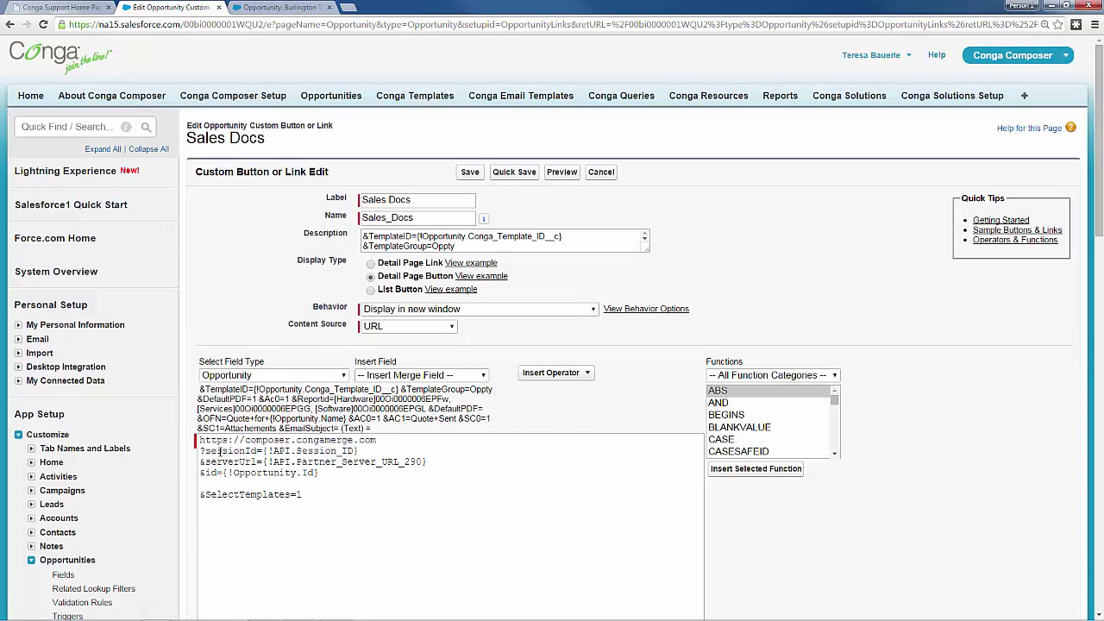
left_click(328, 497)
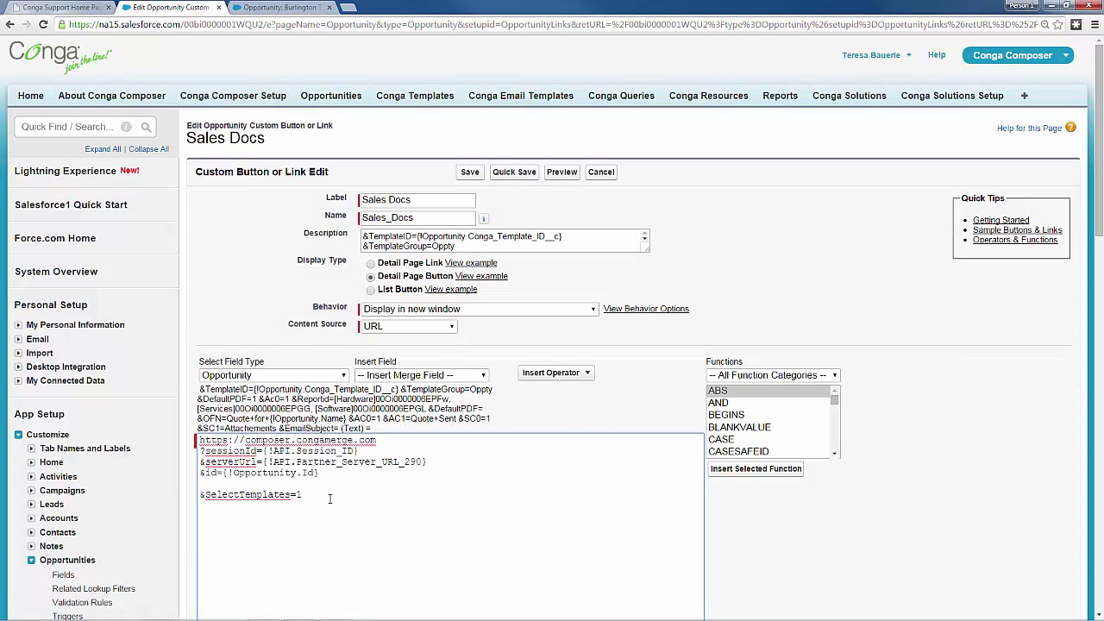
key("Return")
type("&TemplateGroup=")
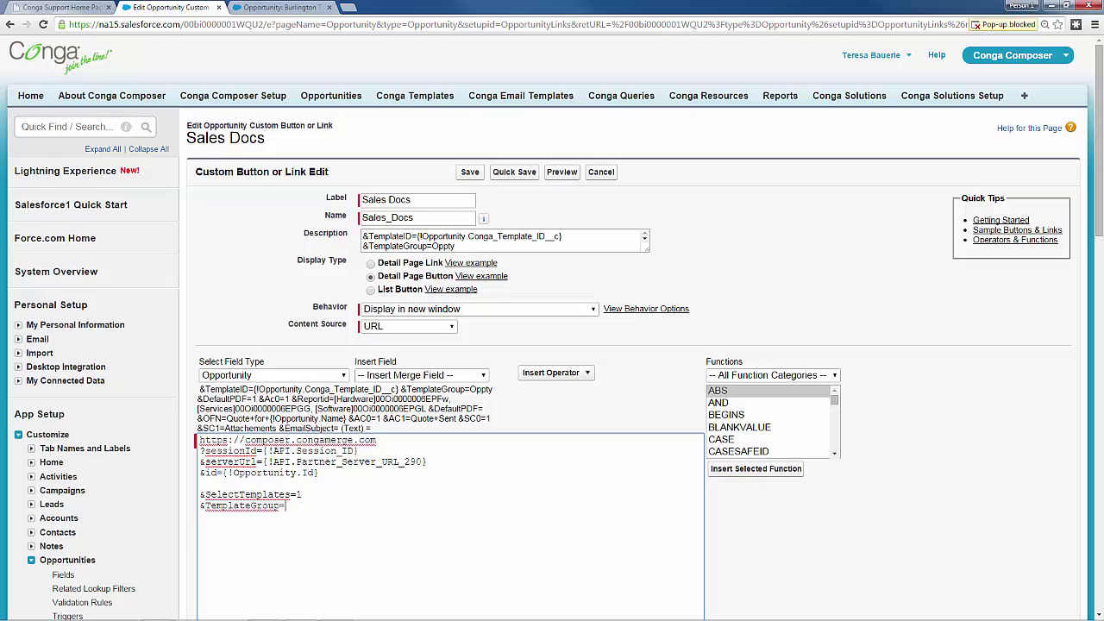
- Open Conga Templates in a new browser tab and move that tab behind the opportunity tab
right_click(431, 98)
left_click(483, 101)
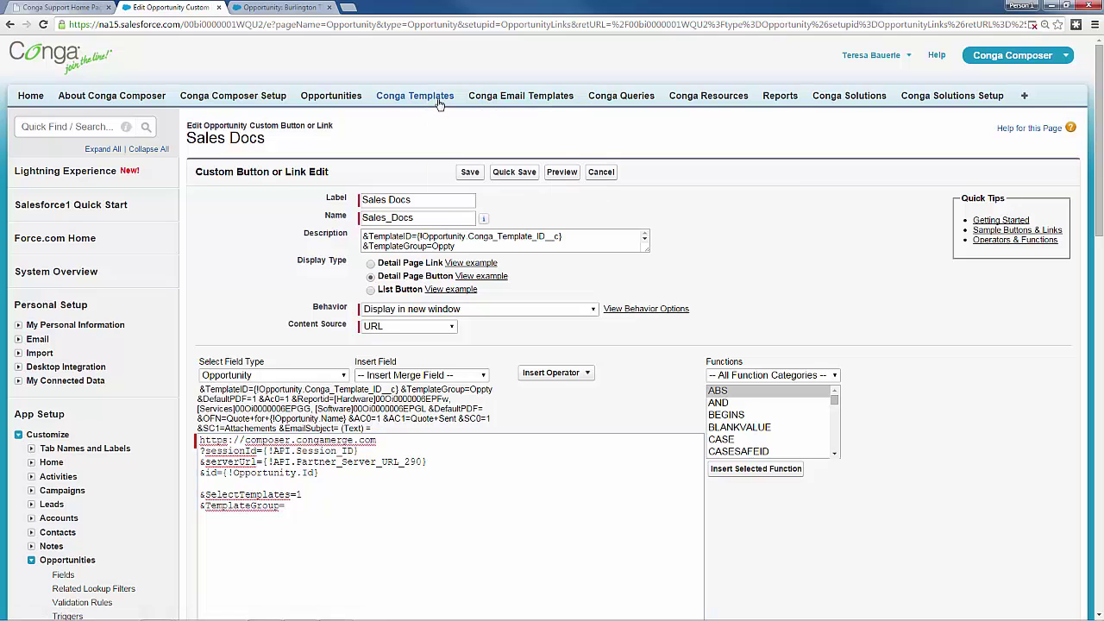
left_click(293, 9)
left_click_drag(289, 7, 395, 8)
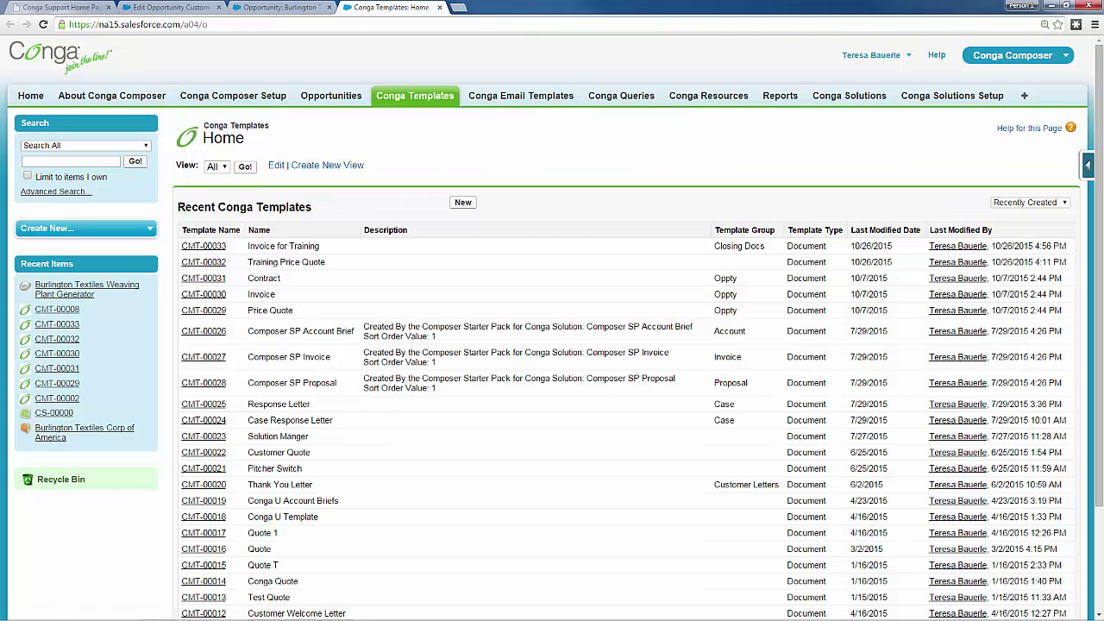
- Change the template group of the Invoice for Training template to Closing and save the record
left_click(219, 249)
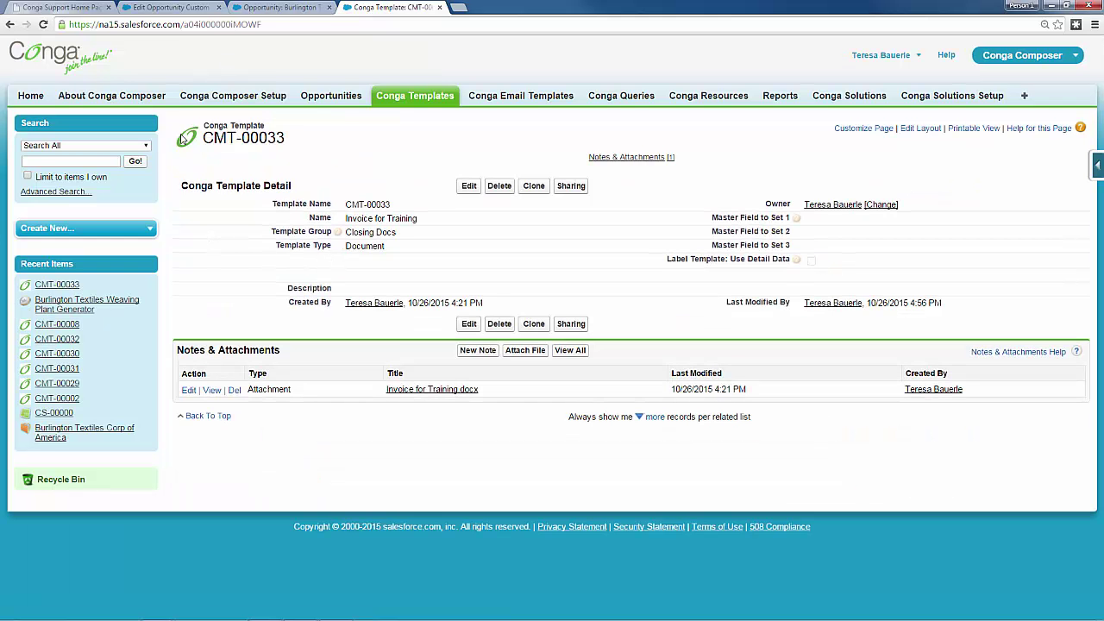
double_click(386, 232)
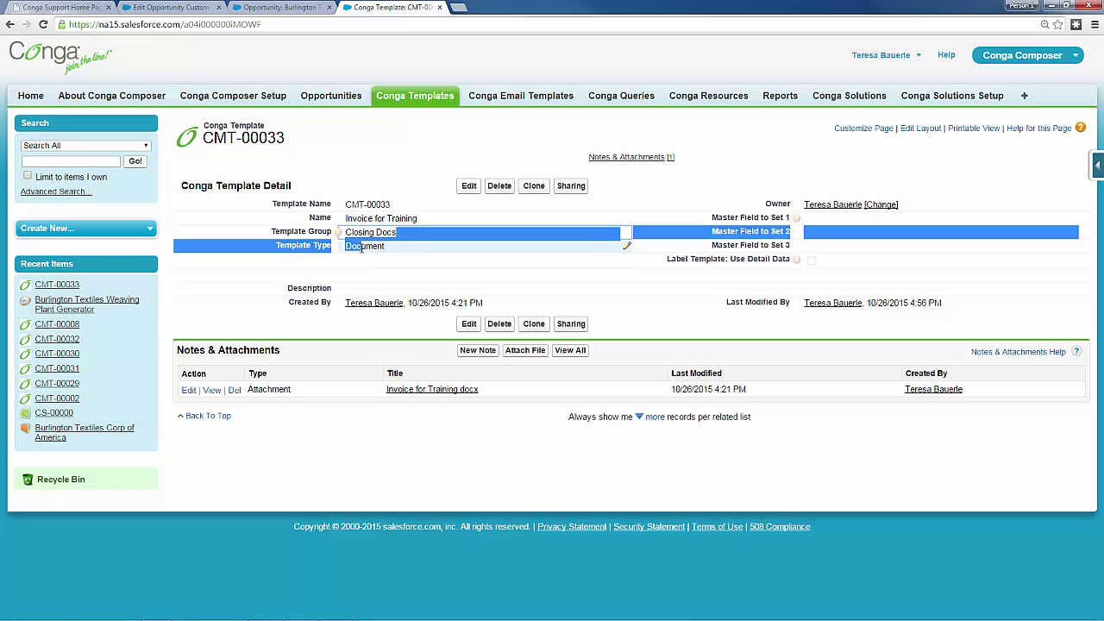
left_click(367, 268)
left_click(468, 185)
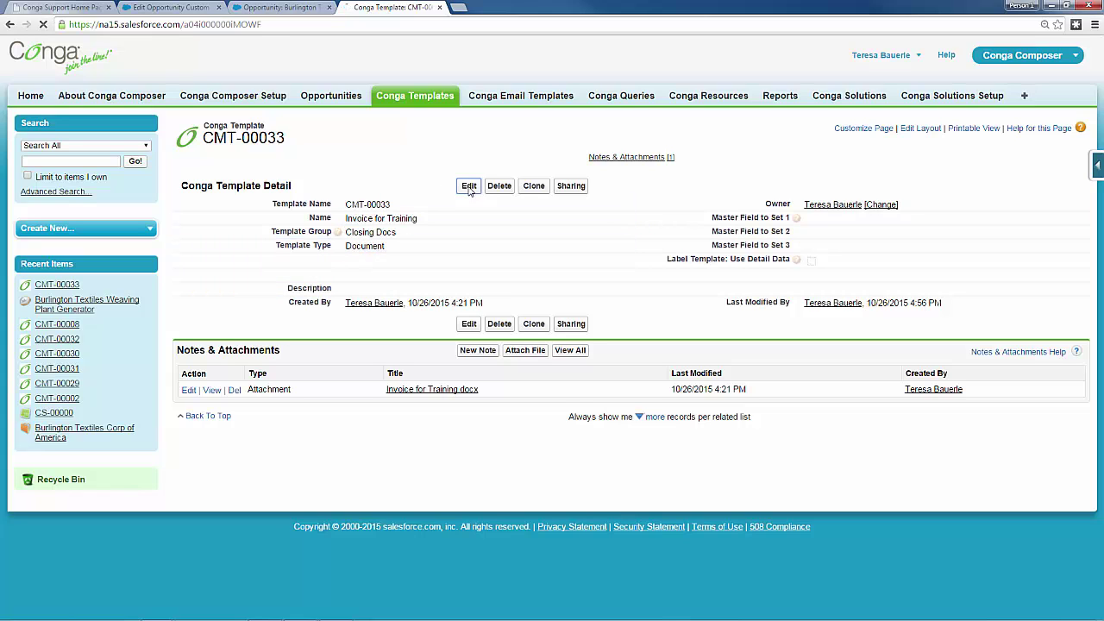
left_click(421, 252)
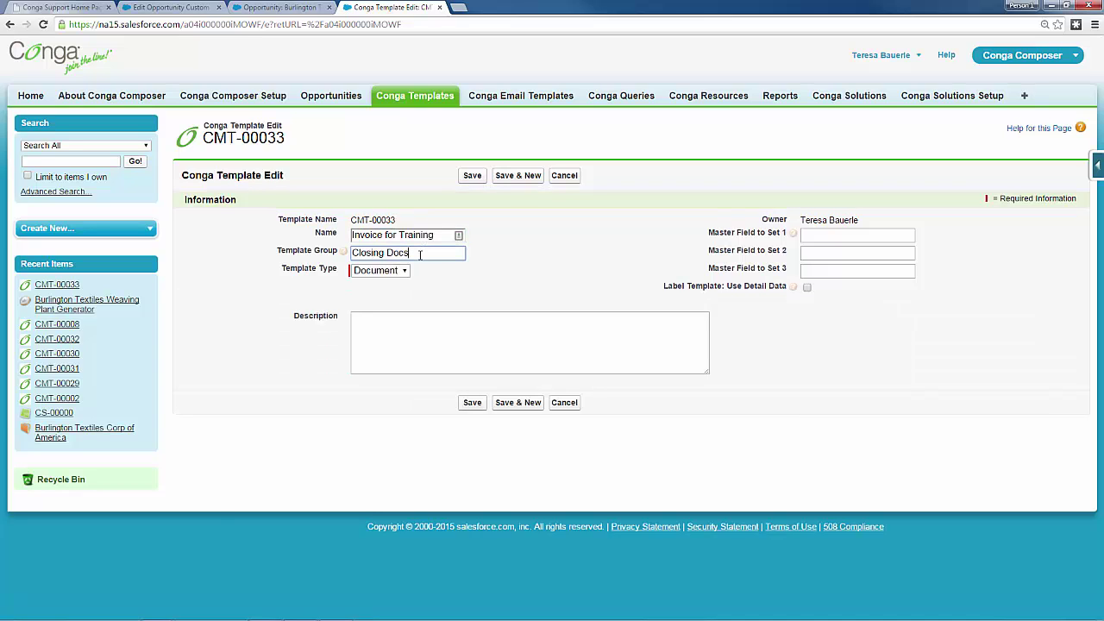
key("BackSpace")
key("BackSpace")
key("BackSpace")
key("BackSpace")
left_click(471, 175)
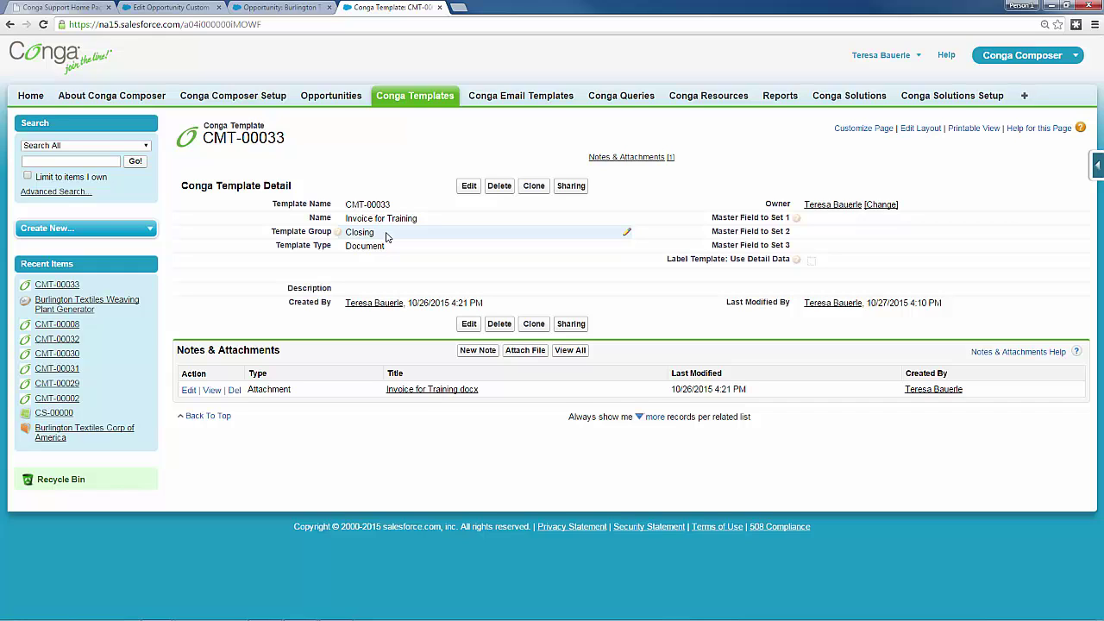
- Assign the Training Price Quote template to the Closing template group and save it
left_click(406, 102)
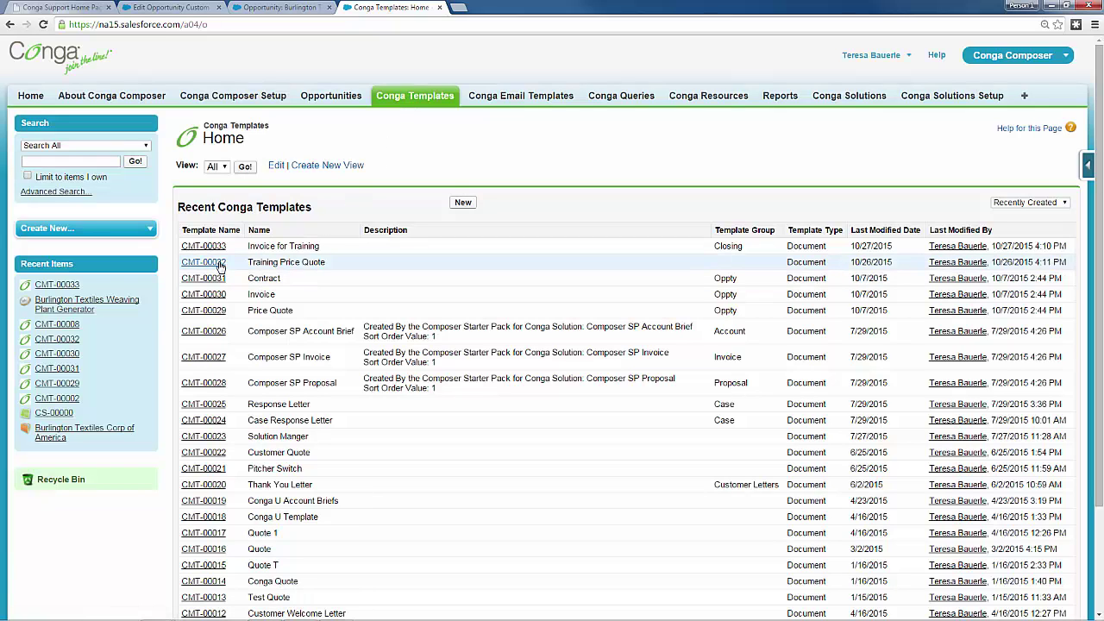
left_click(217, 263)
left_click(468, 184)
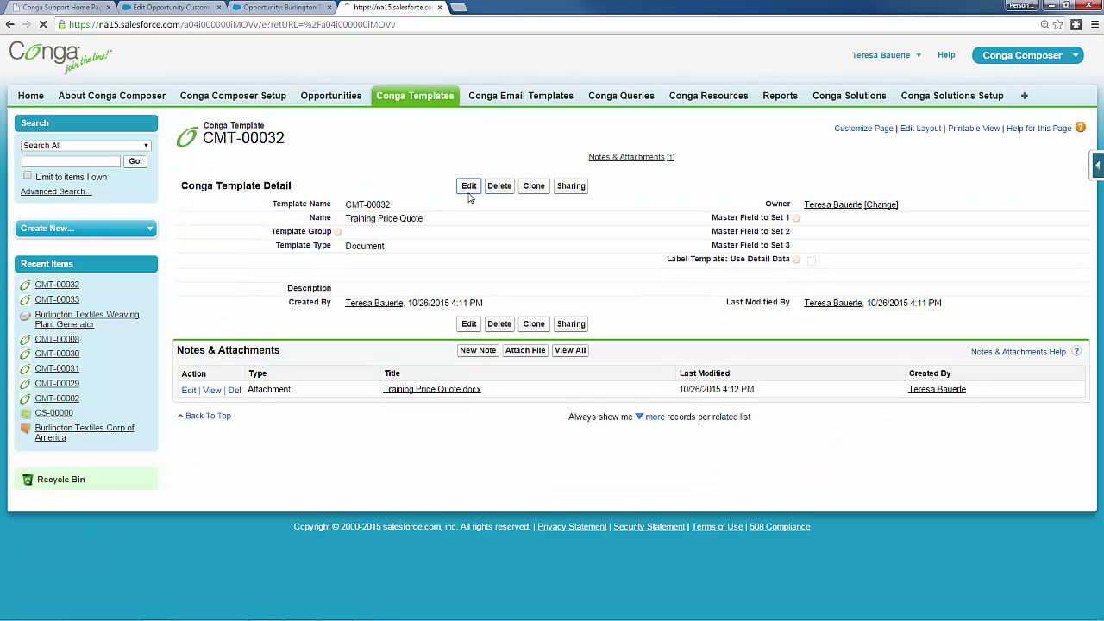
left_click(395, 251)
type("Closing")
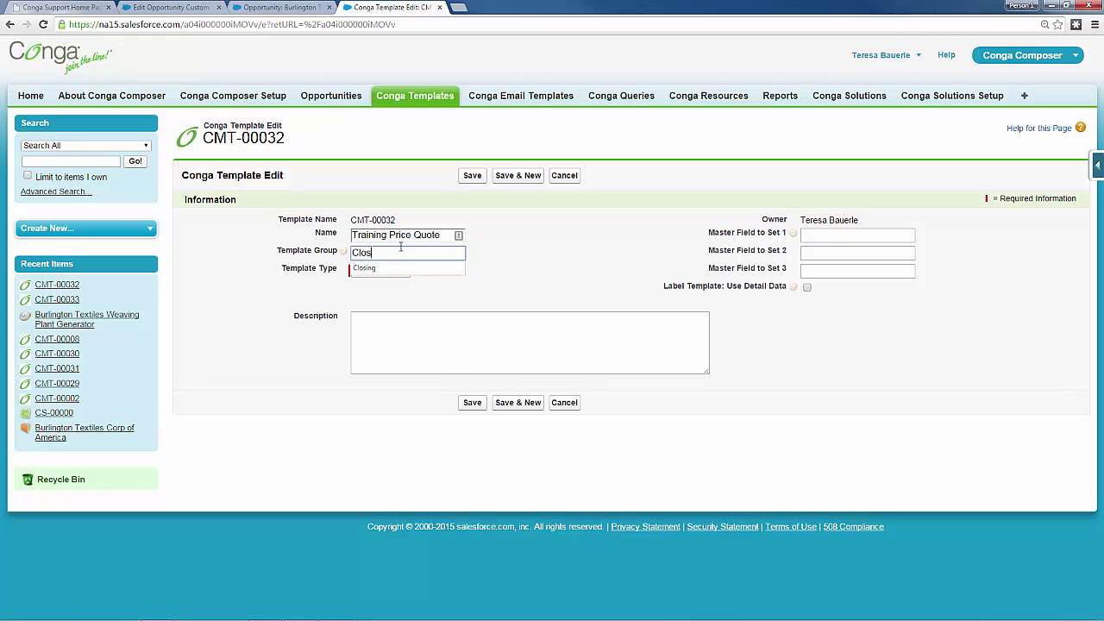
left_click(472, 175)
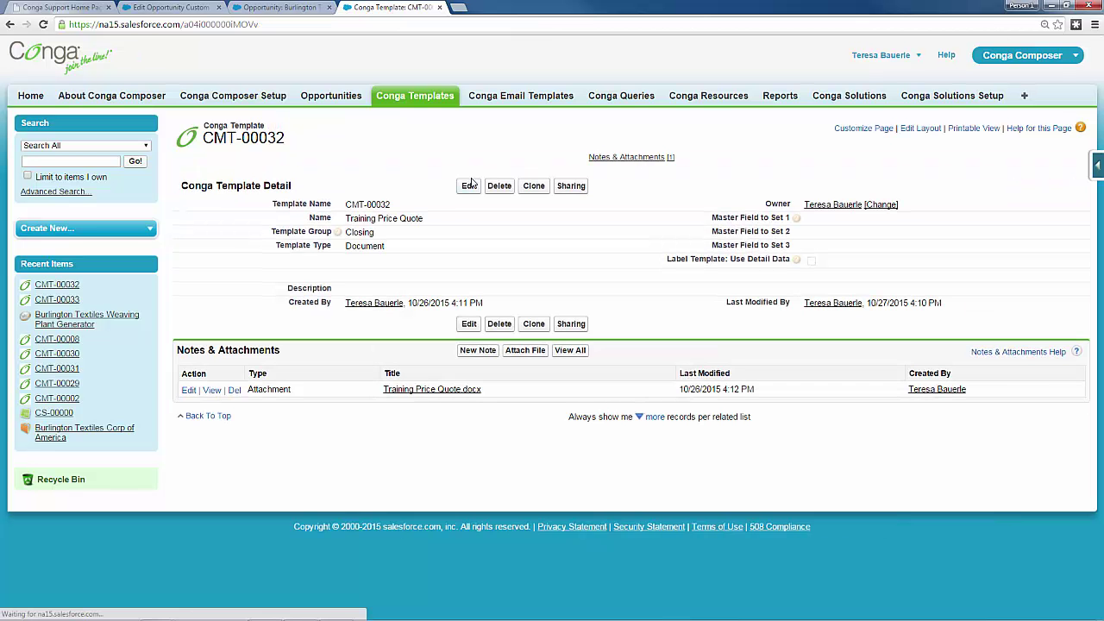
- Replace the template group of the Contract template (CMT-00031) with Closing and save the change
left_click(386, 100)
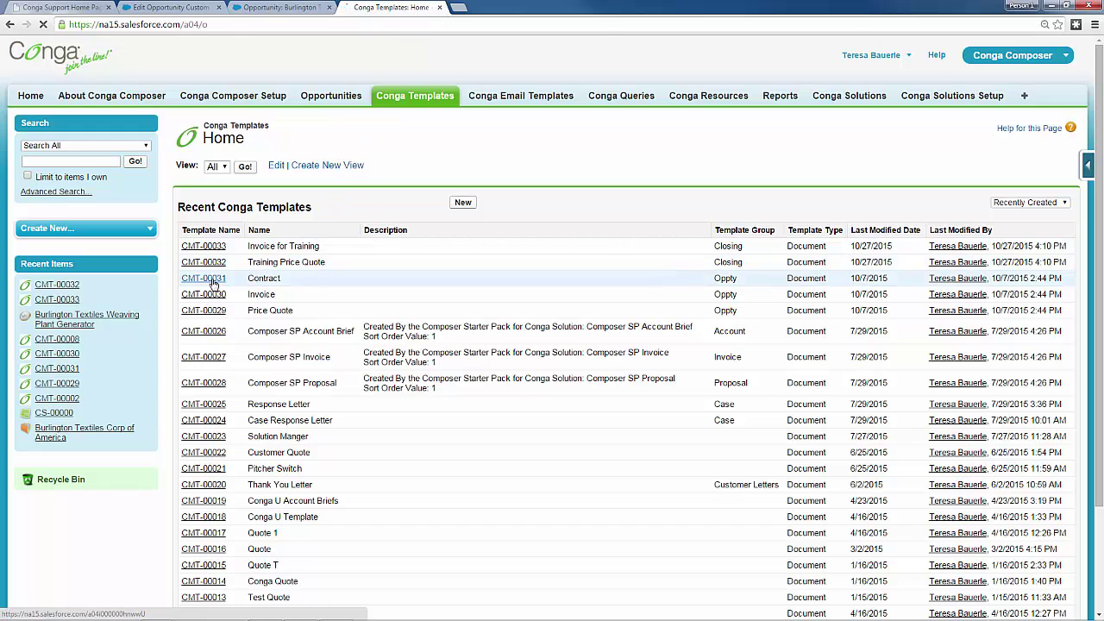
left_click(212, 280)
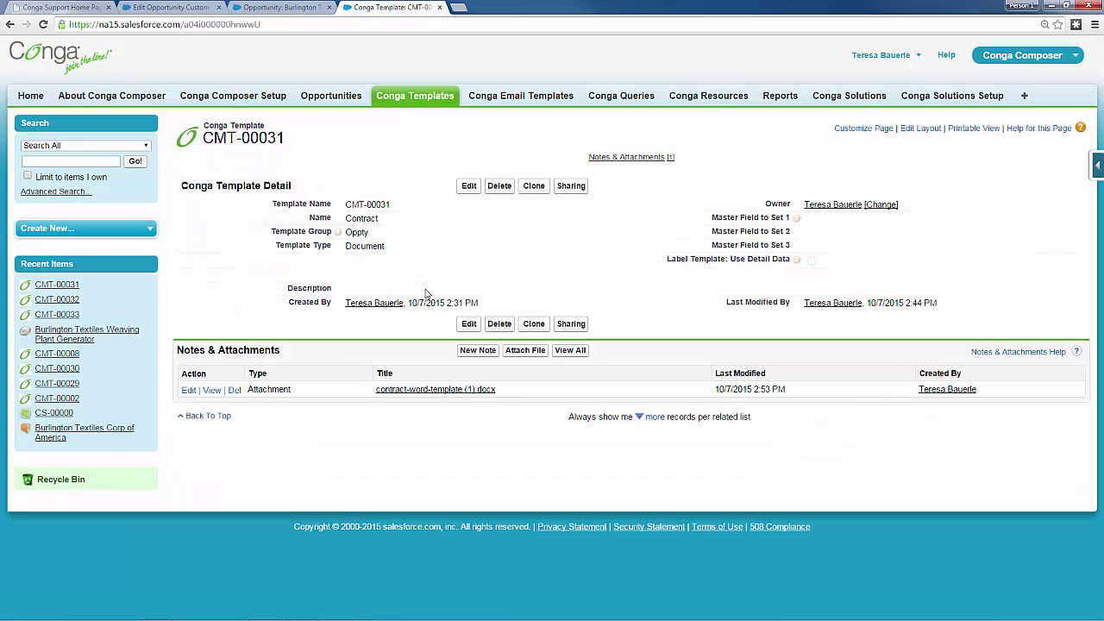
left_click(469, 187)
left_click(388, 254)
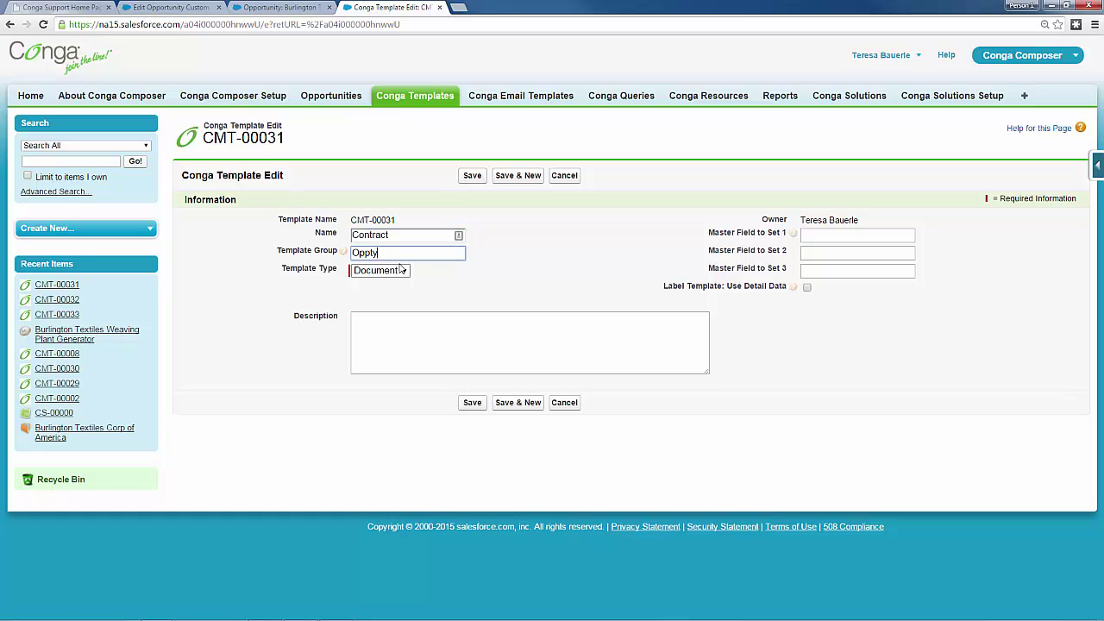
key("BackSpace")
key("BackSpace")
key("BackSpace")
key("BackSpace")
key("BackSpace")
type("Clos")
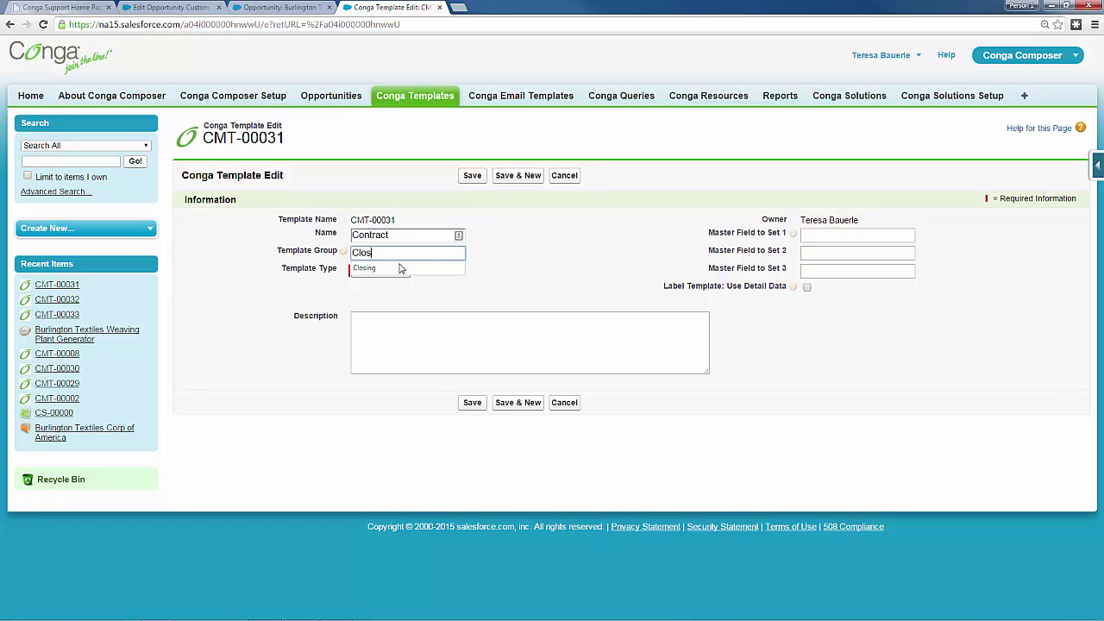
left_click(400, 268)
left_click(472, 175)
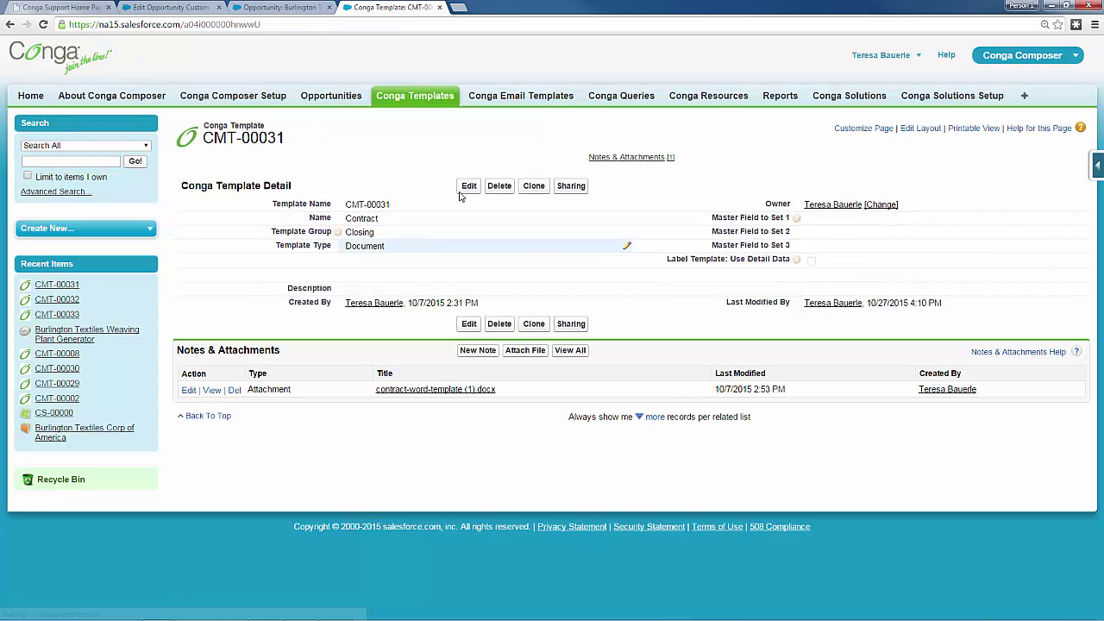
- Set the Price Quote template (CMT-00029) to the Closing template group and save it
left_click(384, 98)
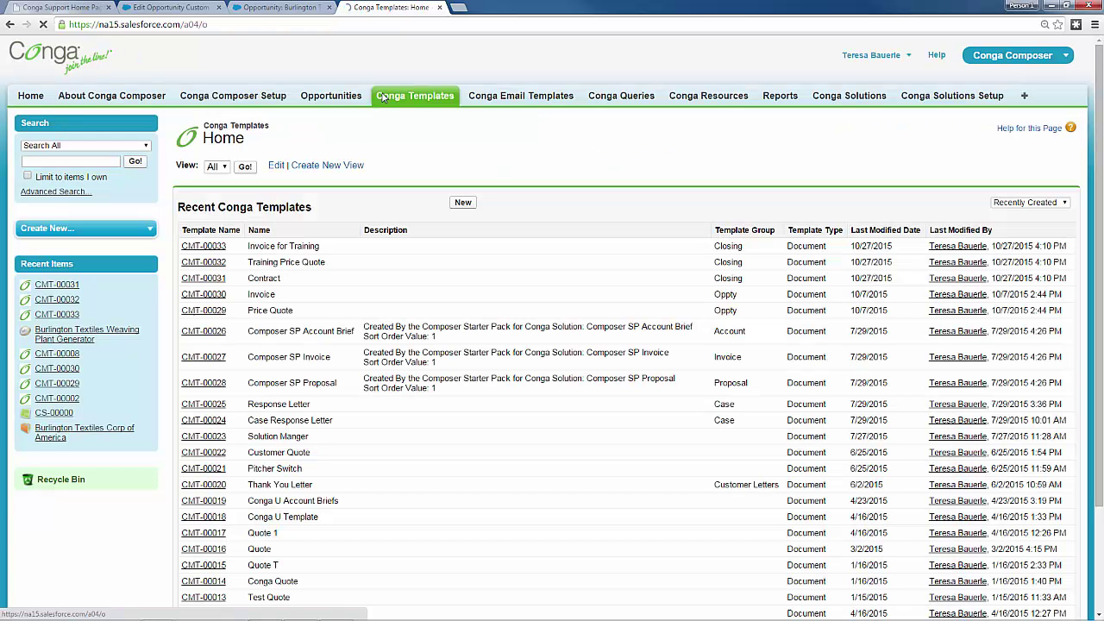
left_click(216, 311)
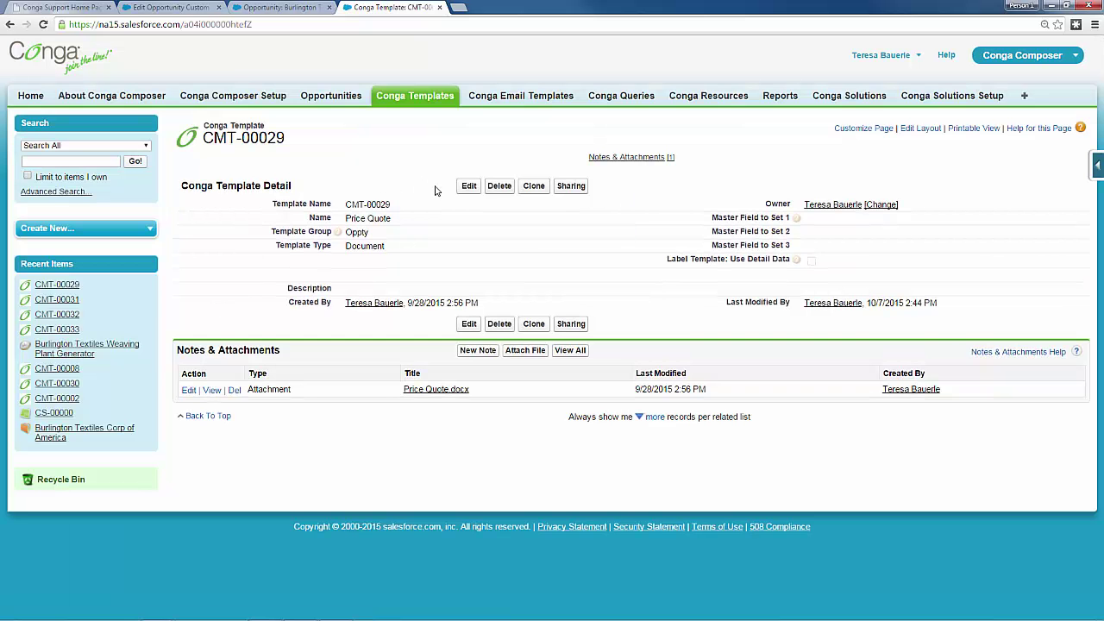
left_click(469, 187)
left_click(399, 248)
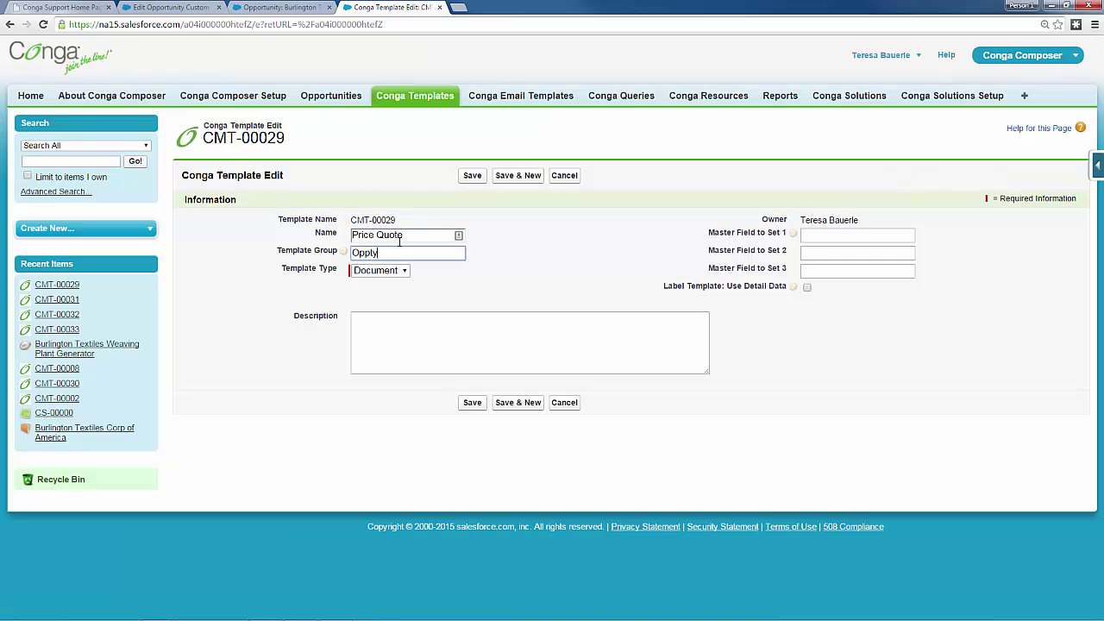
key("BackSpace")
key("BackSpace")
key("BackSpace")
key("BackSpace")
key("BackSpace")
type("Clos")
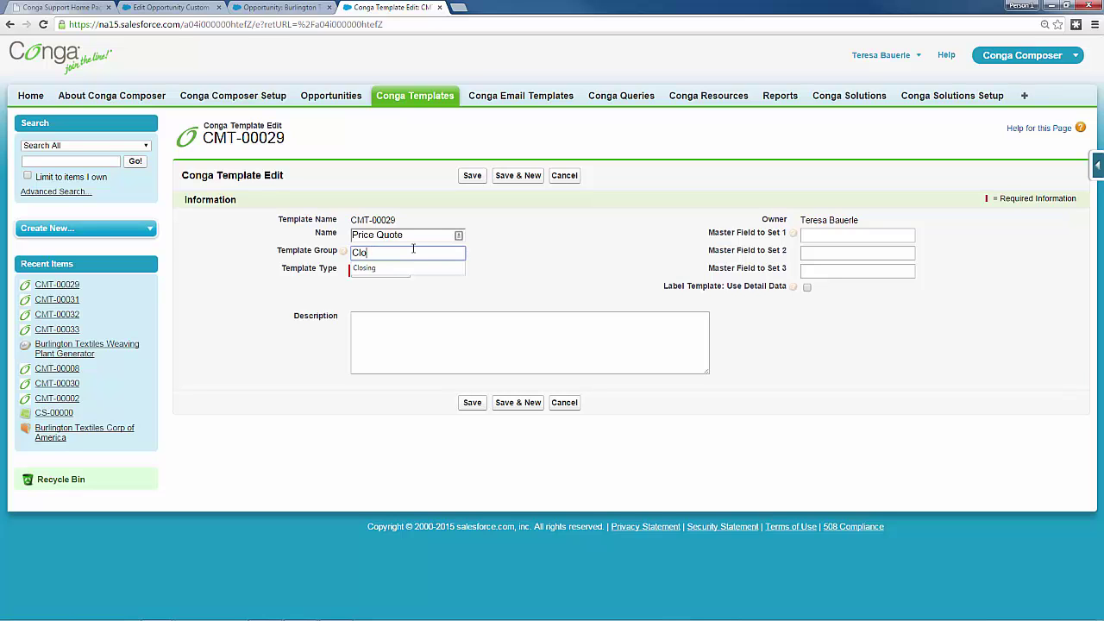
left_click(425, 270)
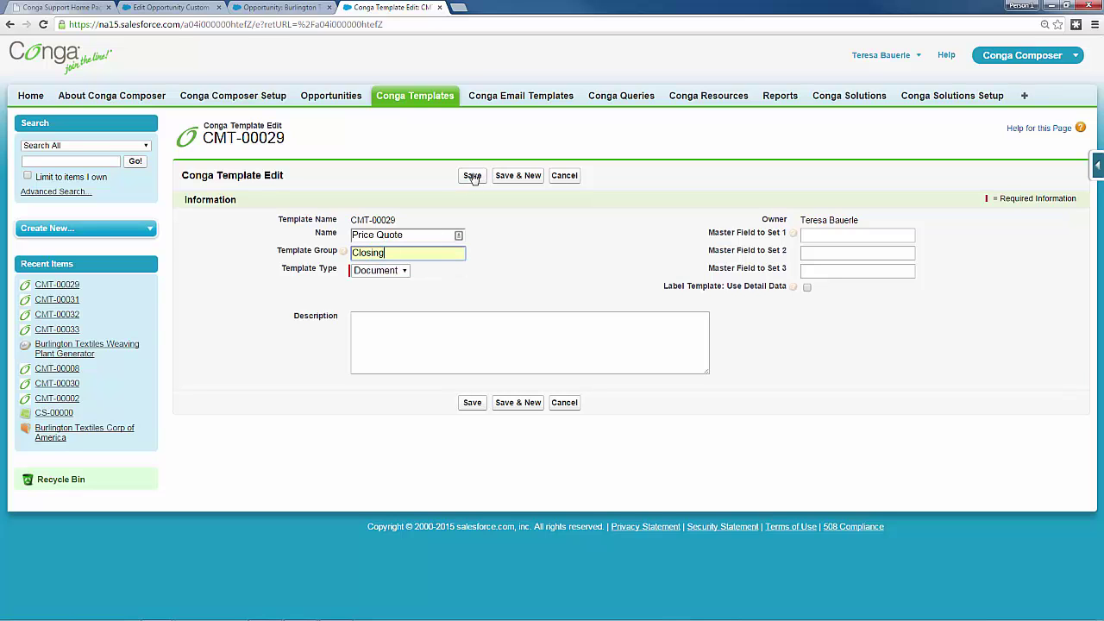
left_click(473, 175)
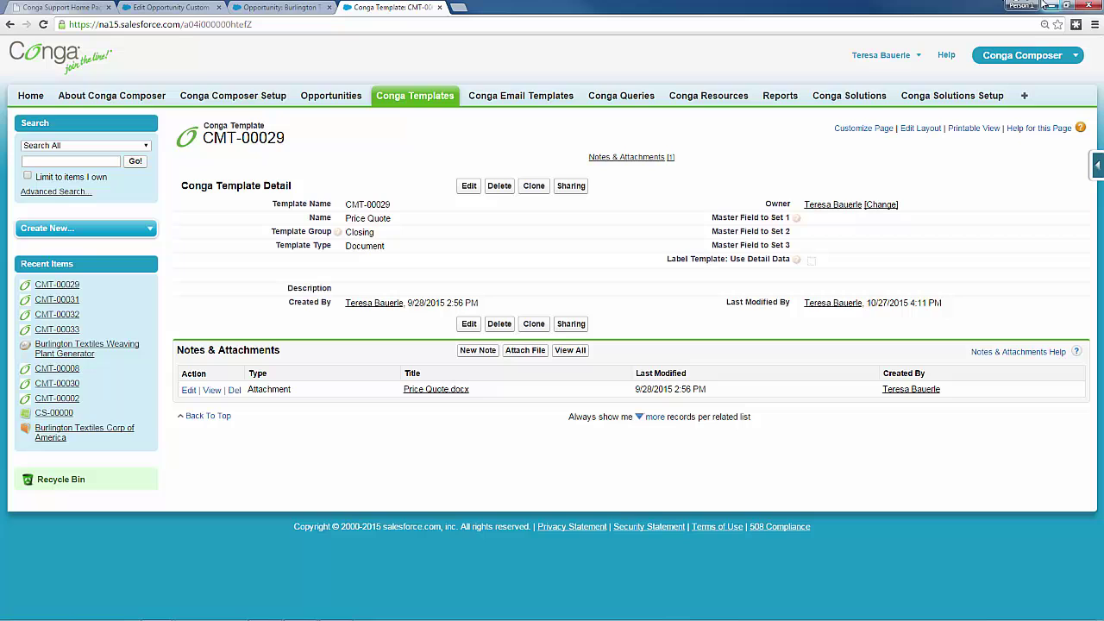
- Open the Welcome Letter template (CMT-00008), enter Closing as its template group, and save
left_click(407, 98)
scroll(309, 369, "down", 2)
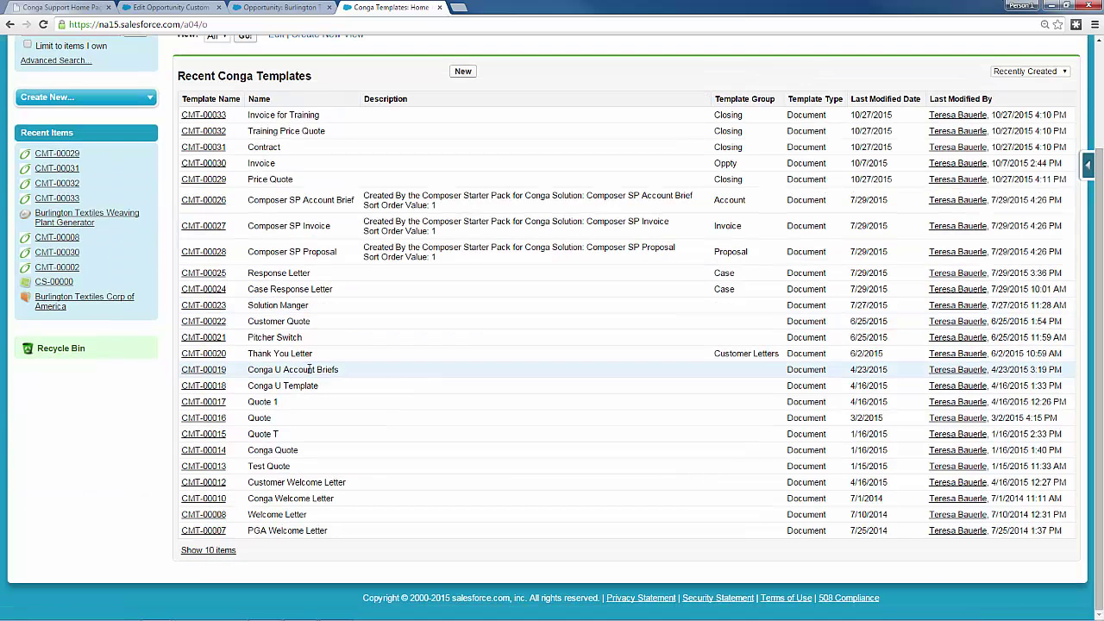
left_click(199, 515)
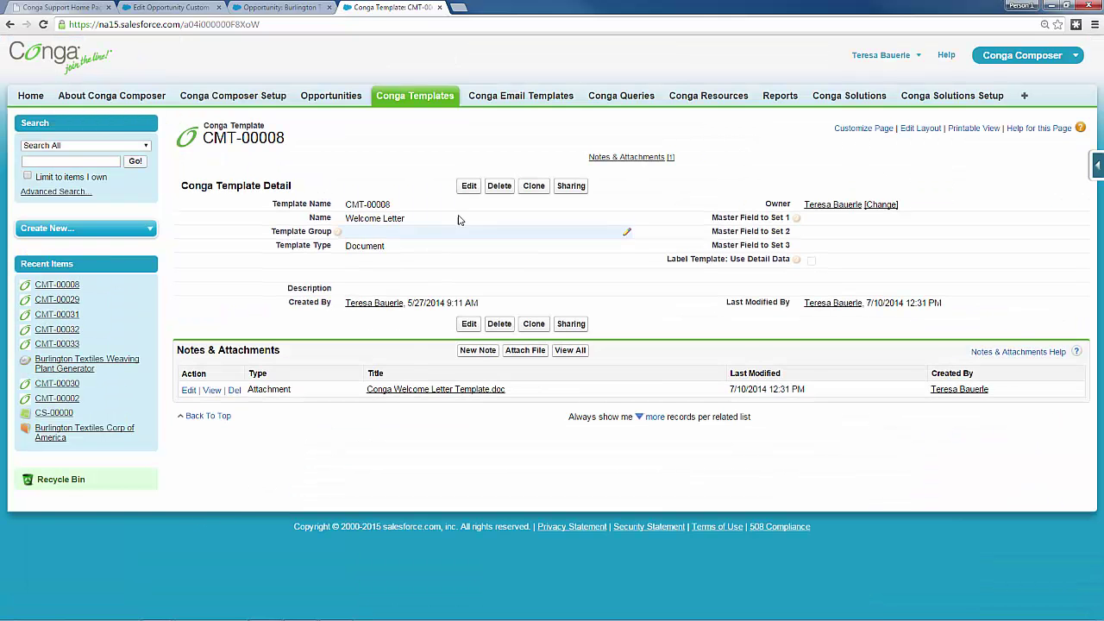
left_click(468, 185)
left_click(402, 252)
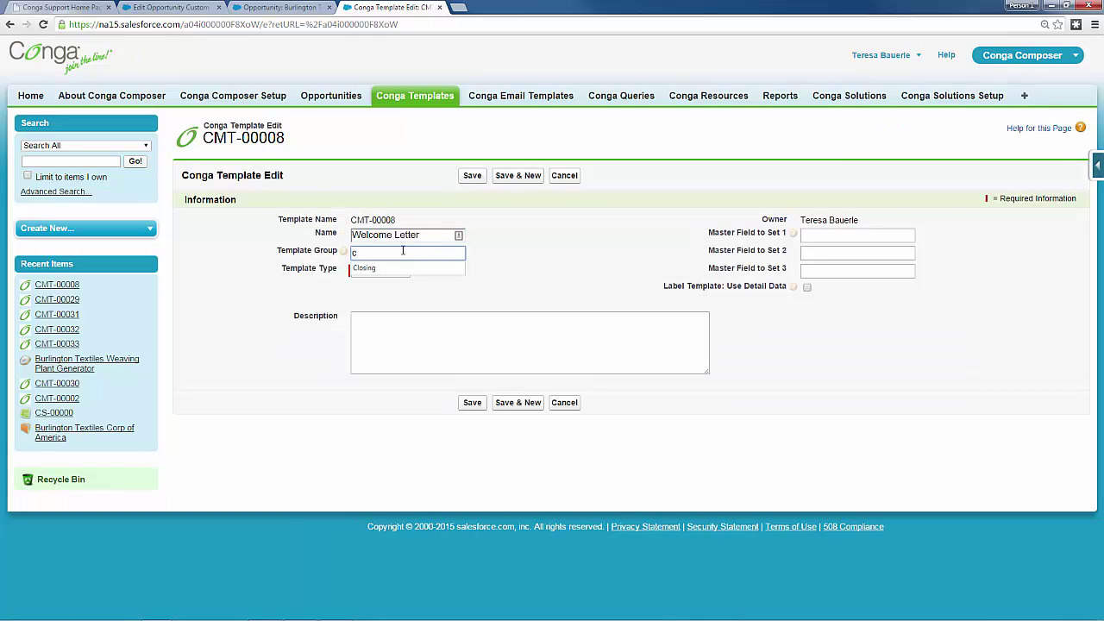
left_click(364, 267)
left_click(471, 175)
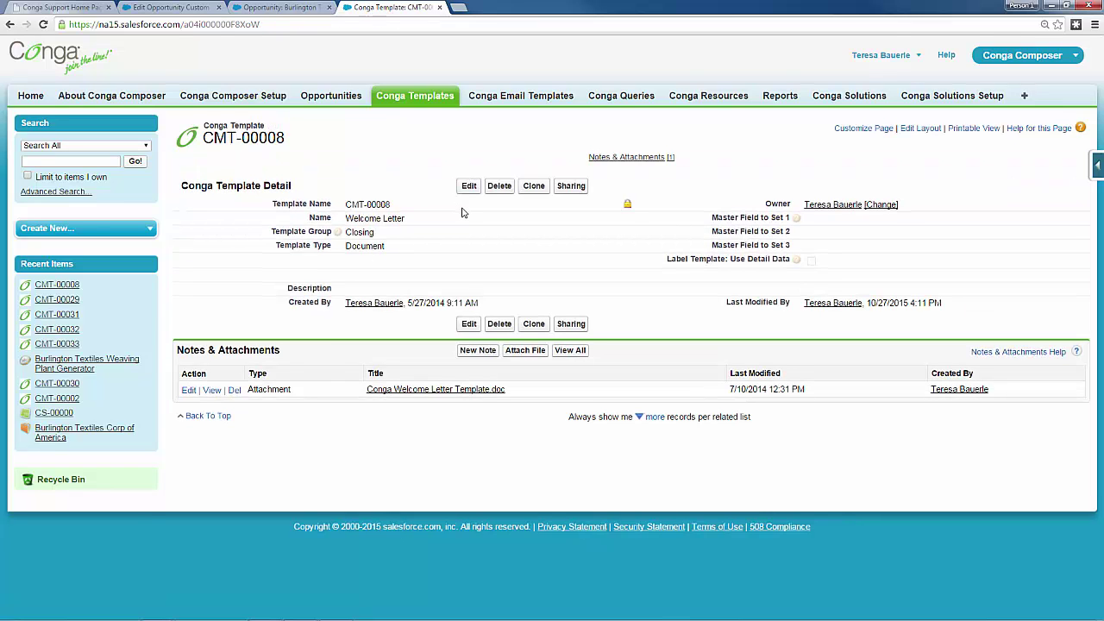
double_click(380, 235)
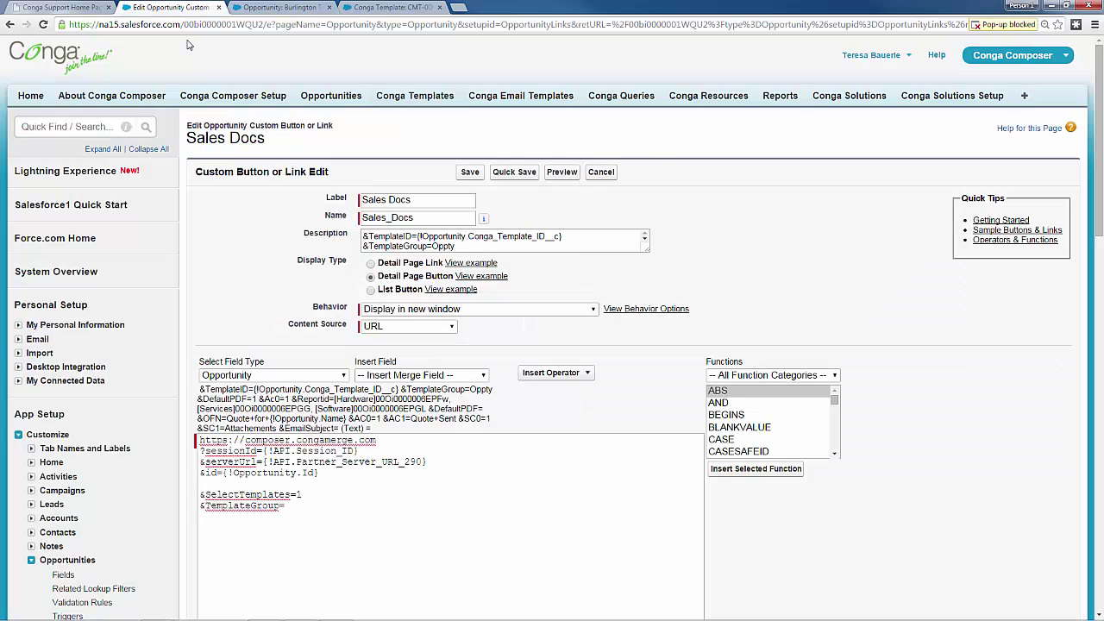
- In the Sales Docs button URL, put a blank line above the template group parameter, complete it as &TemplateGroup=Closing, and save
left_click(169, 7)
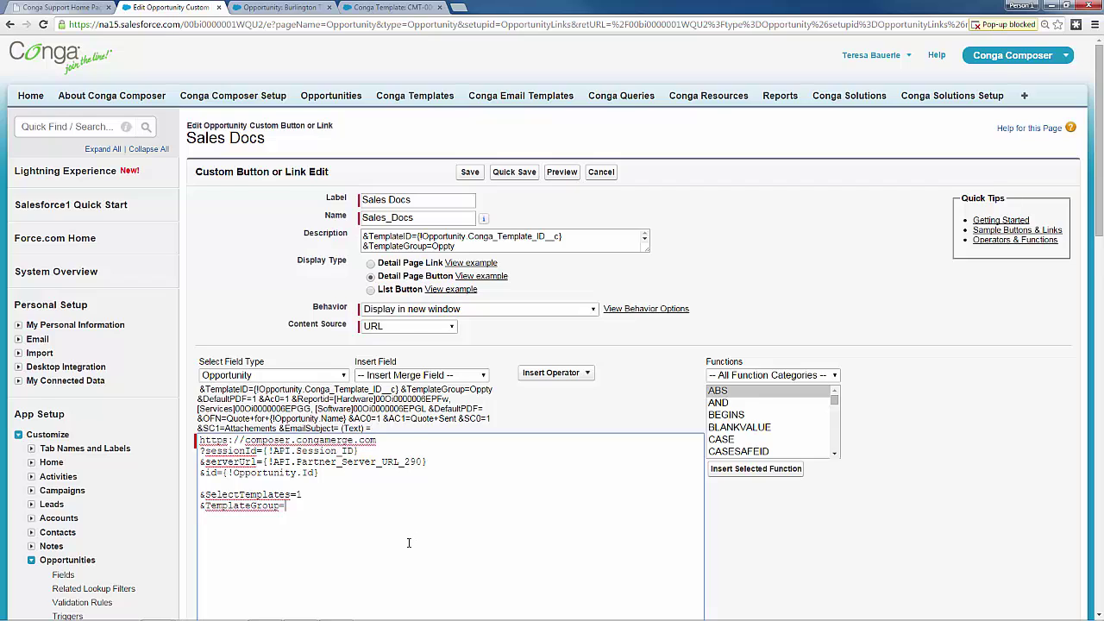
scroll(408, 543, "down", 2)
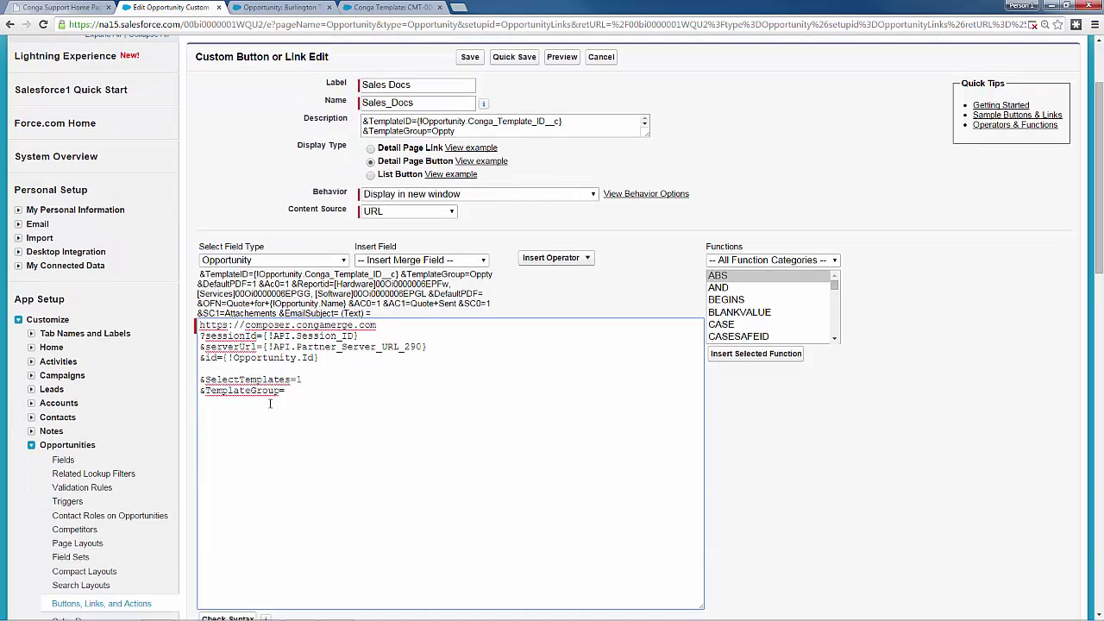
left_click(201, 391)
key("Return")
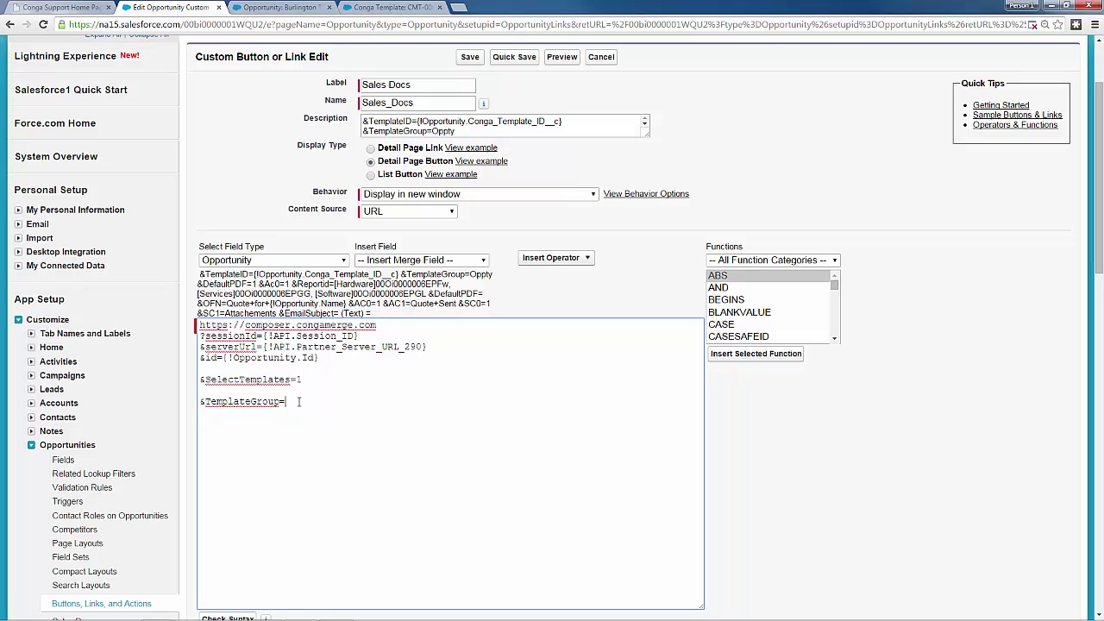
type("Closing")
key("BackSpace")
key("BackSpace")
key("BackSpace")
key("BackSpace")
key("BackSpace")
key("BackSpace")
key("BackSpace")
type("Closing")
left_click(469, 57)
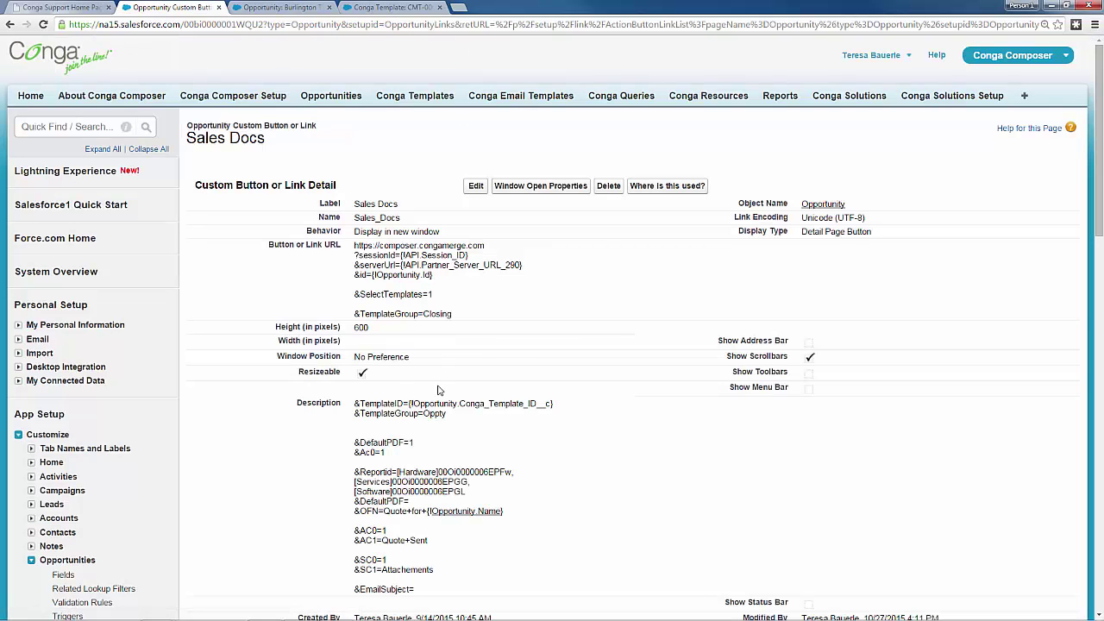
- Close the Conga template's browser tab and reload the Burlington Textiles Weaving Plant Generator opportunity
scroll(438, 398, "up", 1)
left_click(442, 7)
left_click(277, 7)
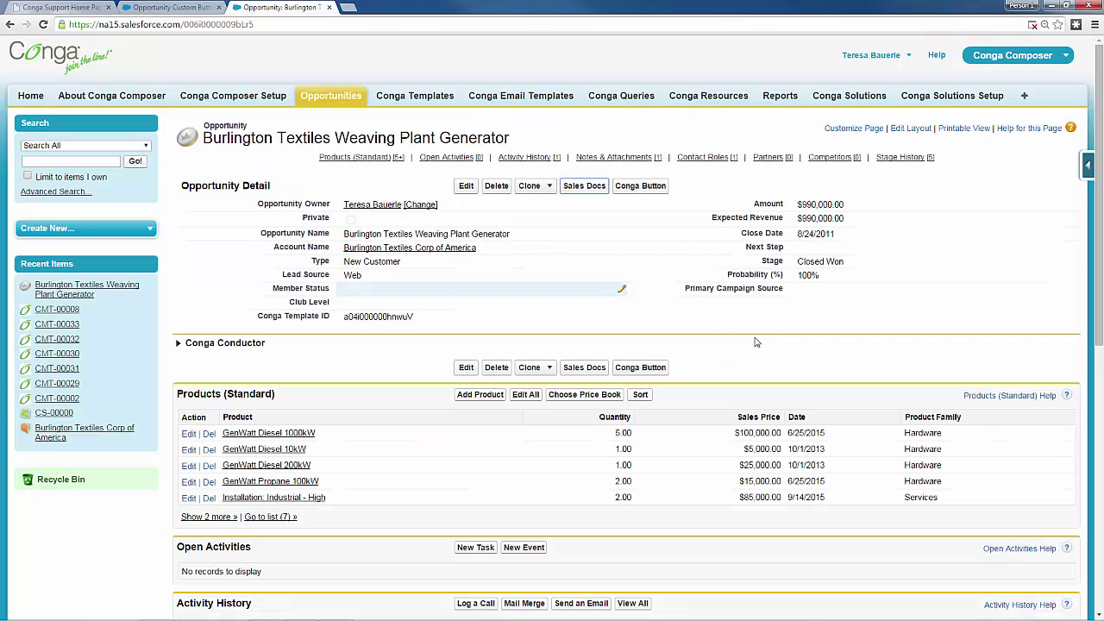
left_click(44, 24)
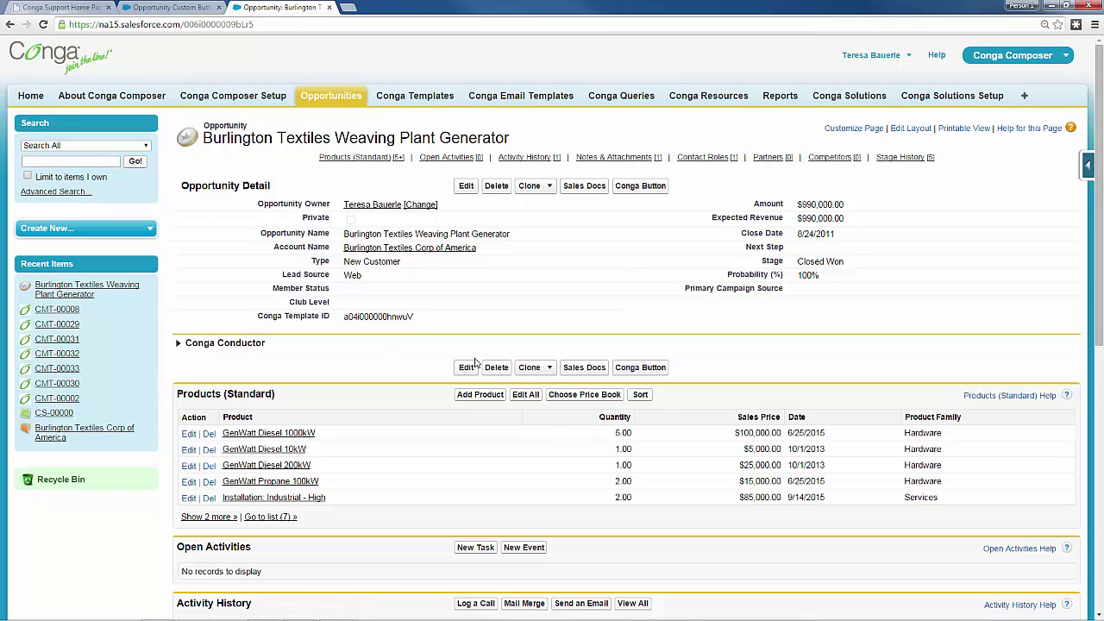
- Launch Sales Docs from the opportunity and check the template groups of the templates listed in Conga Composer
left_click(599, 186)
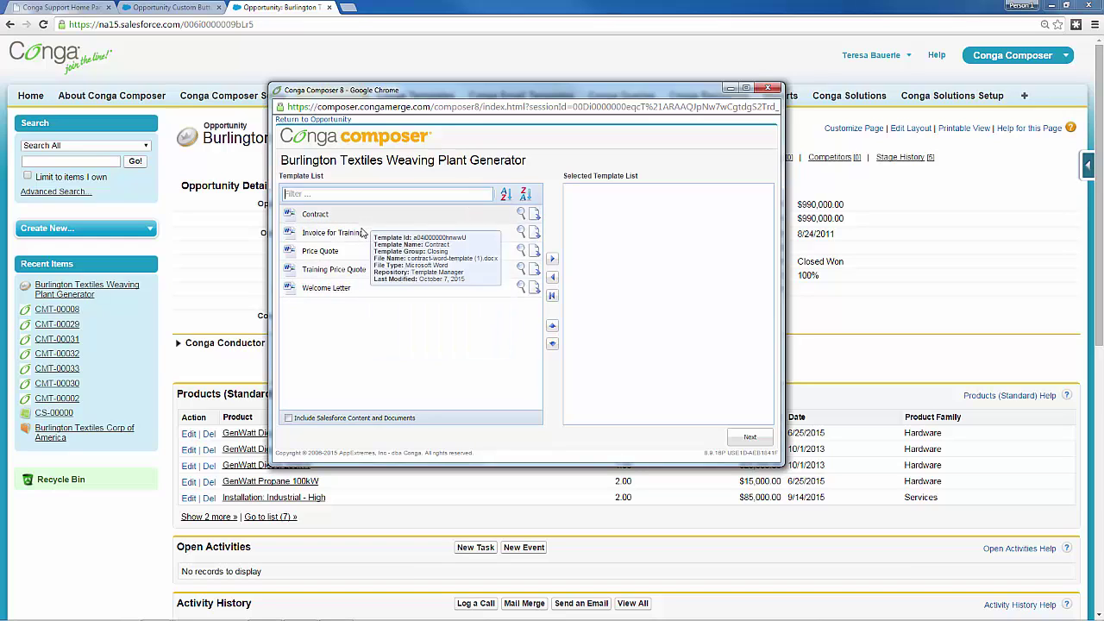
mouse_move(366, 290)
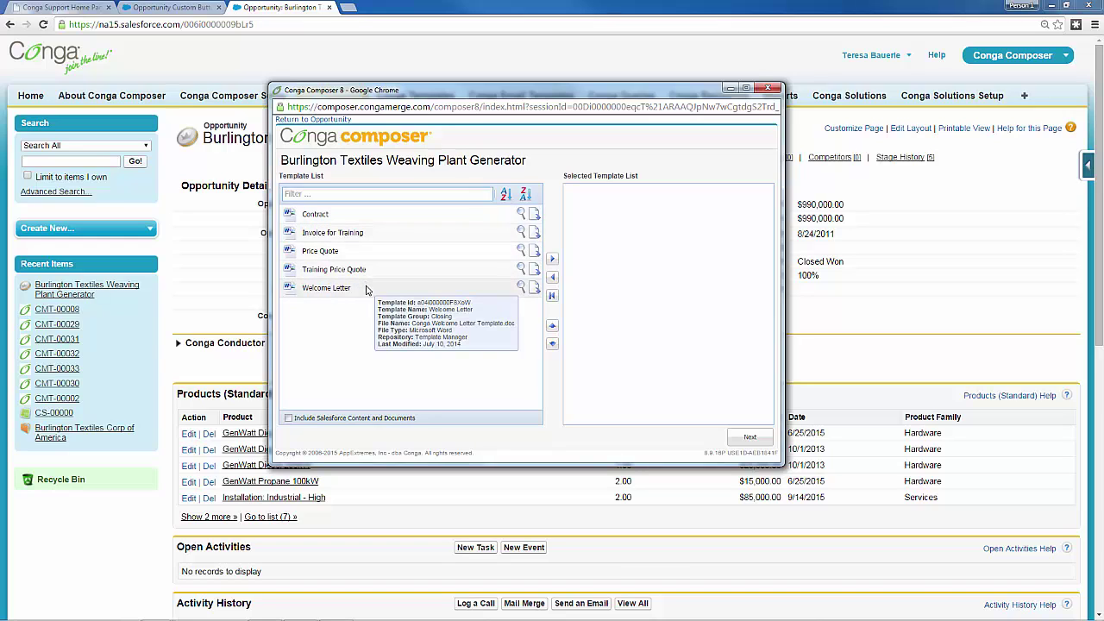
left_click(348, 239)
mouse_move(406, 277)
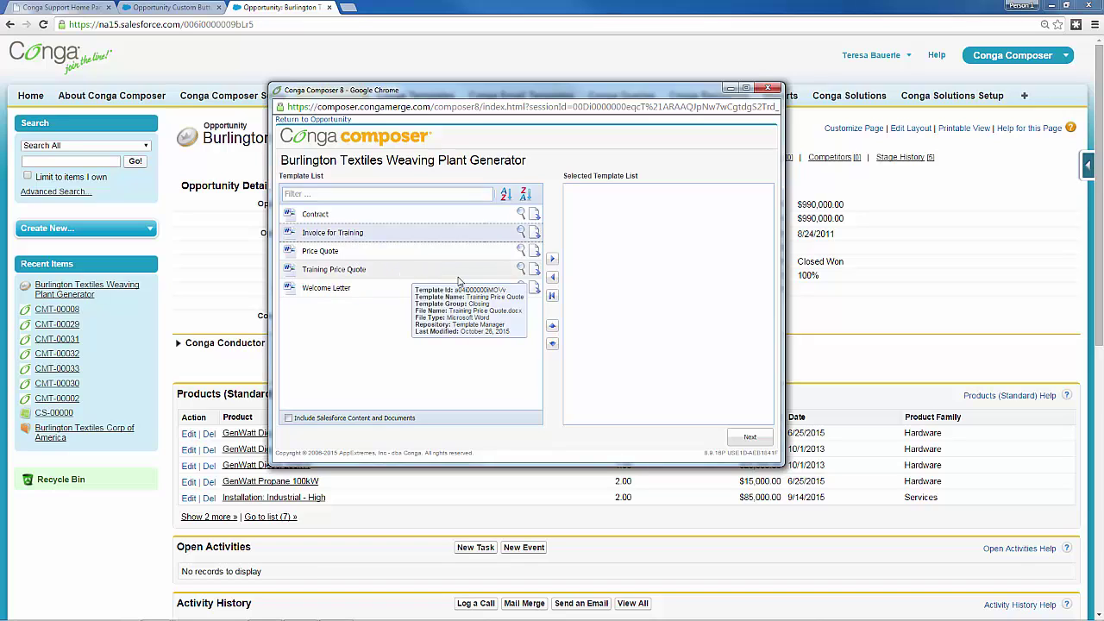
left_click(352, 217)
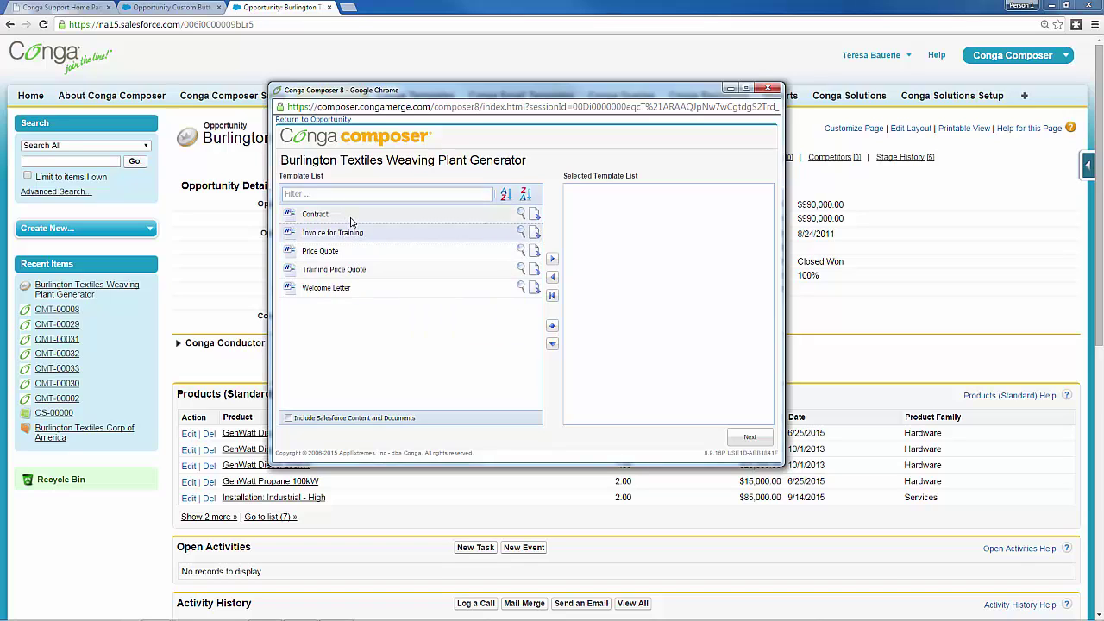
- Add Contract, Welcome Letter and Training Price Quote to the selected templates, continue to the merge options, and close Conga Composer without merging
left_click(552, 259)
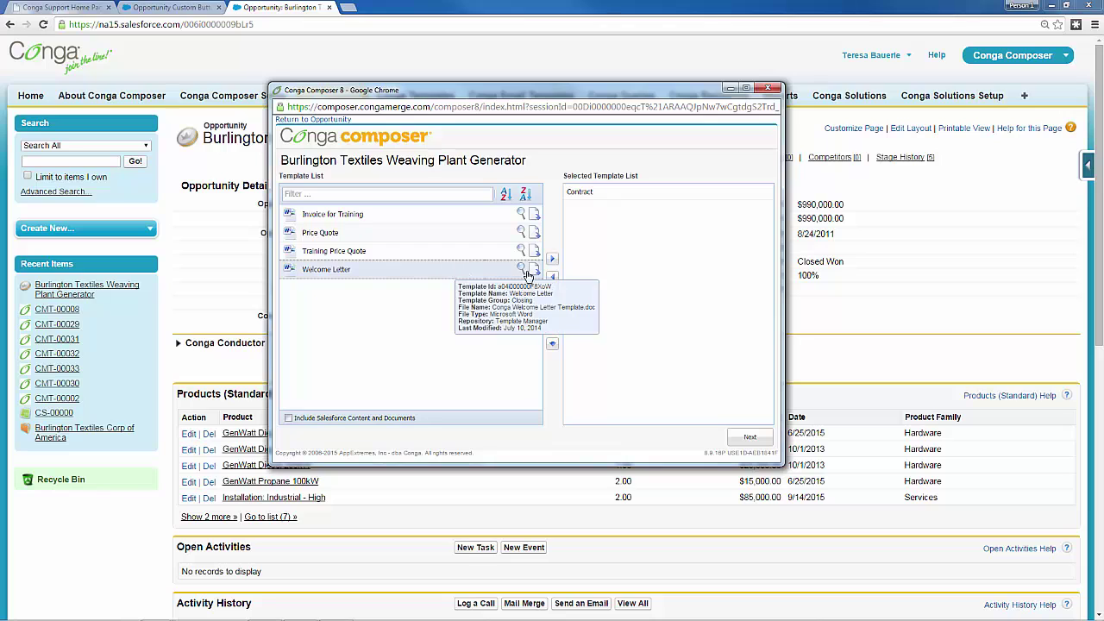
left_click(552, 258)
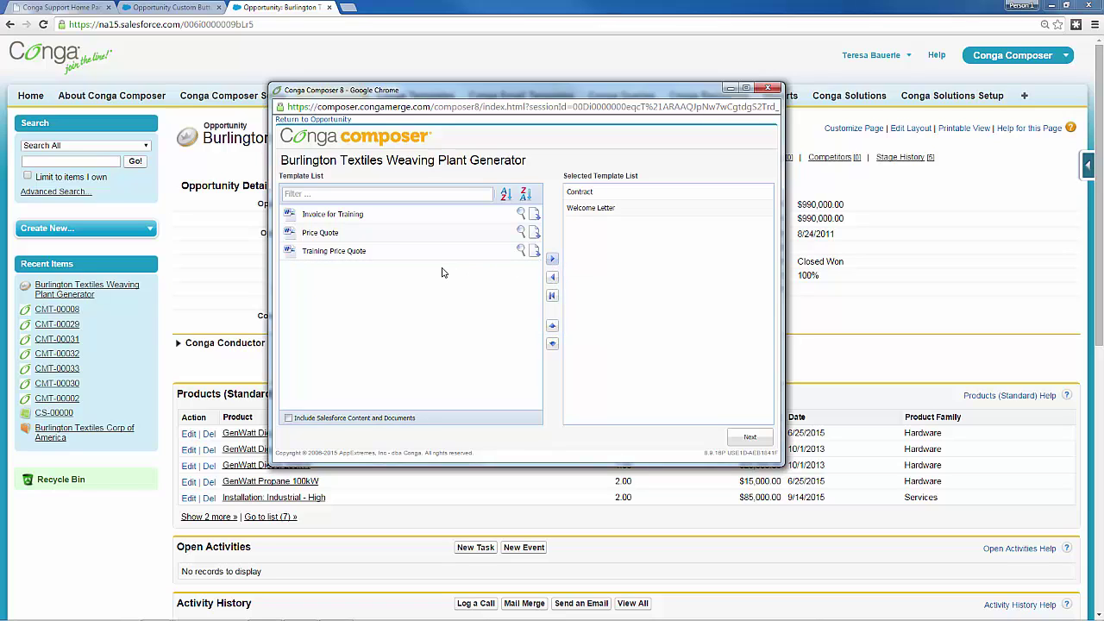
left_click(422, 251)
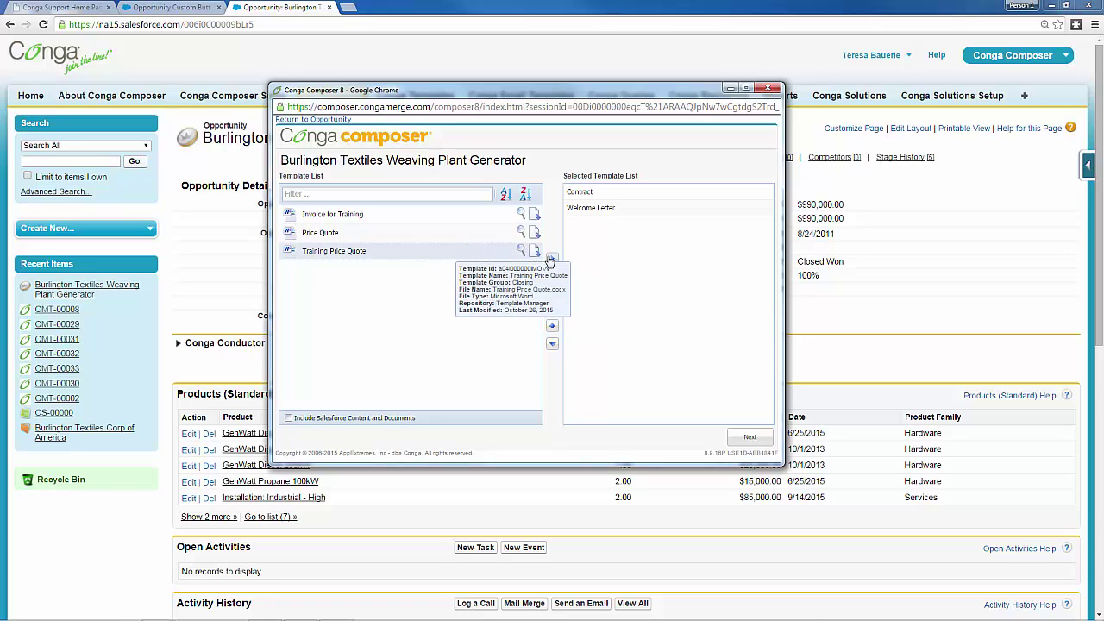
left_click(552, 259)
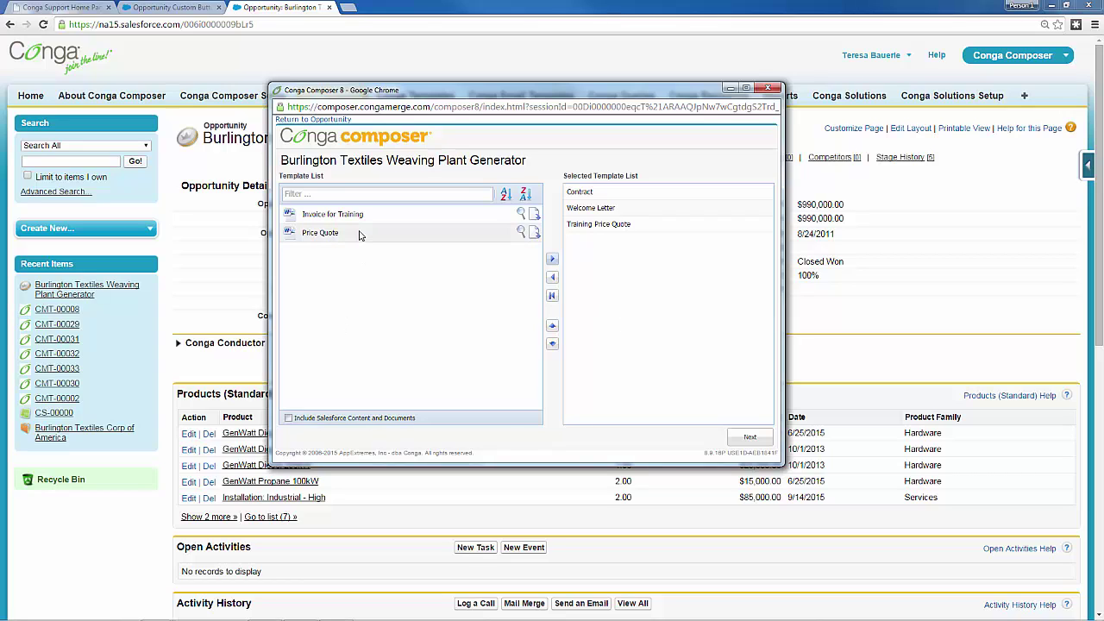
mouse_move(361, 236)
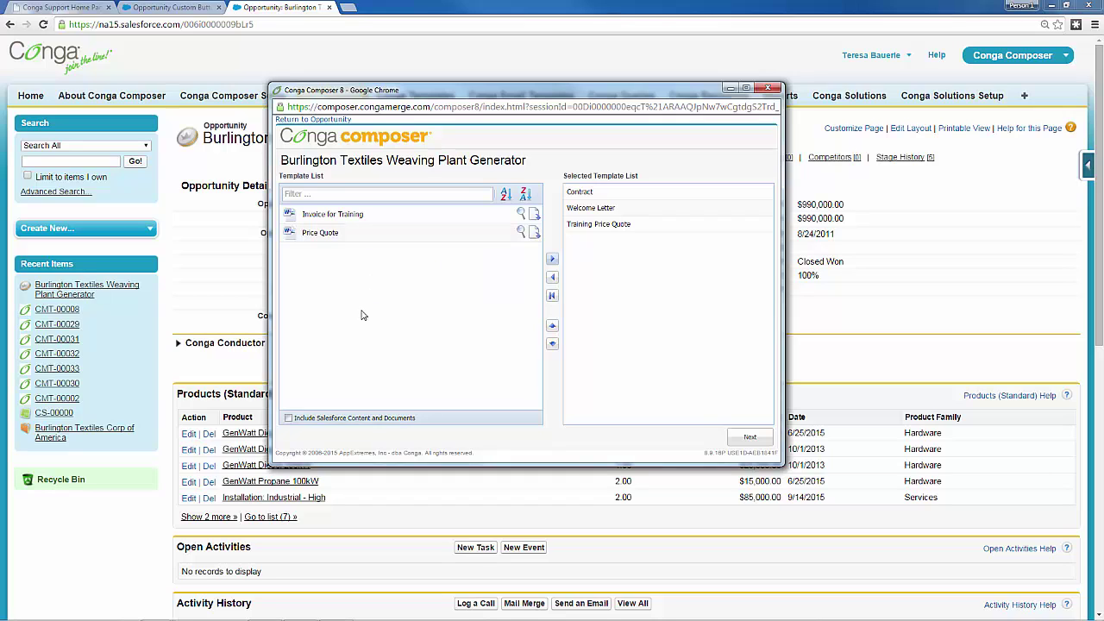
left_click(736, 438)
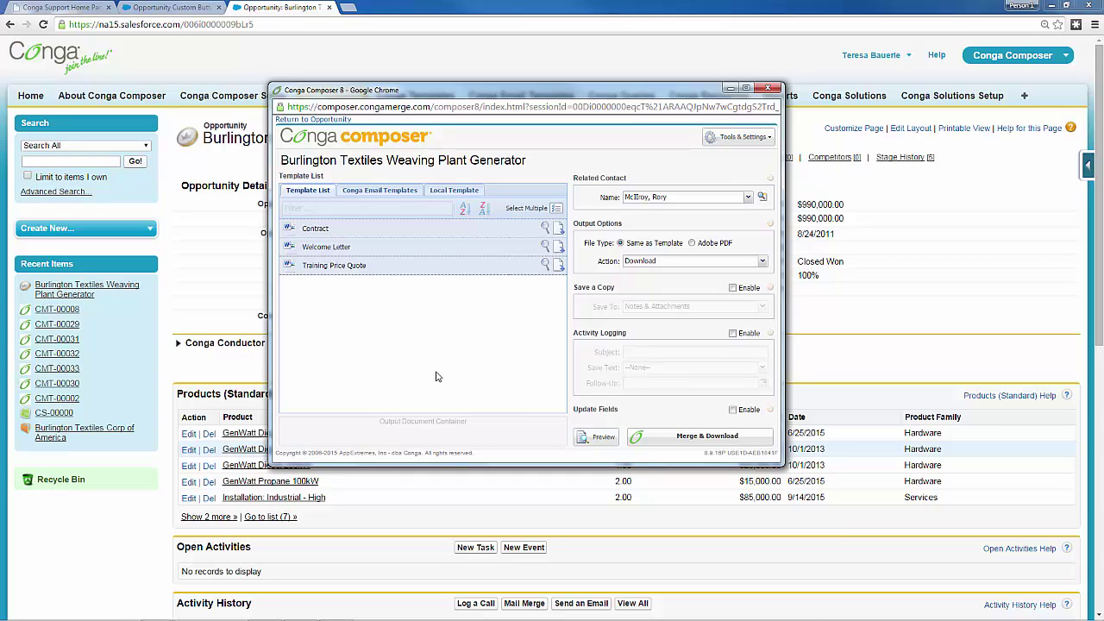
left_click(772, 91)
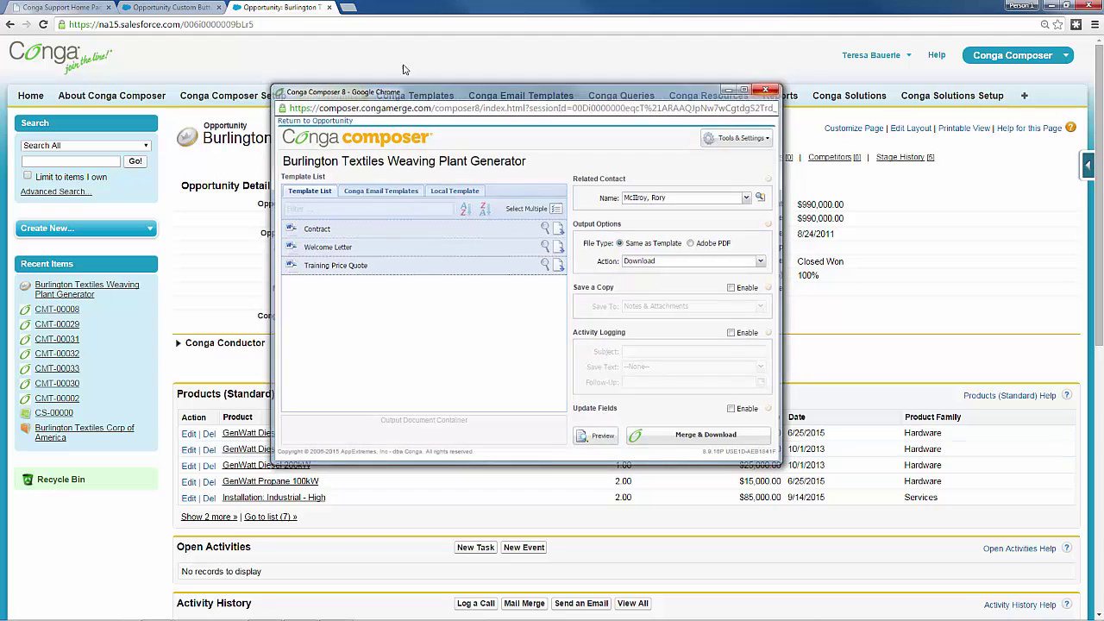
- Edit the Sales Docs button and append &TemplateID= to its URL, leaving a blank line below the template group parameter
left_click(82, 7)
left_click(145, 7)
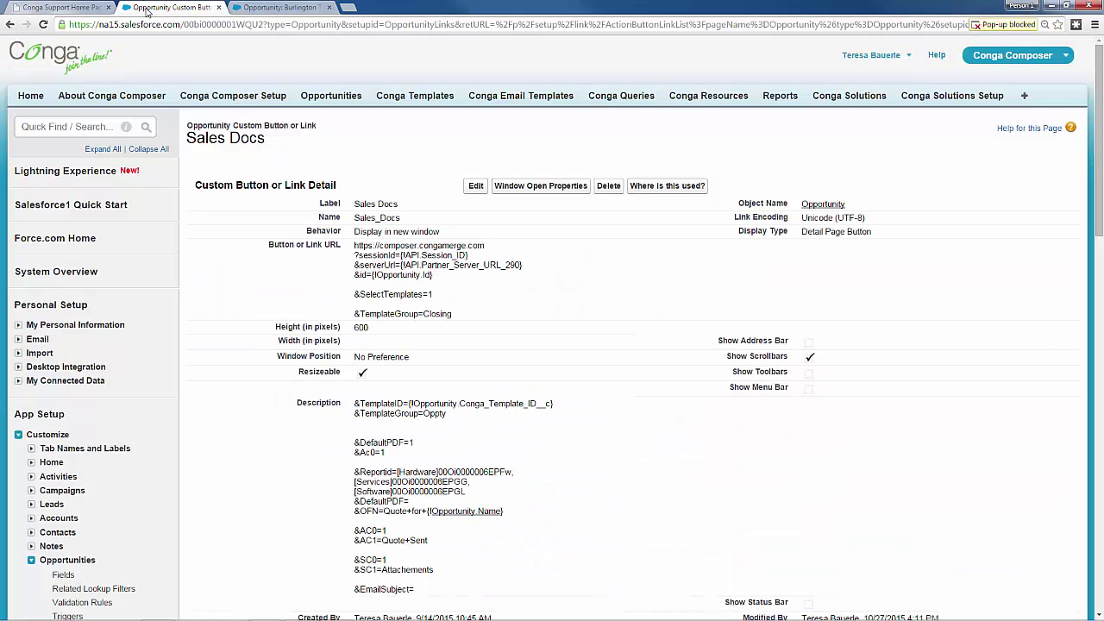
left_click(473, 183)
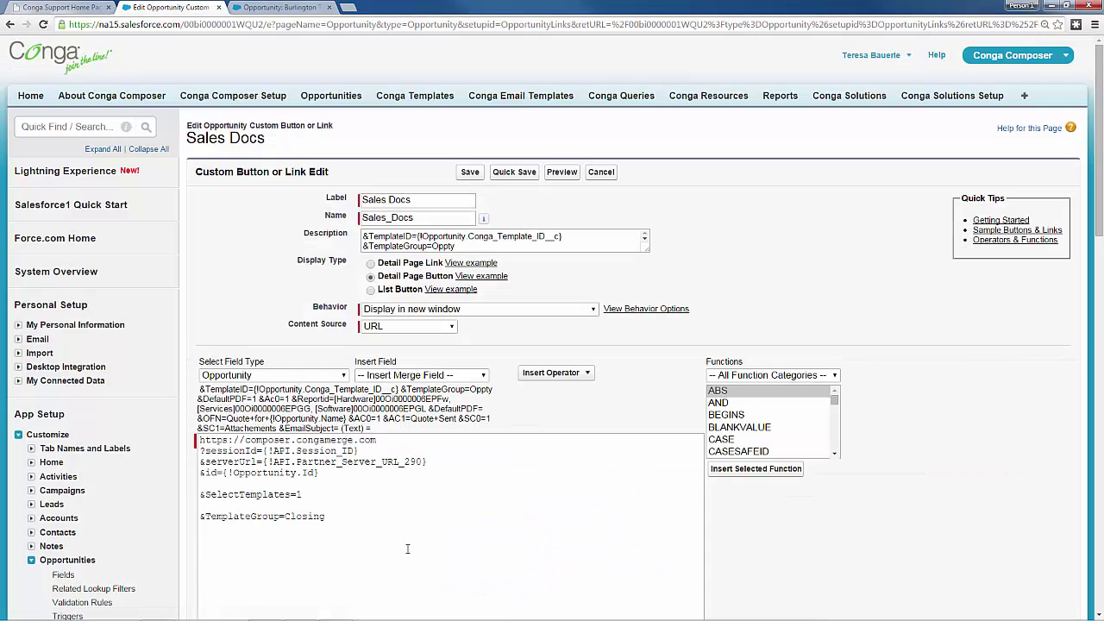
scroll(246, 466, "down", 1)
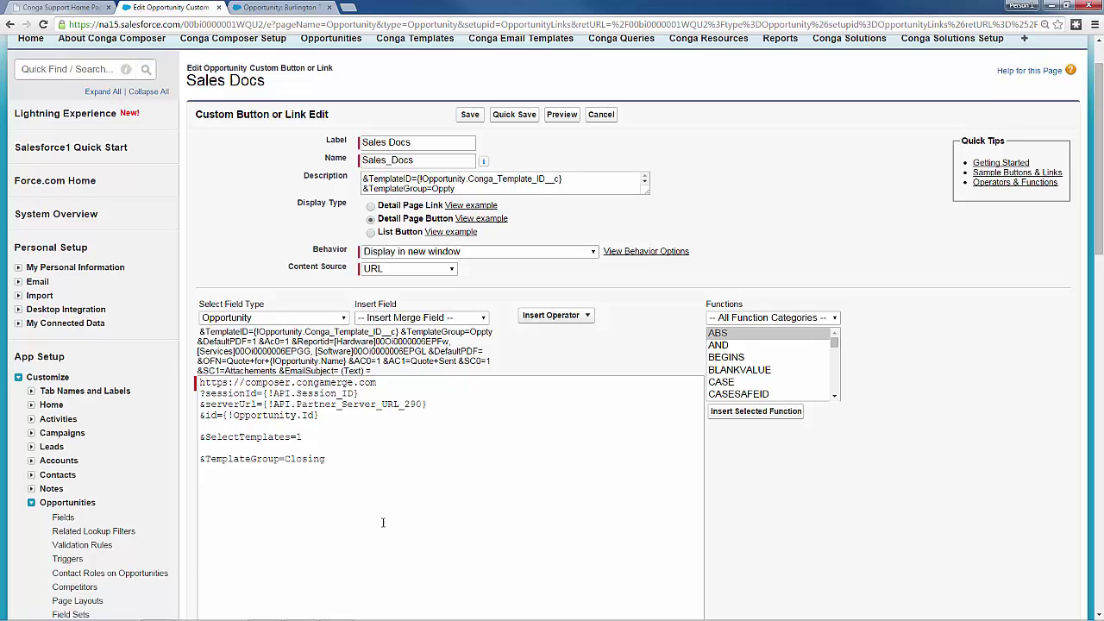
left_click(338, 462)
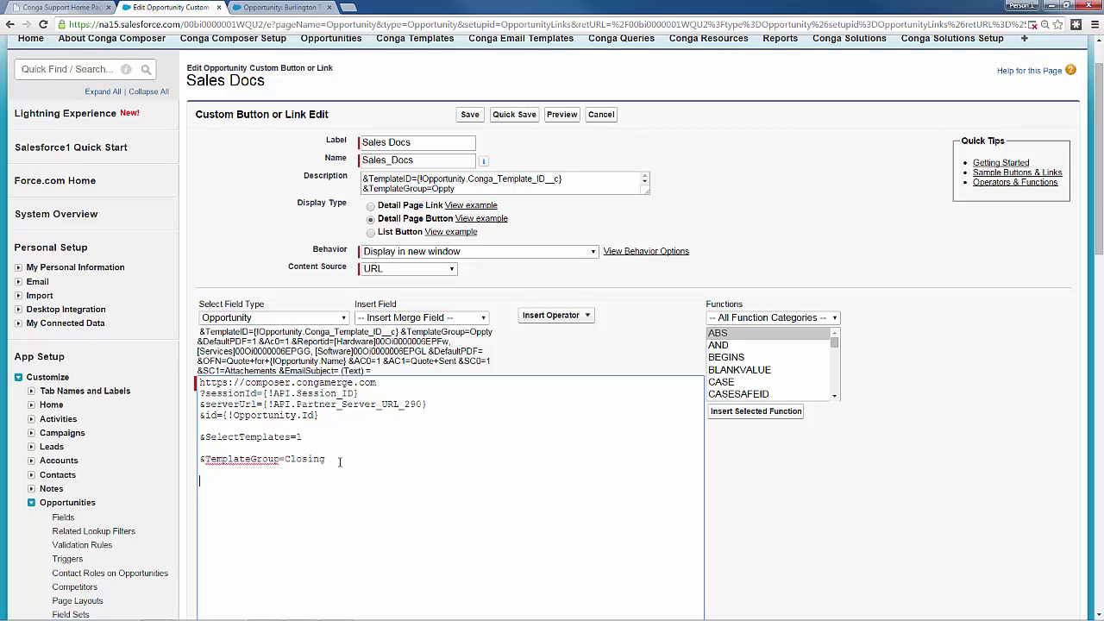
type("&TemplateID=")
- Open the Conga Templates list in a new browser tab and copy the Welcome Letter template's (CMT-00008) record ID from its web address
left_click(247, 7)
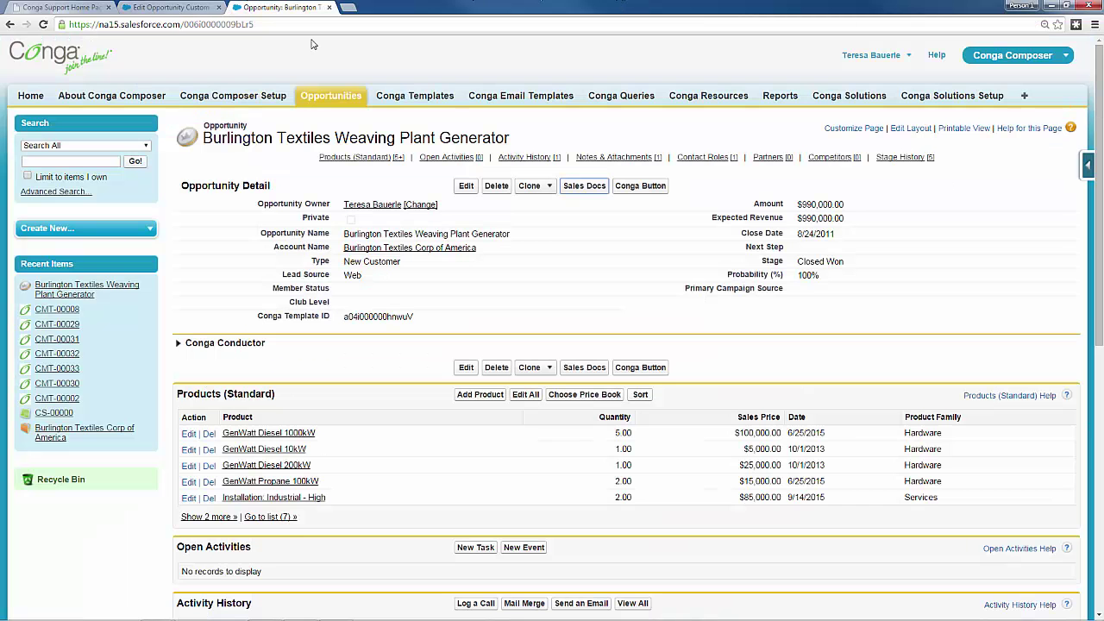
right_click(402, 94)
left_click(431, 103)
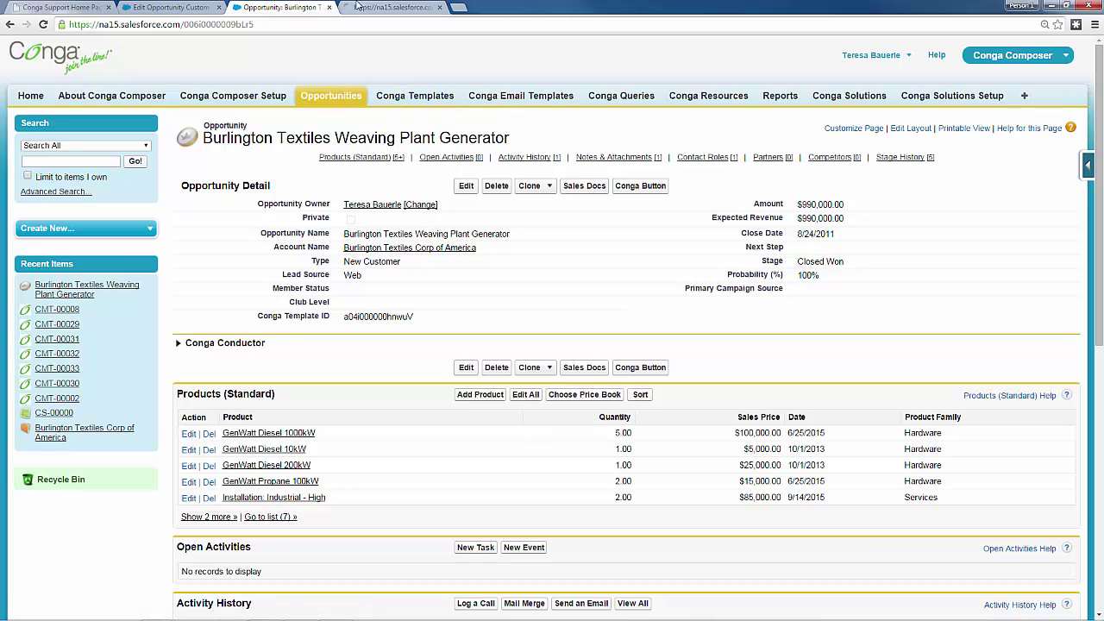
left_click(358, 7)
scroll(403, 317, "down", 3)
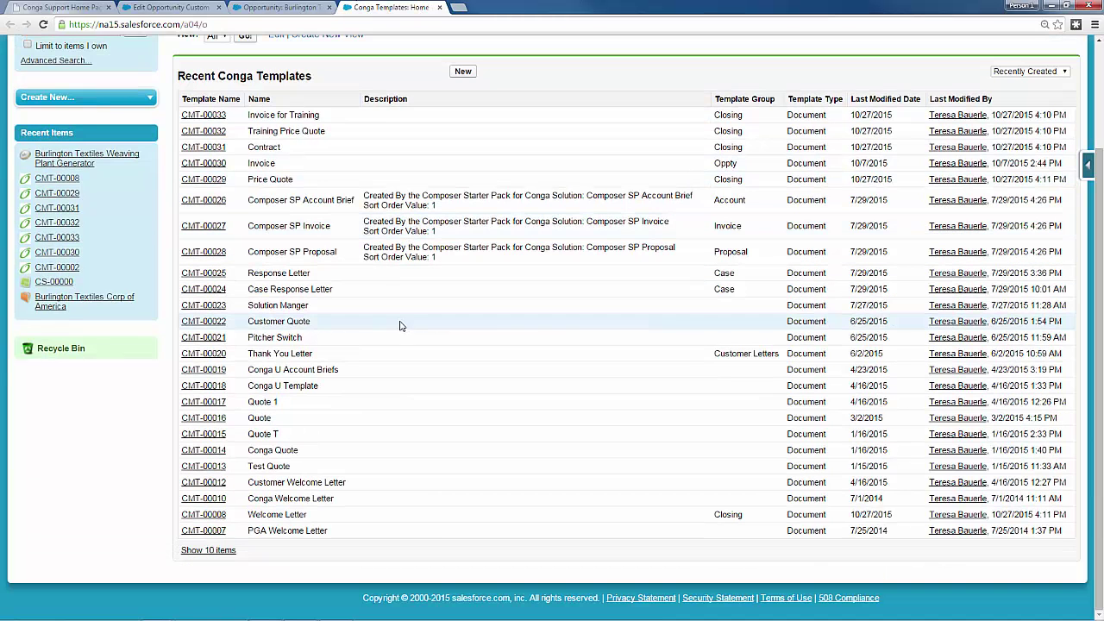
left_click(190, 515)
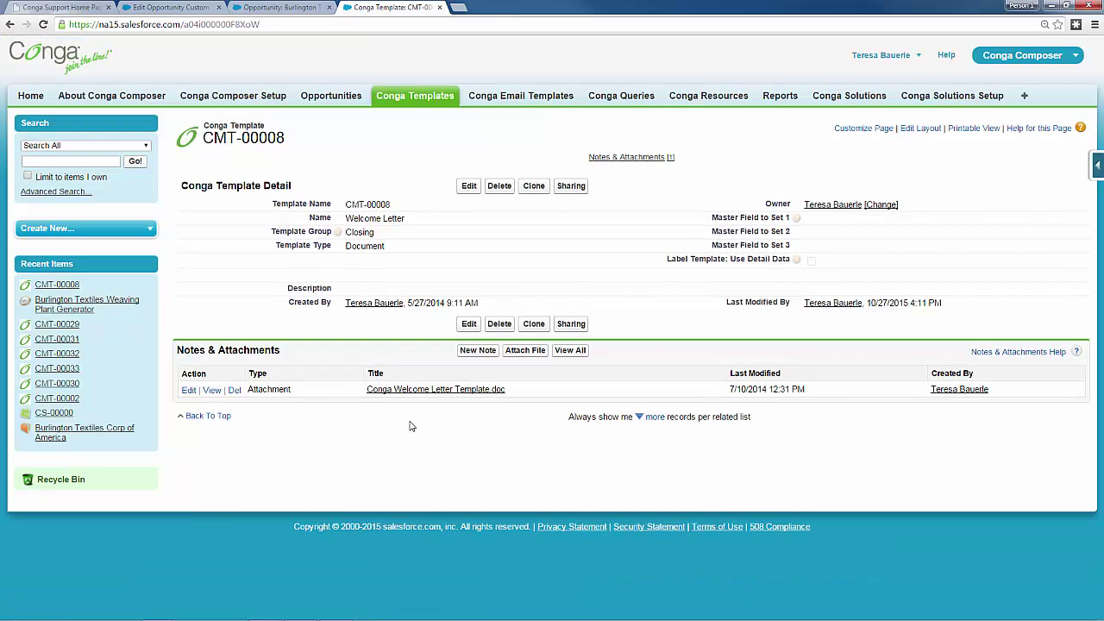
left_click(241, 26)
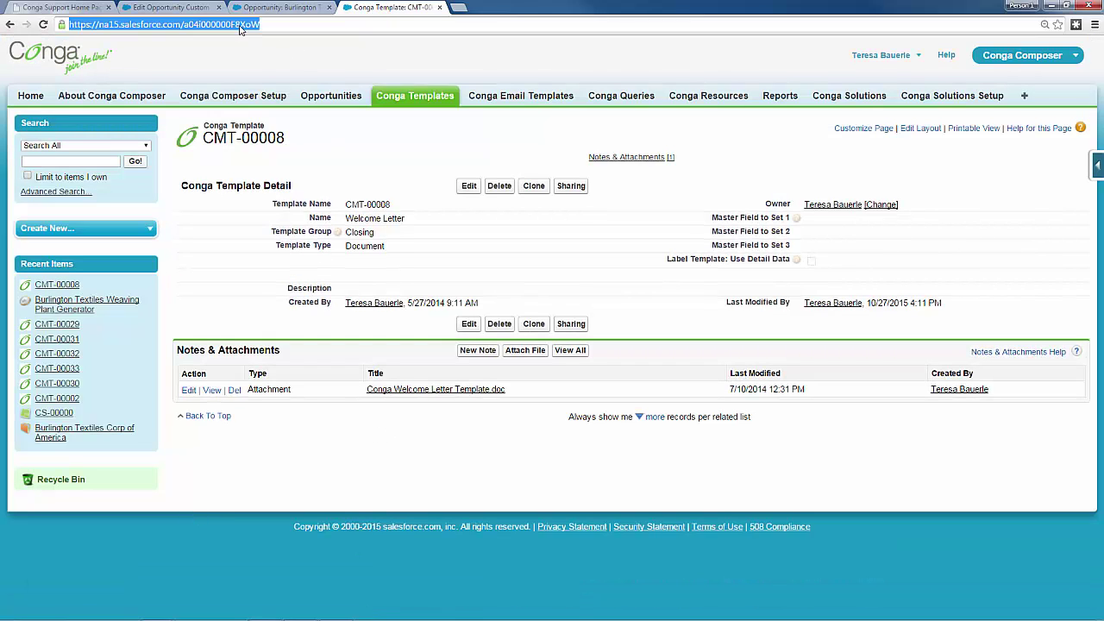
left_click(242, 25)
double_click(241, 26)
key("ctrl+c")
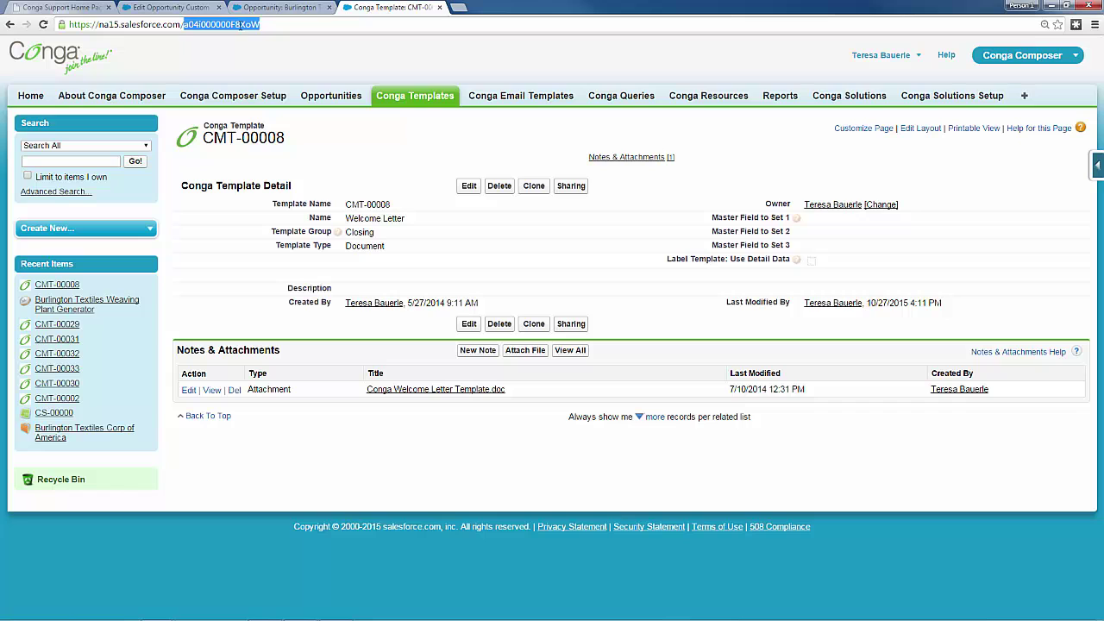
- Complete the Sales Docs button's template ID parameter with the copied ID, as &TemplateID=a04i000000F8XoW, and save the button
left_click(188, 7)
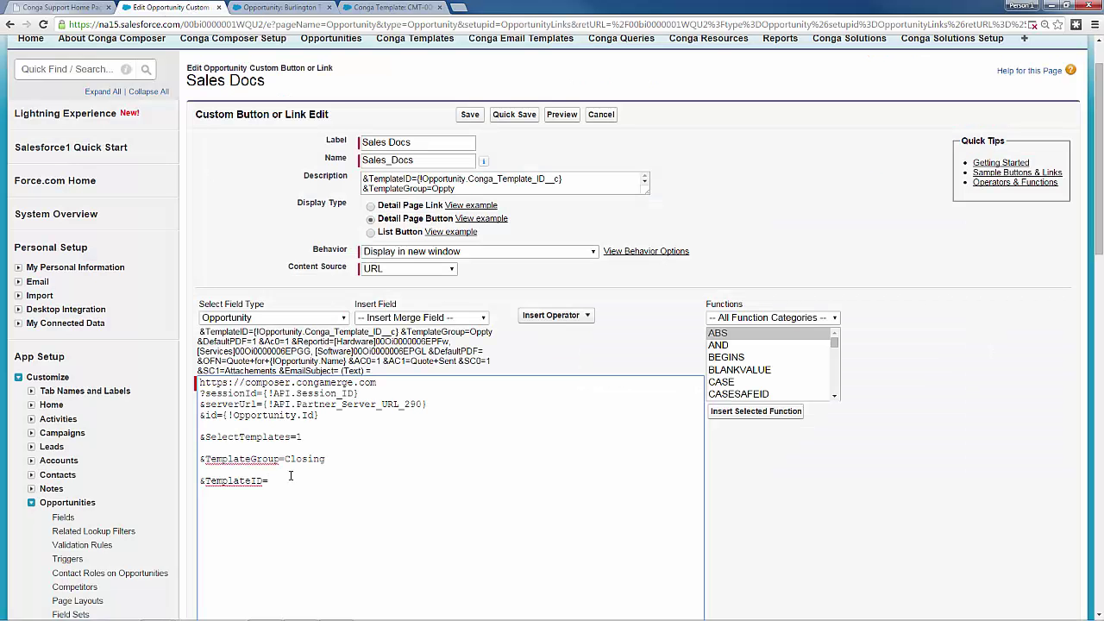
key("ctrl+v")
left_click(471, 119)
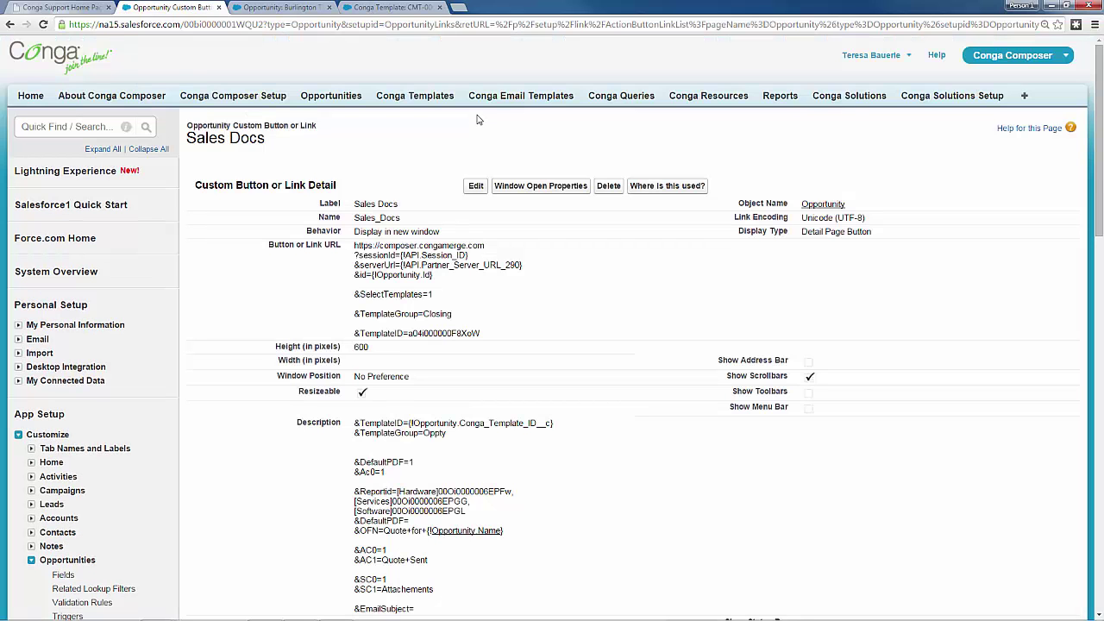
- Reload the Burlington Textiles Weaving Plant Generator opportunity and launch Sales Docs to check which template is preselected
left_click(285, 7)
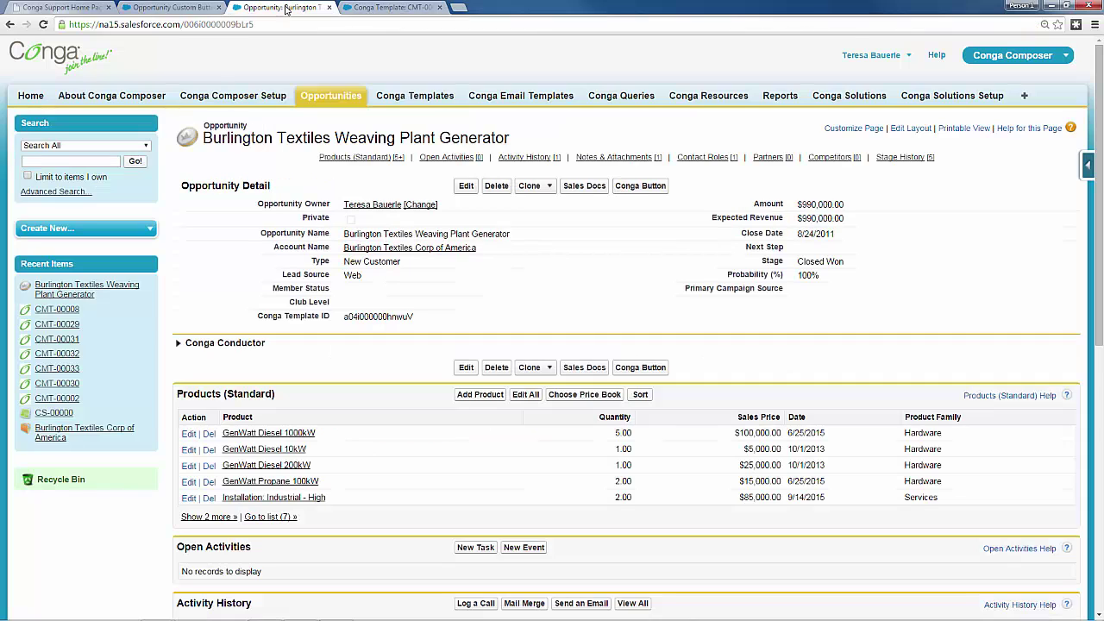
left_click(43, 25)
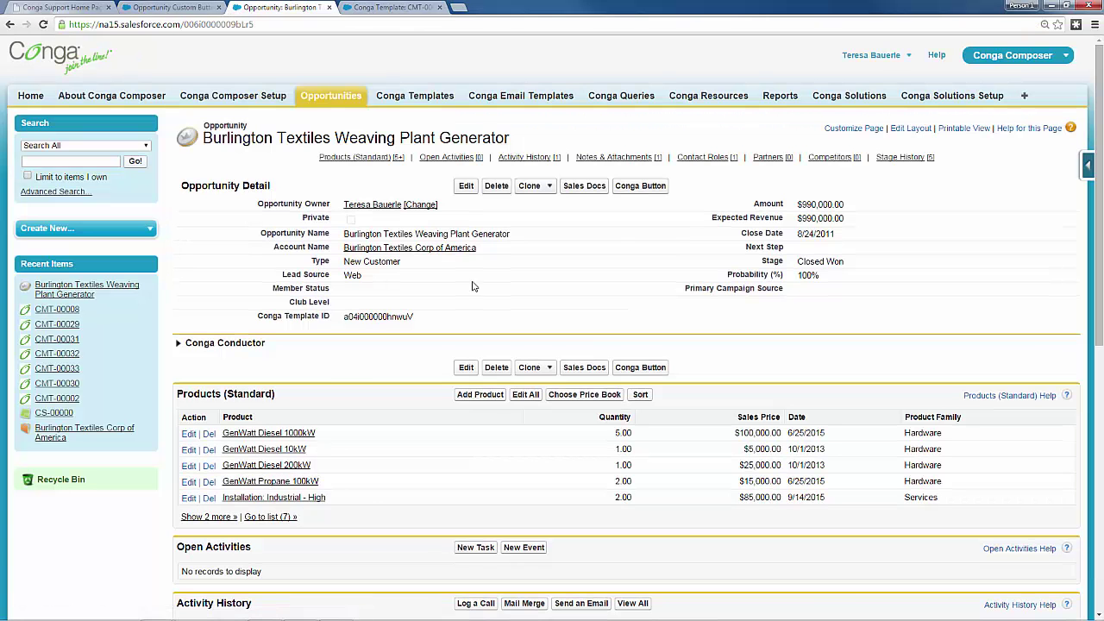
left_click(590, 187)
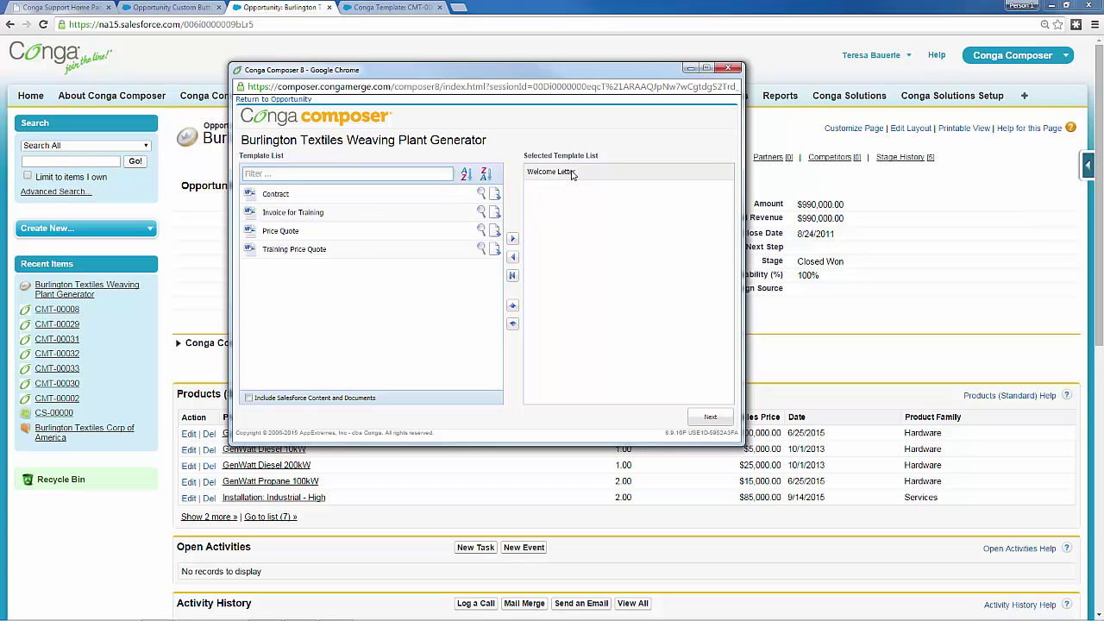
- Add Contract and Price Quote to the selected templates in Conga Composer, and close the window without merging
left_click(380, 195)
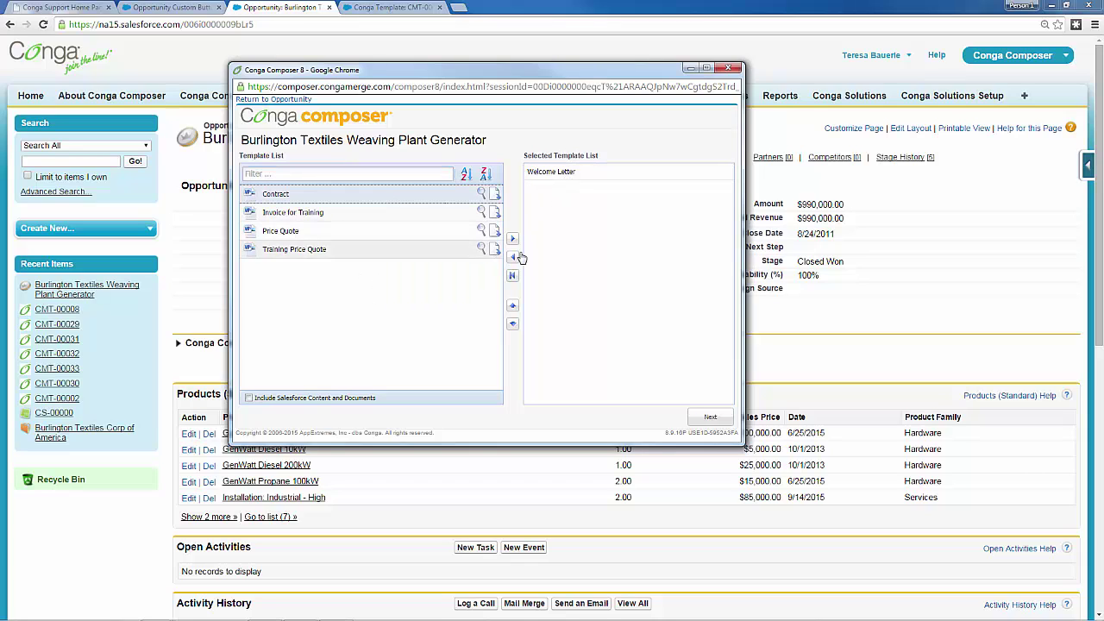
left_click(512, 238)
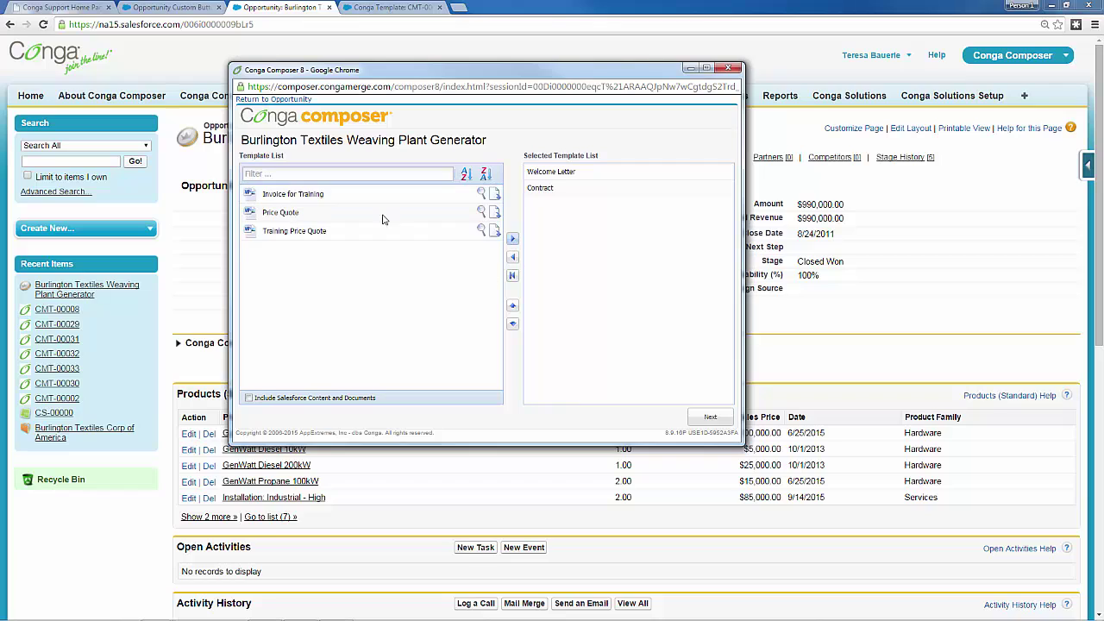
left_click(512, 238)
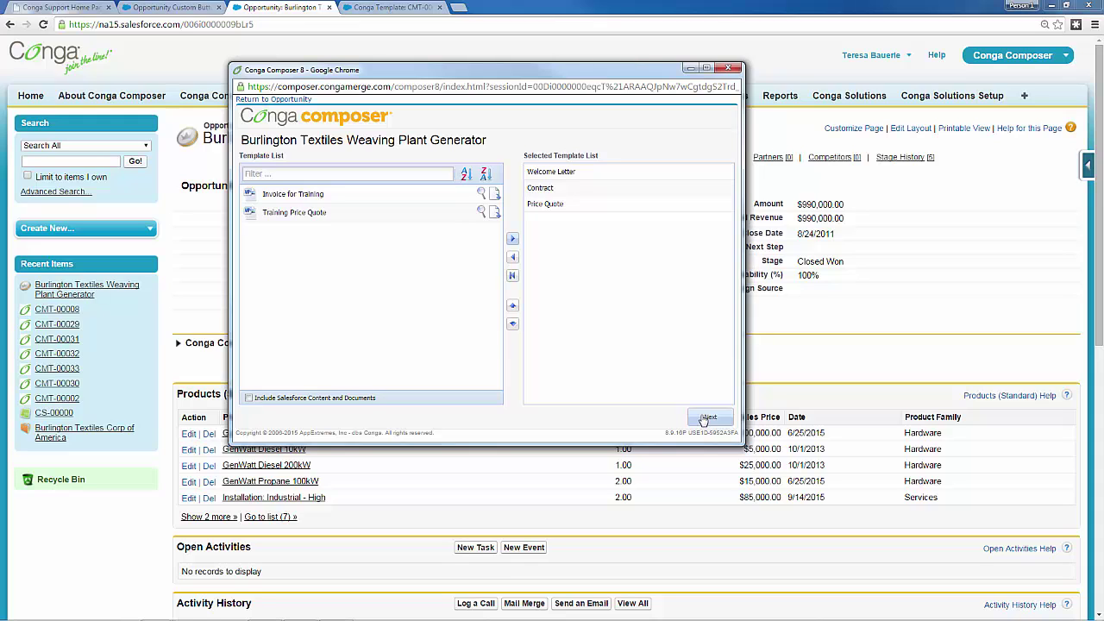
left_click(731, 68)
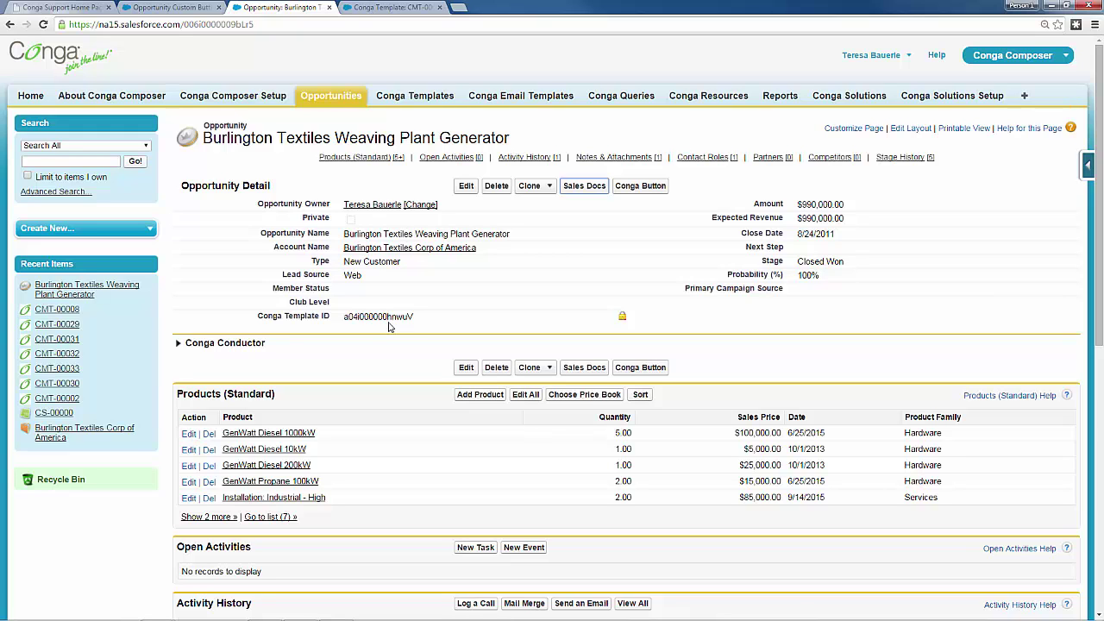
- Open Conga TV from the CongaSphere support site and expand the Working with Templates webinar list
left_click(60, 7)
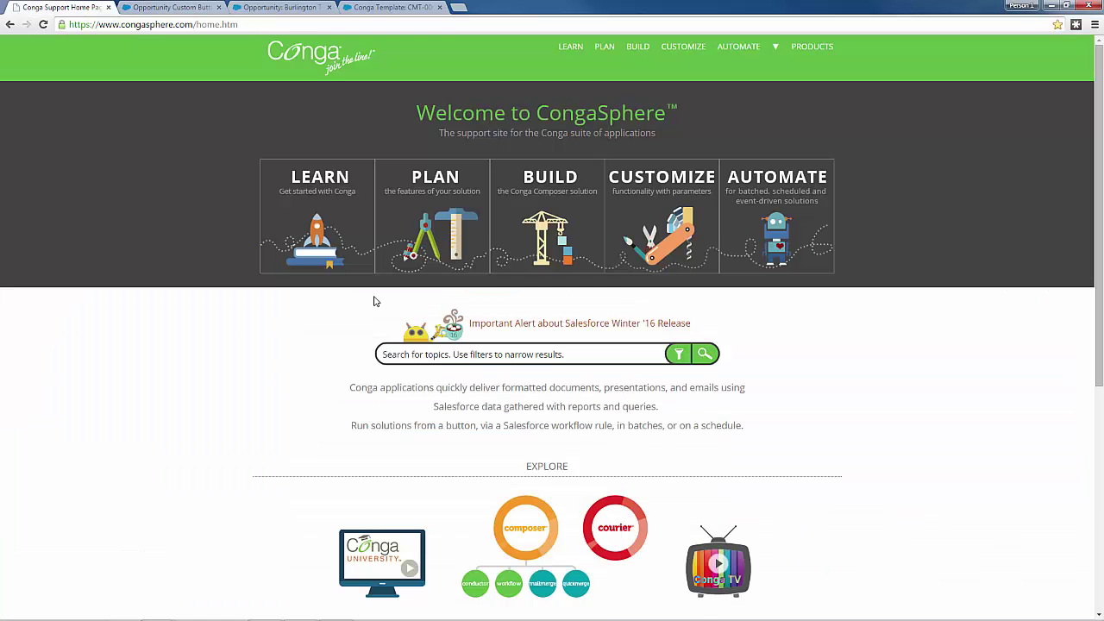
scroll(678, 446, "down", 2)
left_click(740, 463)
scroll(740, 461, "down", 5)
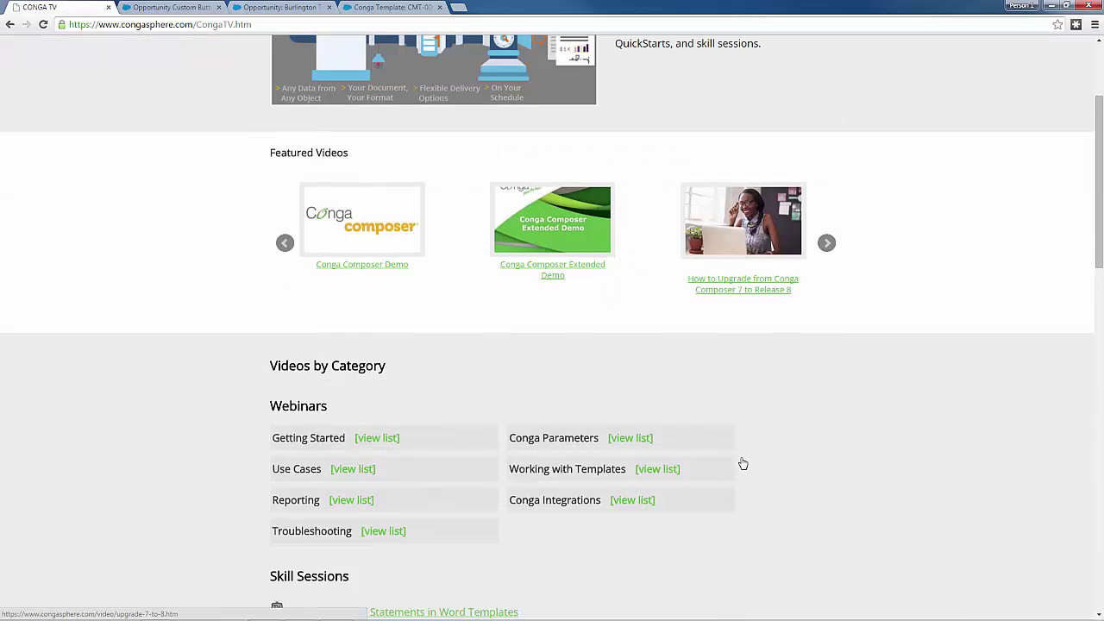
scroll(740, 462, "down", 4)
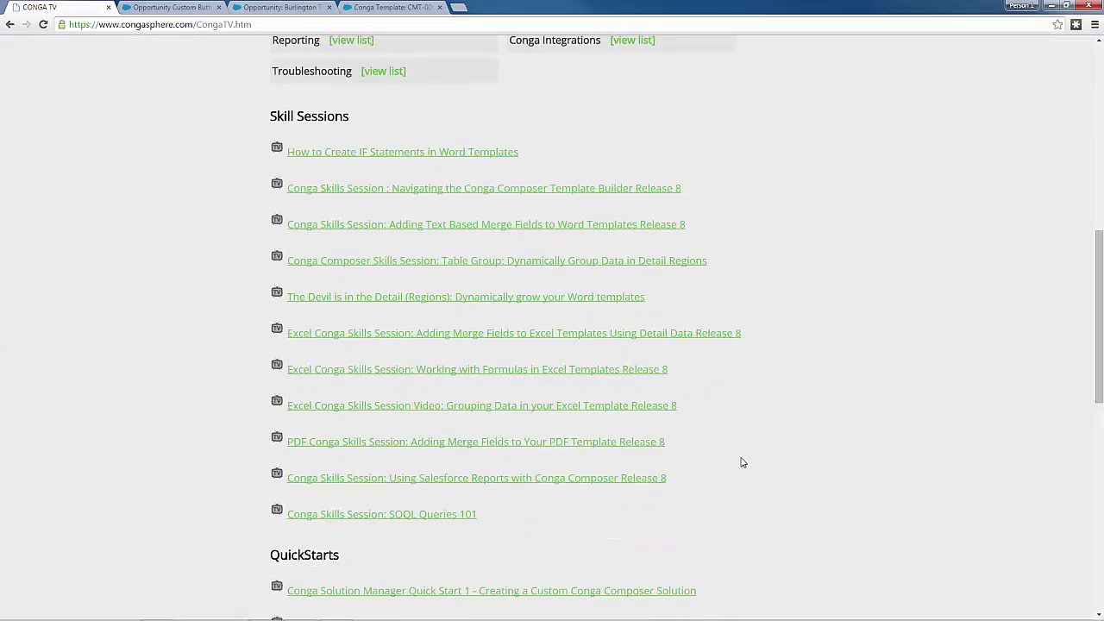
scroll(741, 463, "up", 3)
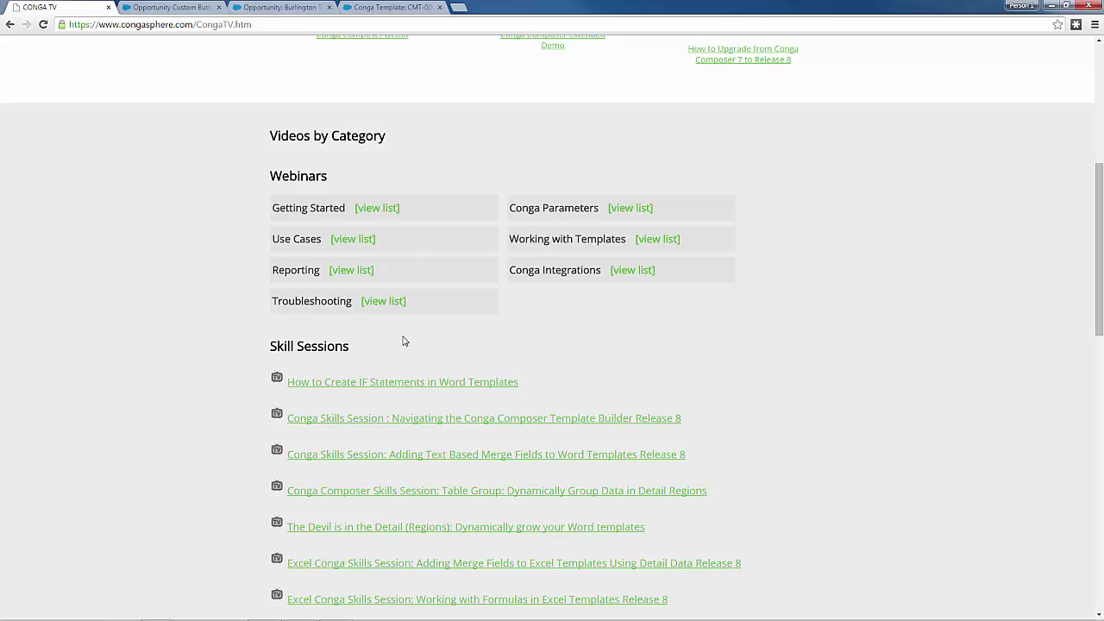
left_click(657, 239)
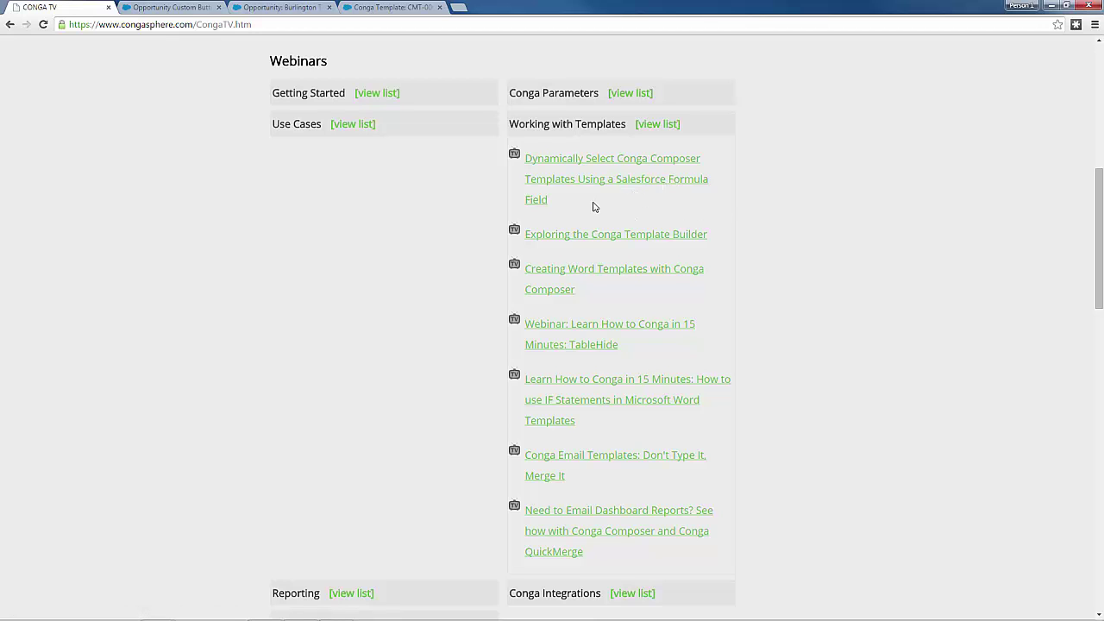
- Look through the Conga TV template webinars, Skill Sessions and QuickStarts for relevant training videos
scroll(743, 270, "up", 1)
scroll(745, 271, "up", 5)
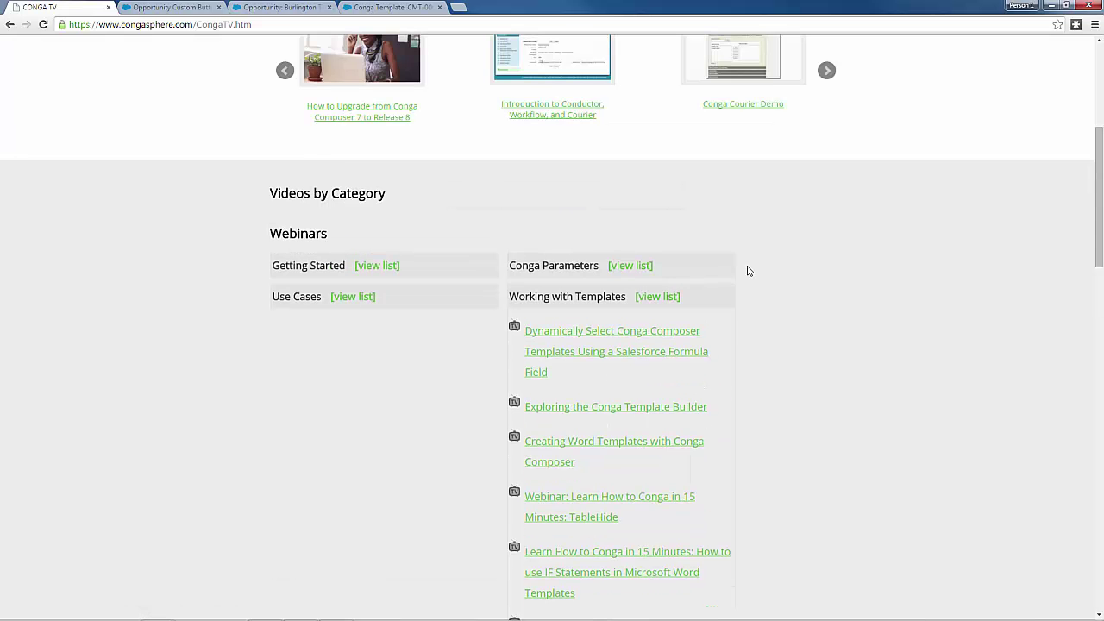
scroll(747, 273, "down", 3)
scroll(746, 273, "down", 3)
scroll(746, 273, "up", 6)
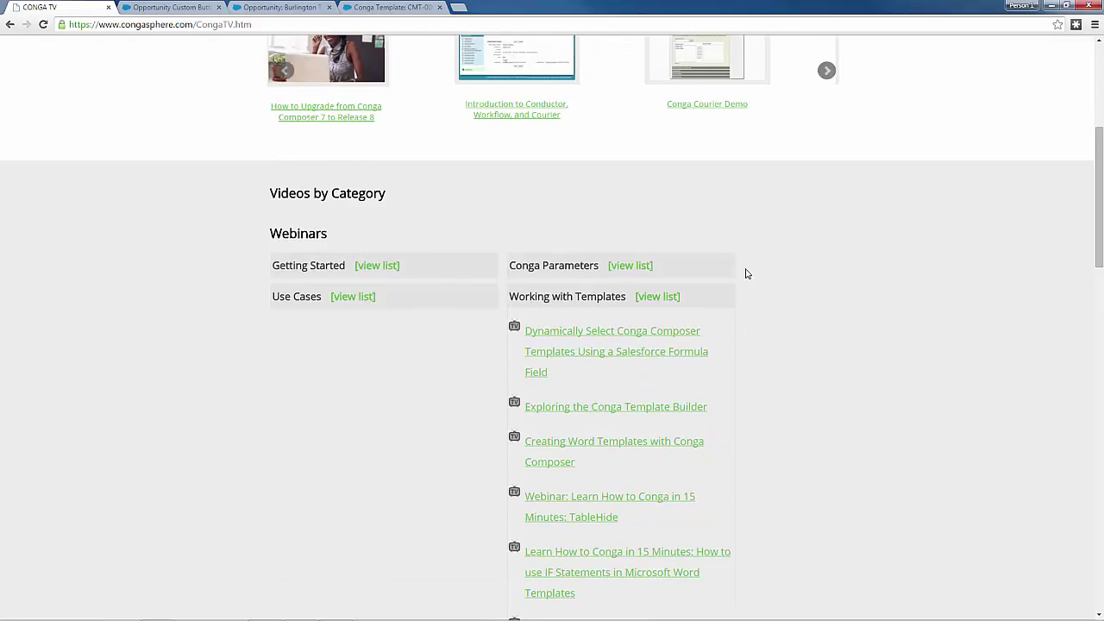
scroll(273, 340, "down", 13)
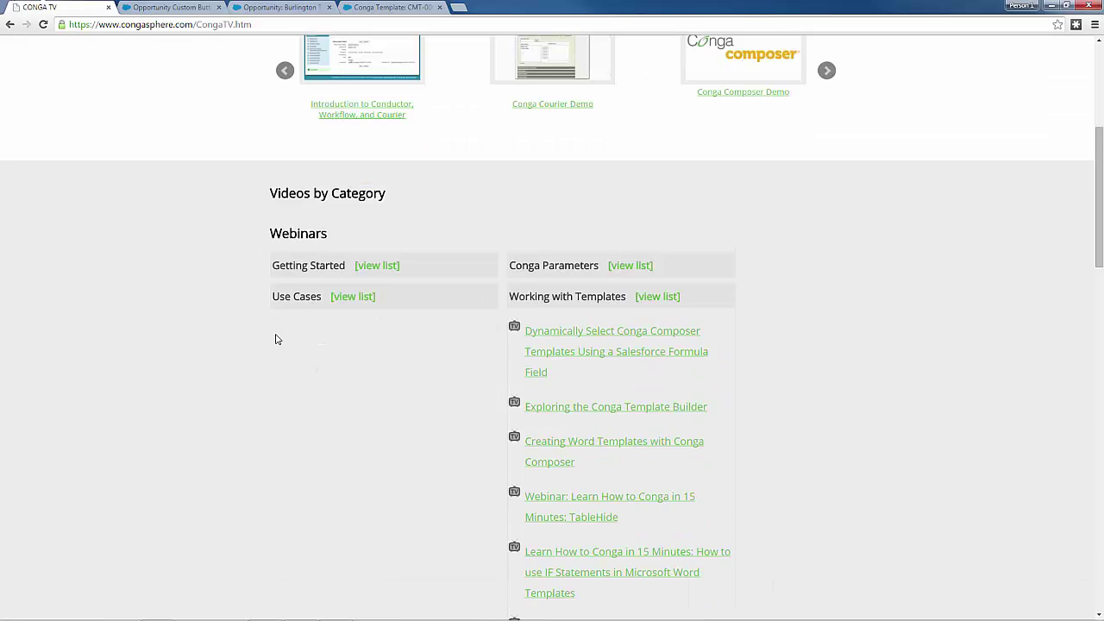
scroll(276, 340, "down", 4)
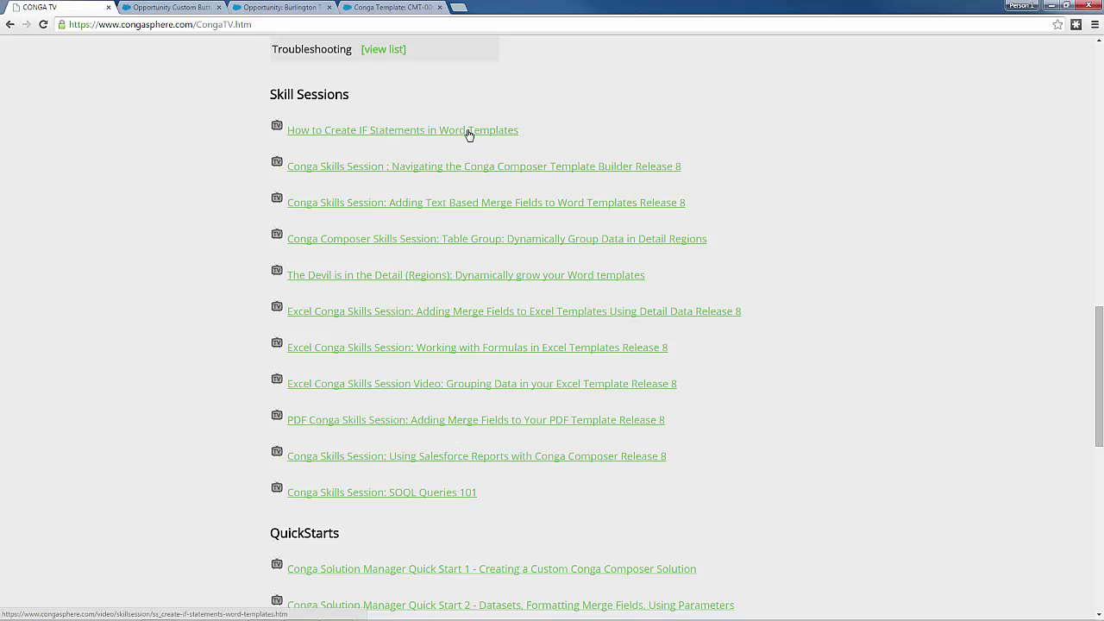
- Look through the remaining Skill Sessions, QuickStarts and Product Demonstrations on Conga TV, and return to the CongaSphere home page
scroll(463, 256, "down", 7)
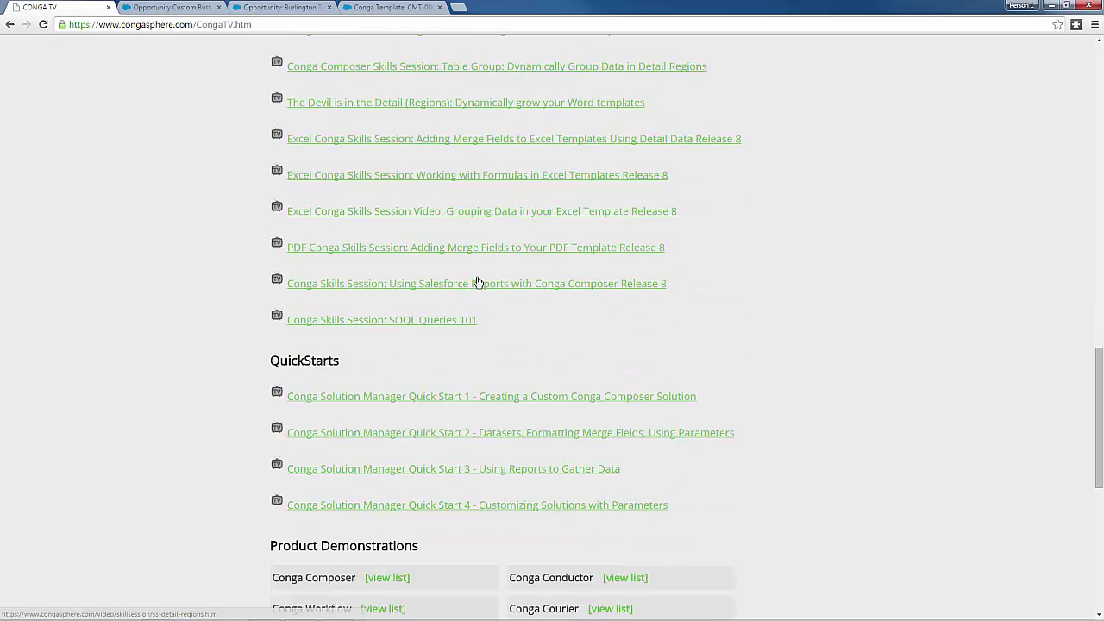
scroll(476, 276, "up", 15)
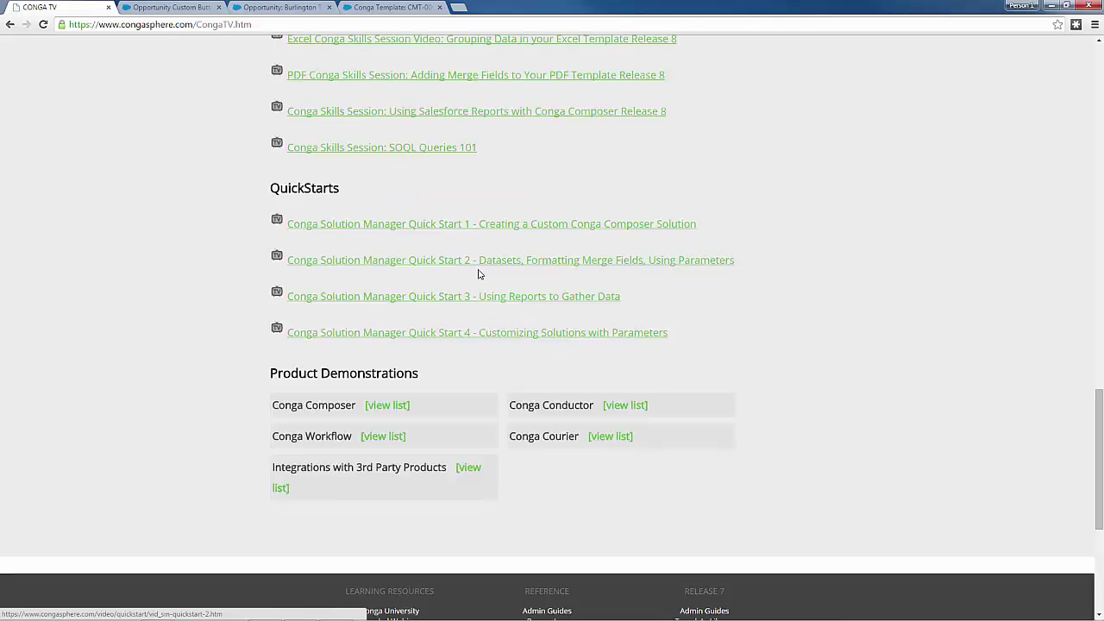
scroll(474, 269, "up", 10)
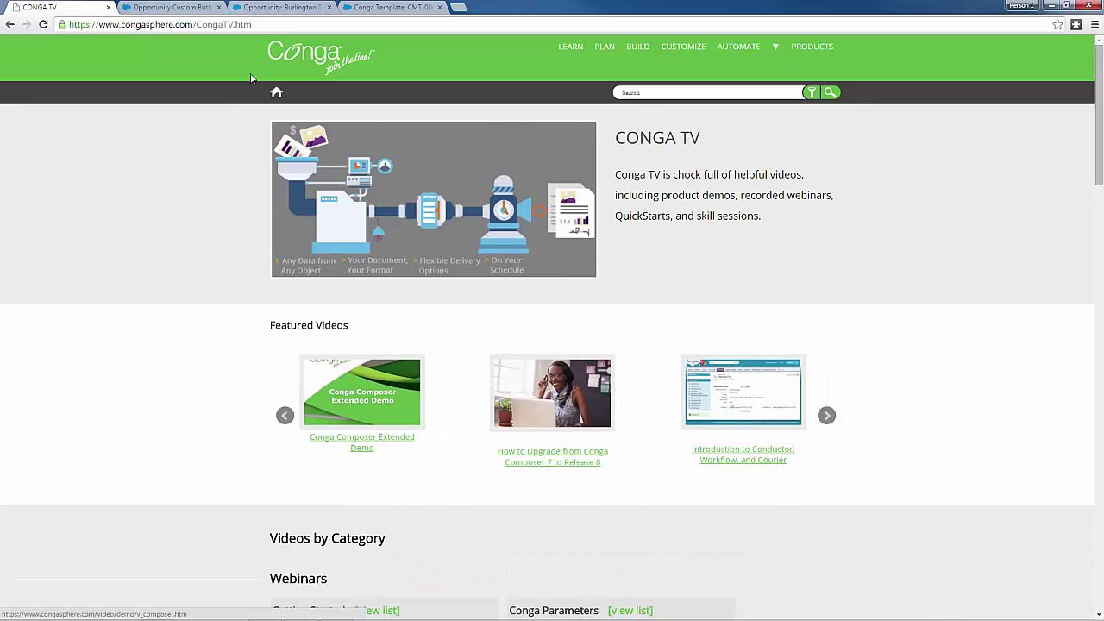
left_click(274, 91)
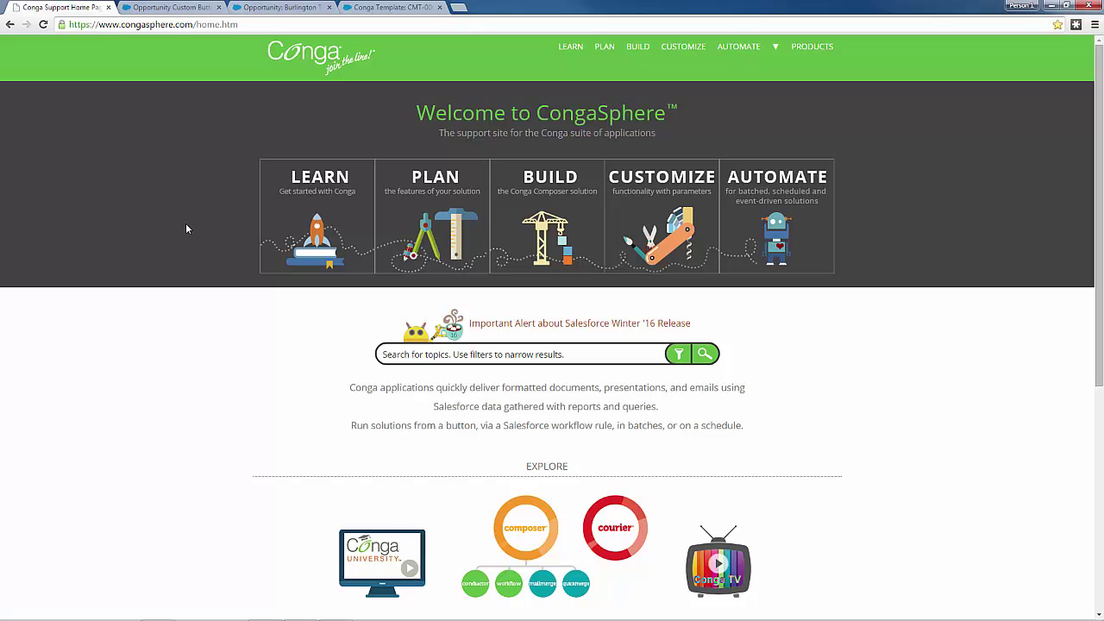
- Open the Sales Docs custom button for editing and place the text cursor at the end of the TemplateGroup line in its URL
left_click(194, 7)
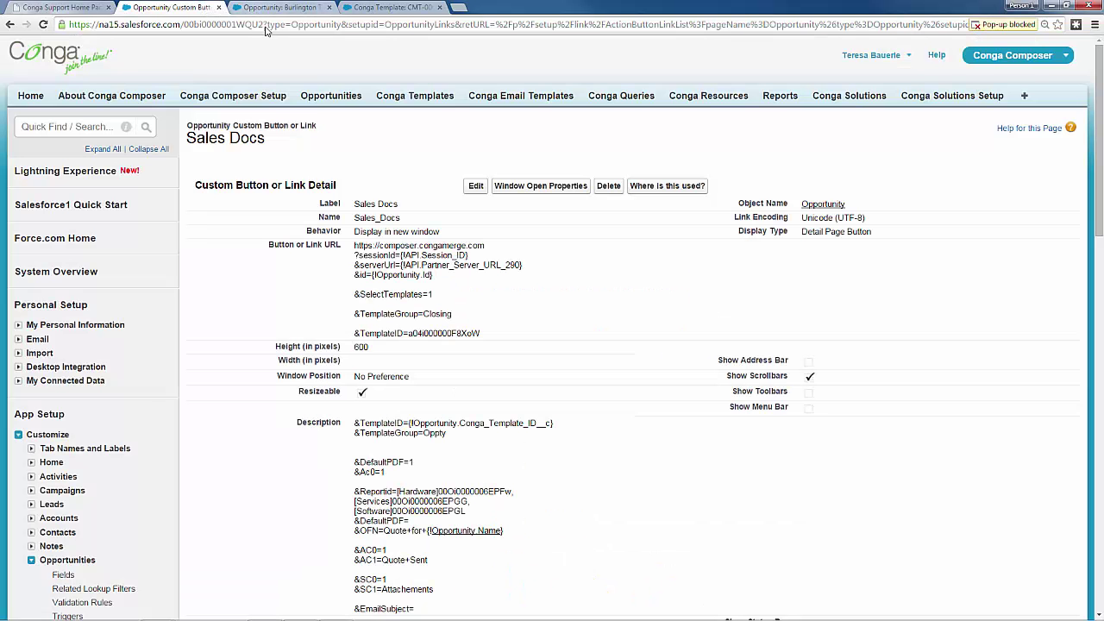
left_click(476, 187)
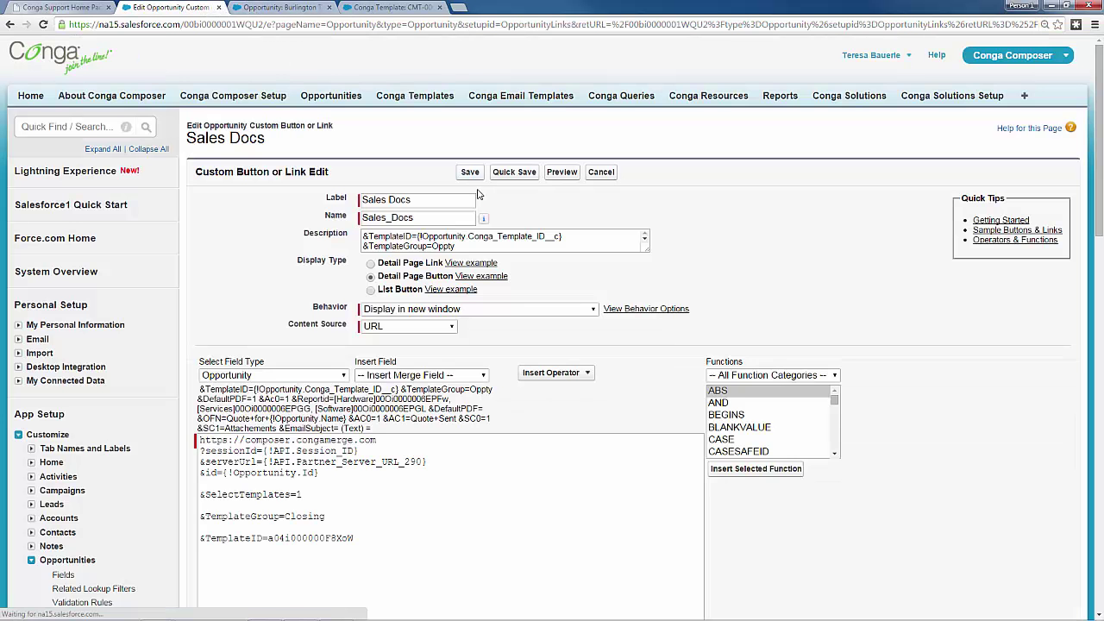
scroll(479, 194, "down", 2)
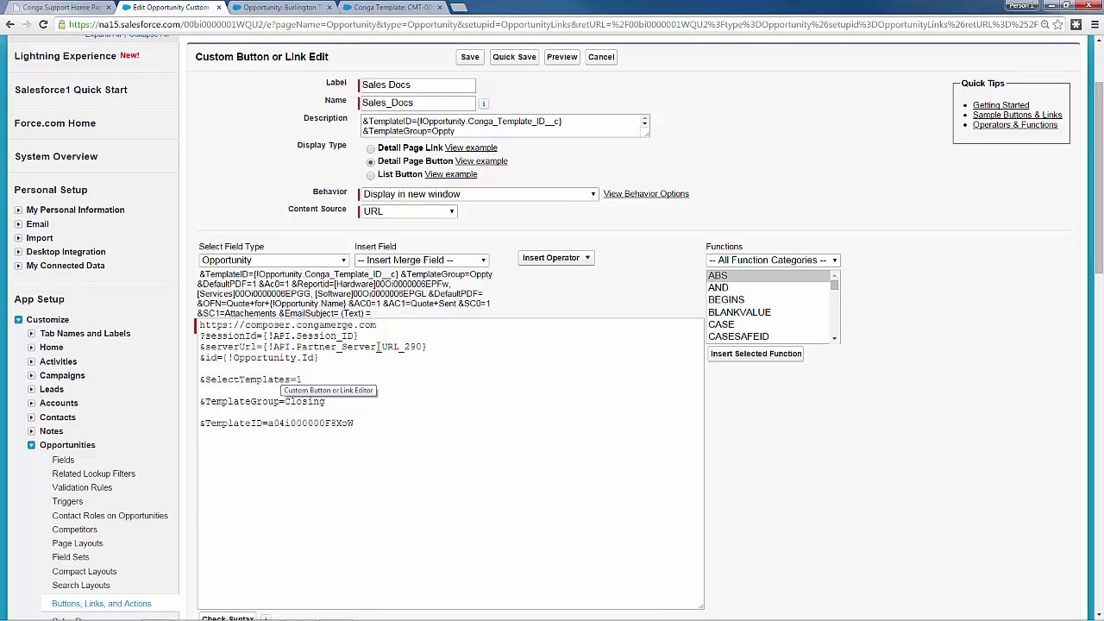
left_click(378, 397)
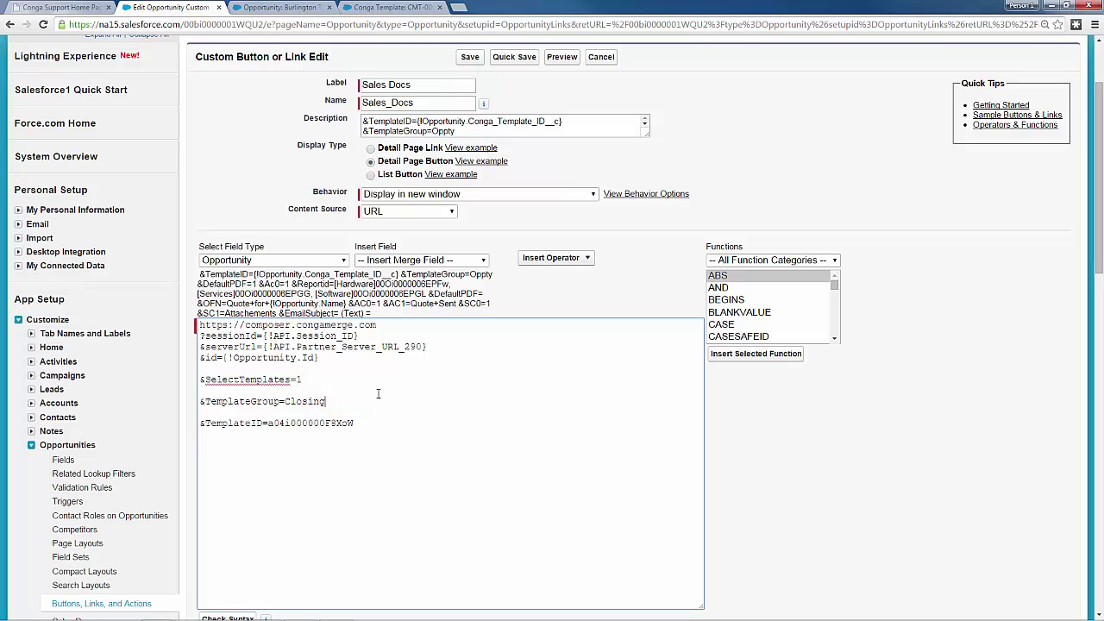